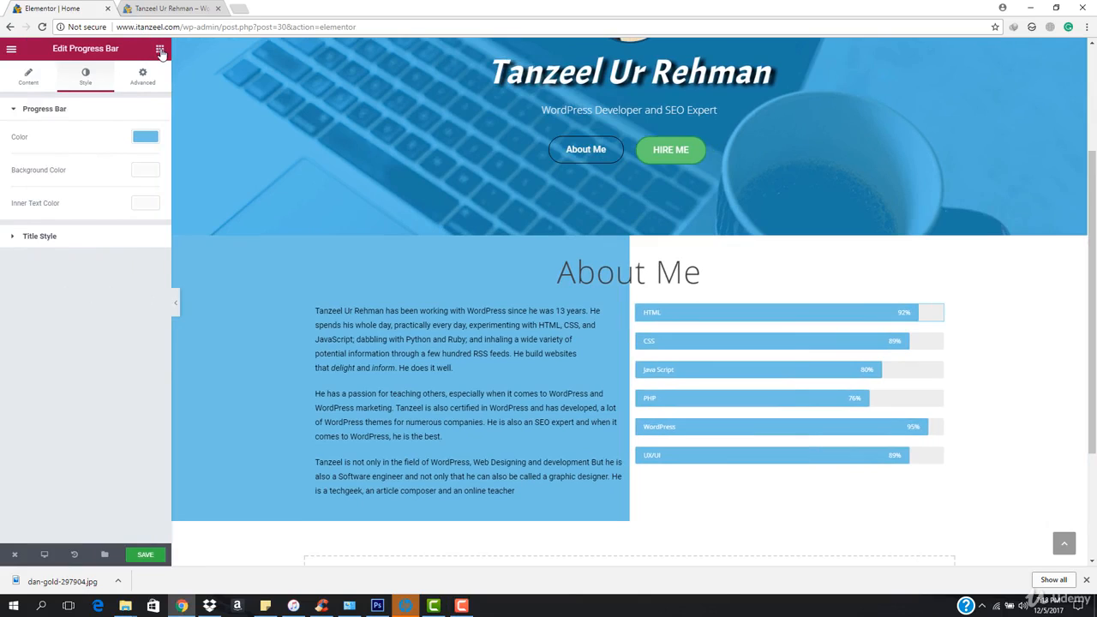
Step: Duplicate the About Me section with its biography text and skill bars
{"action": "left_click", "coordinate": [159, 50]}
{"action": "scroll", "coordinate": [407, 361], "scroll_direction": "down", "scroll_amount": 3}
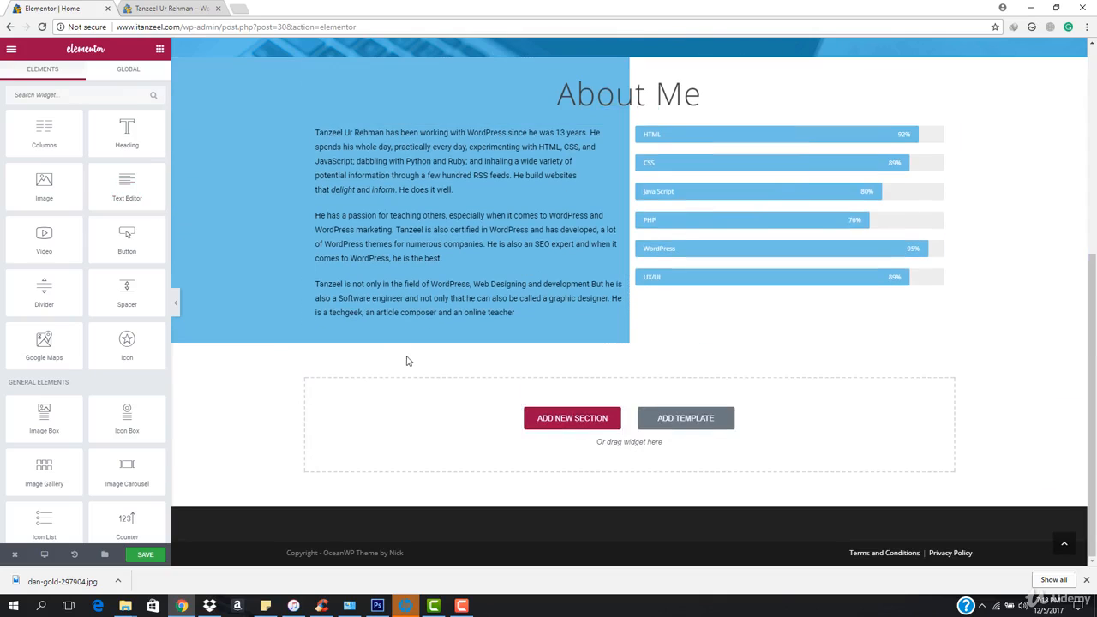
{"action": "scroll", "coordinate": [455, 362], "scroll_direction": "up", "scroll_amount": 3}
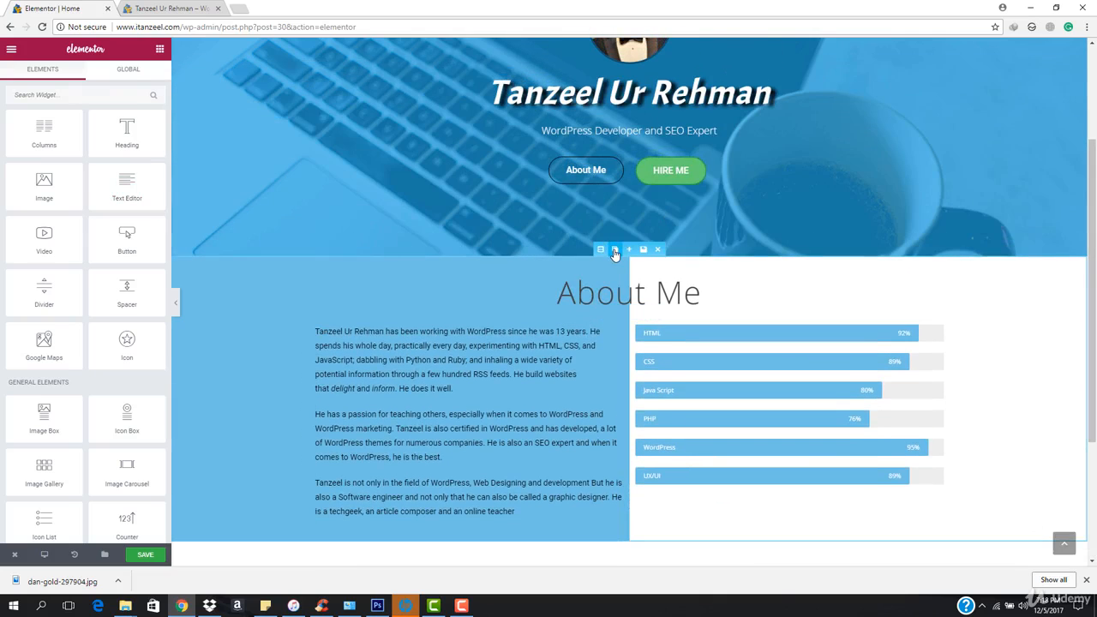
{"action": "scroll", "coordinate": [572, 265], "scroll_direction": "down", "scroll_amount": 2}
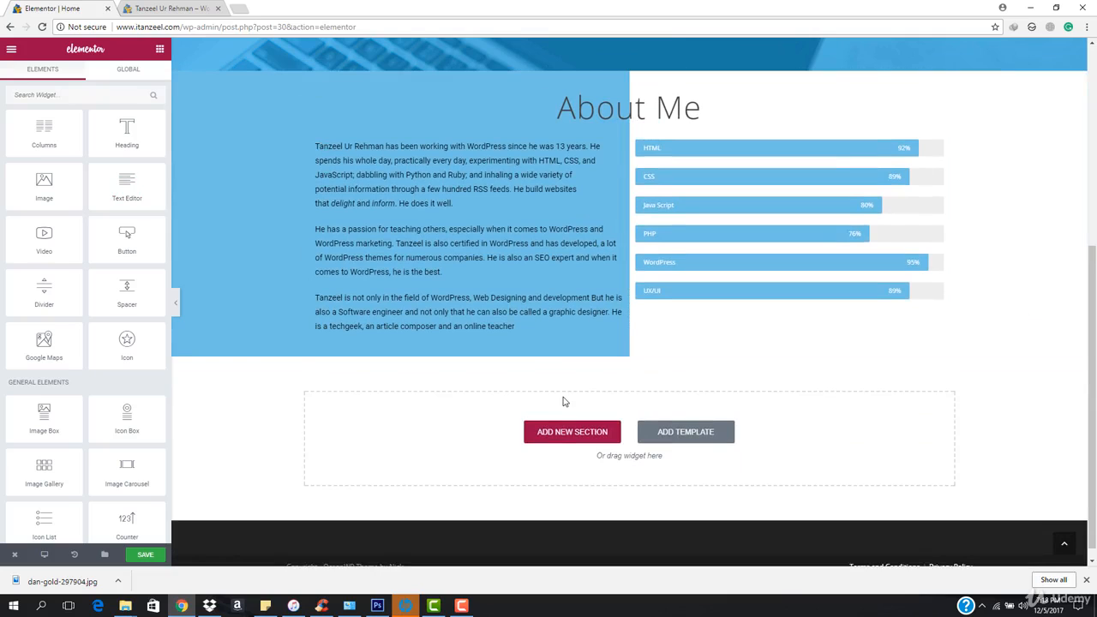
{"action": "scroll", "coordinate": [598, 263], "scroll_direction": "up", "scroll_amount": 2}
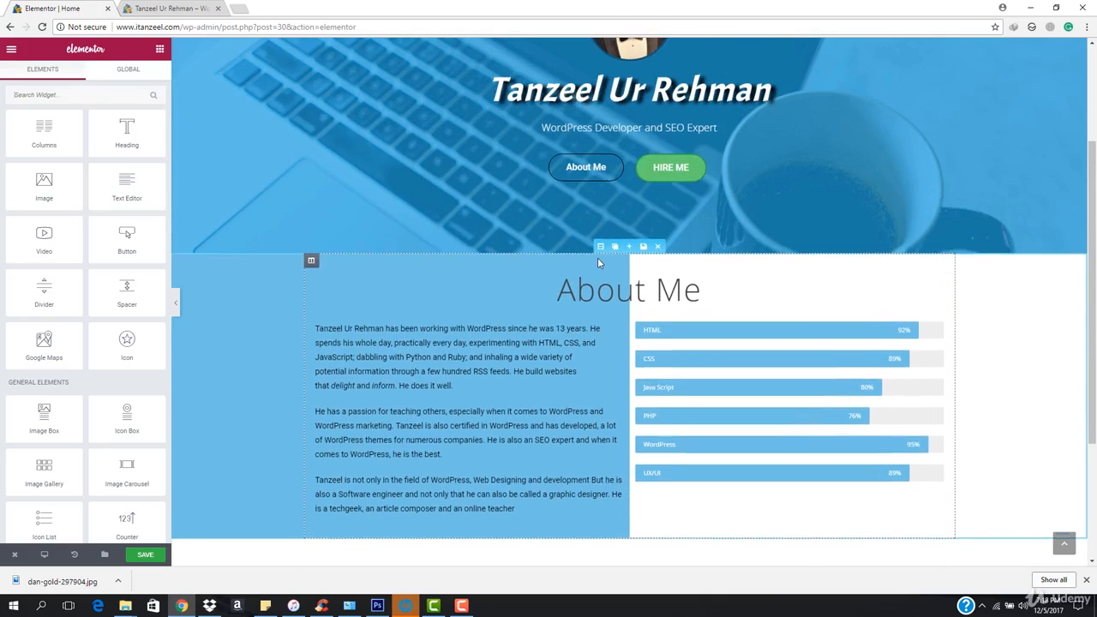
{"action": "scroll", "coordinate": [600, 263], "scroll_direction": "down", "scroll_amount": 2}
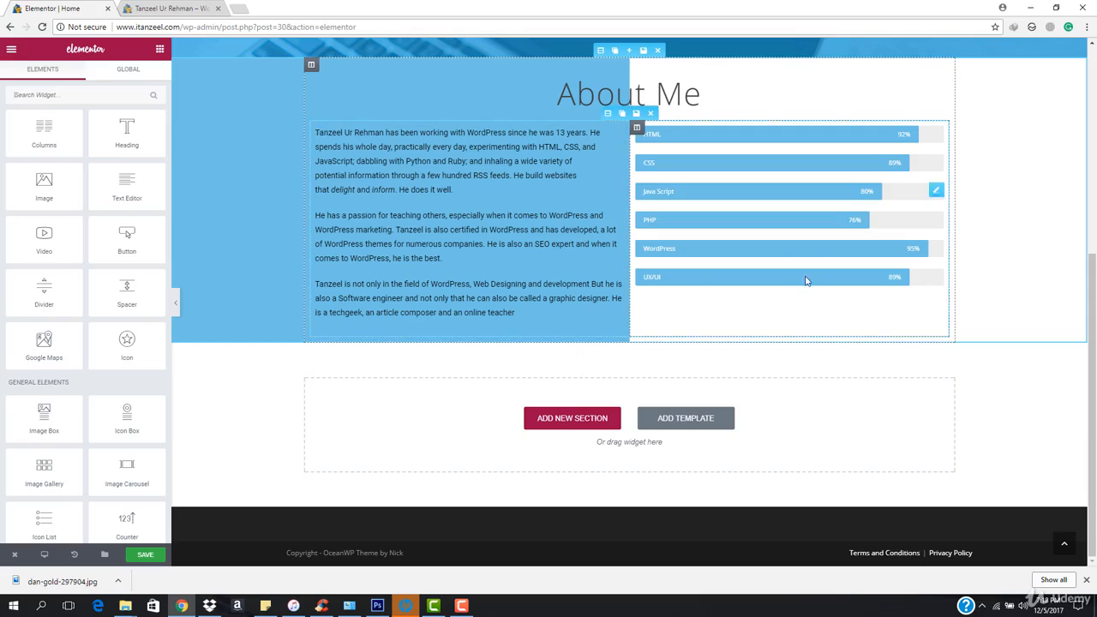
{"action": "scroll", "coordinate": [734, 237], "scroll_direction": "up", "scroll_amount": 2}
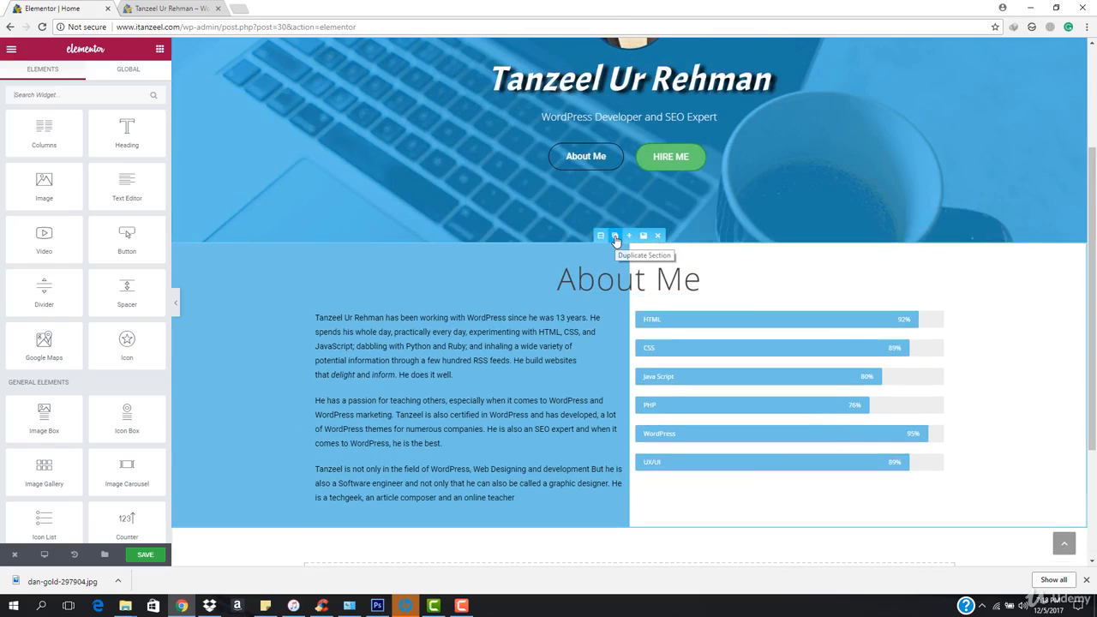
{"action": "left_click", "coordinate": [614, 239]}
Step: Change the duplicated section's heading to "What I can Do"
{"action": "scroll", "coordinate": [615, 257], "scroll_direction": "down", "scroll_amount": 3}
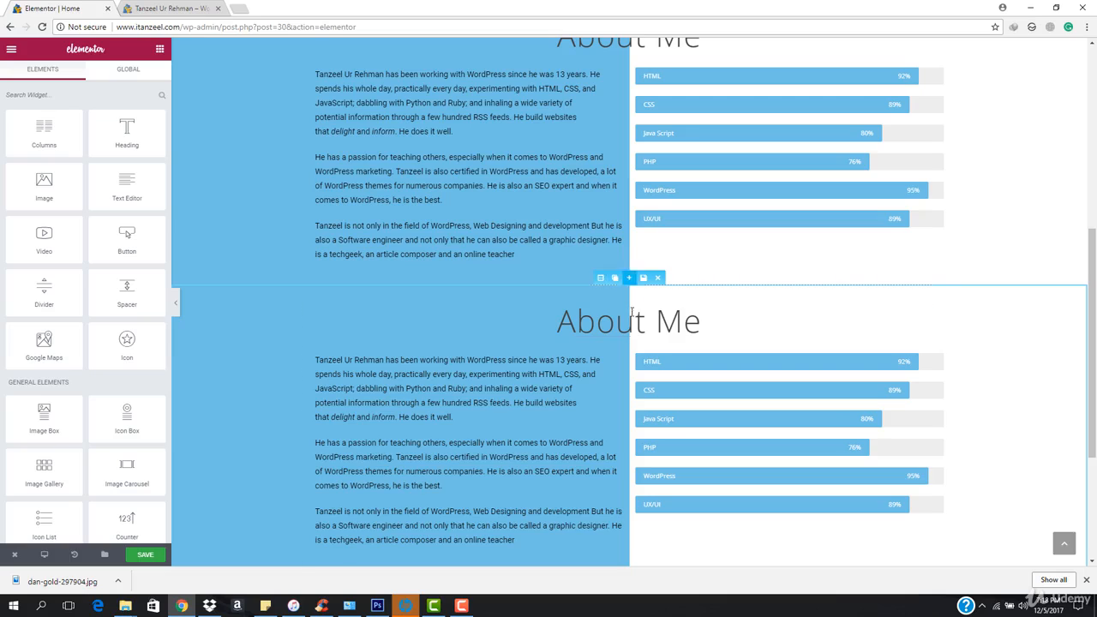
{"action": "left_click", "coordinate": [701, 322]}
{"action": "left_click_drag", "start_coordinate": [40, 150], "coordinate": [70, 160]}
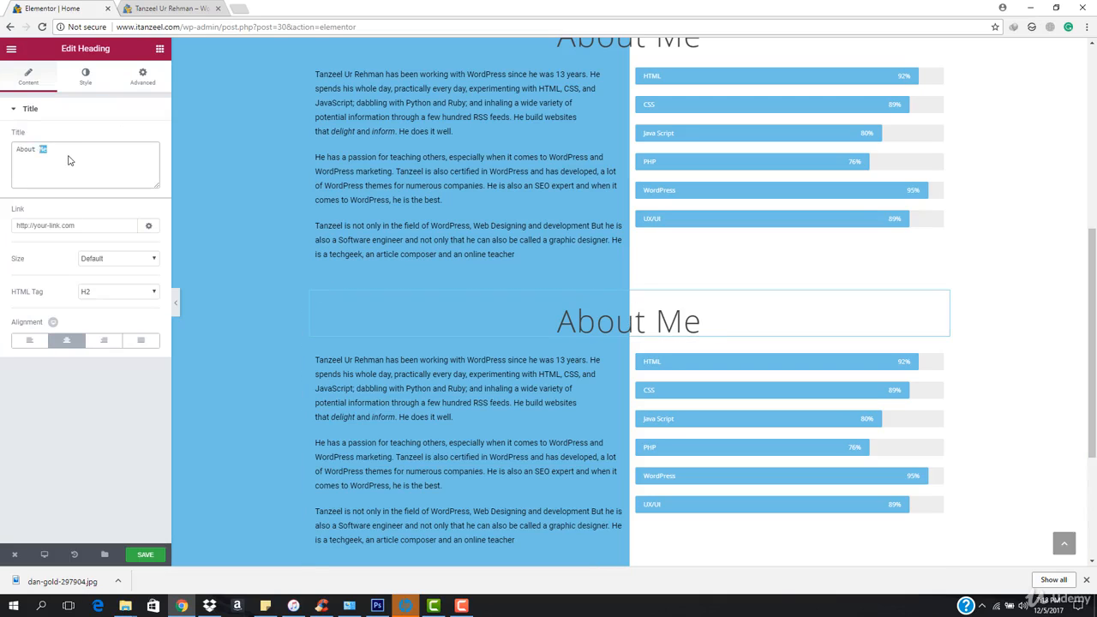
{"action": "type", "text": "Wh"}
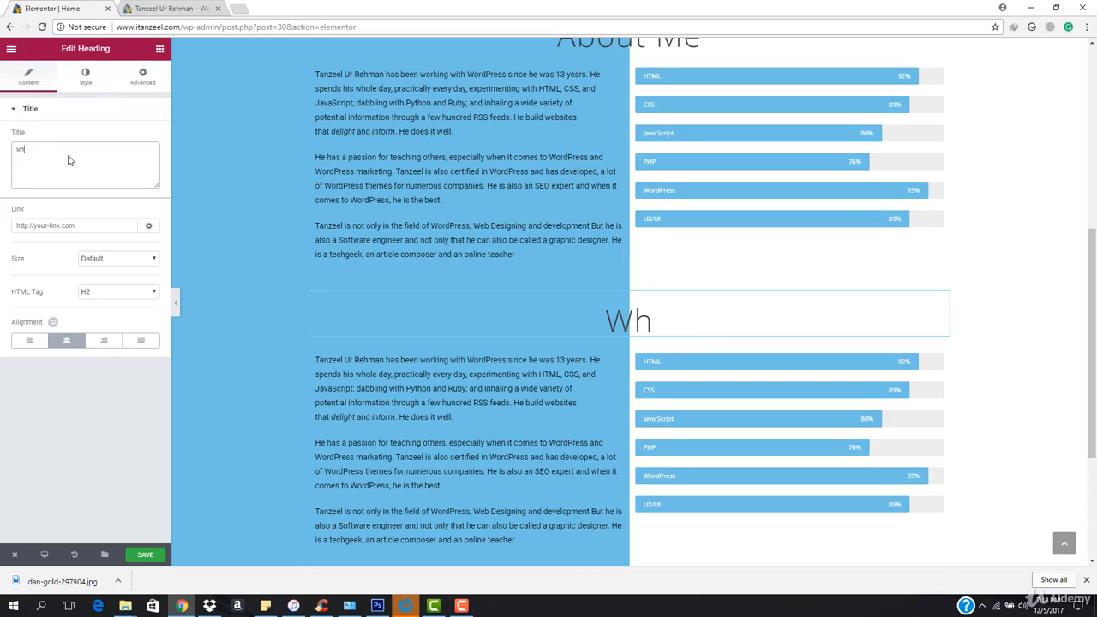
{"action": "type", "text": "at I c"}
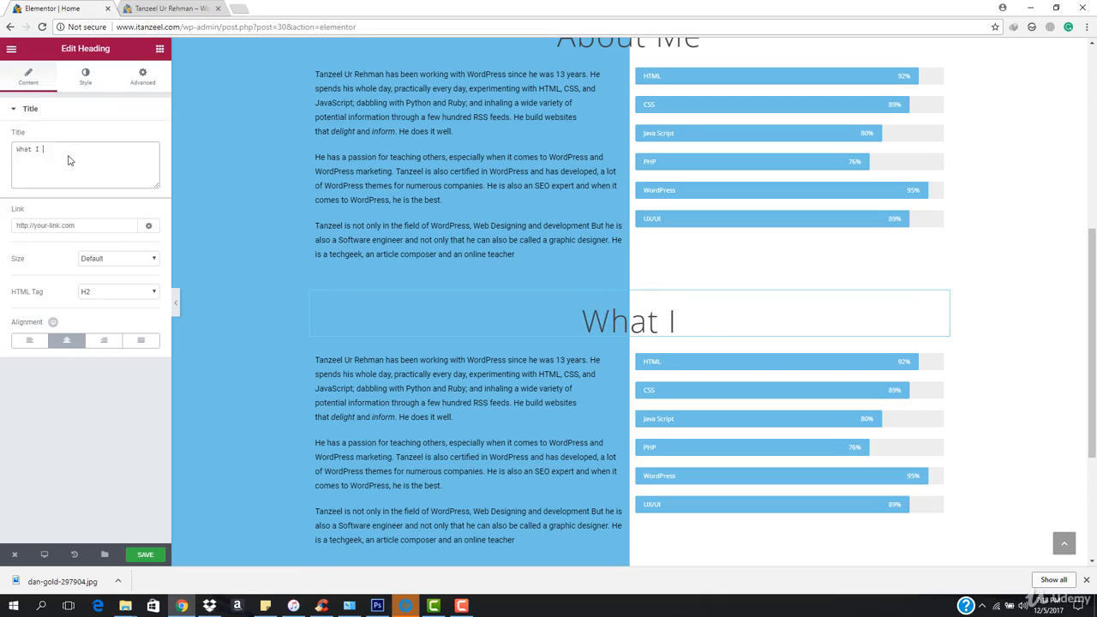
{"action": "type", "text": "an Do"}
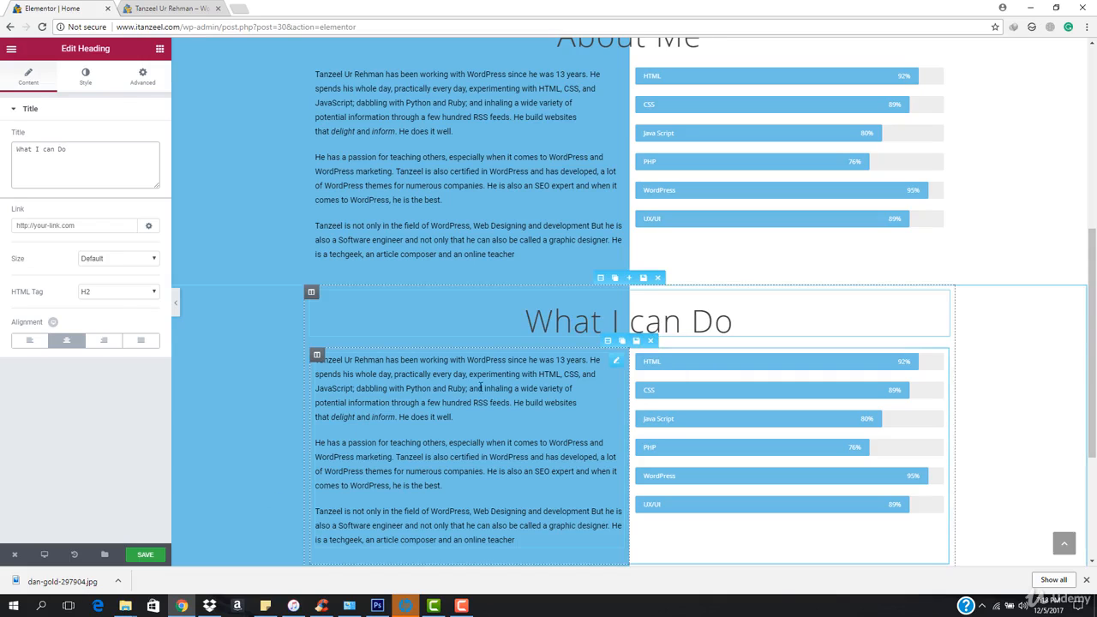
Step: Remove the biography text and the skill bar column from the What I can Do section, and duplicate the remaining empty column
{"action": "mouse_move", "coordinate": [615, 361]}
{"action": "left_click", "coordinate": [588, 362]}
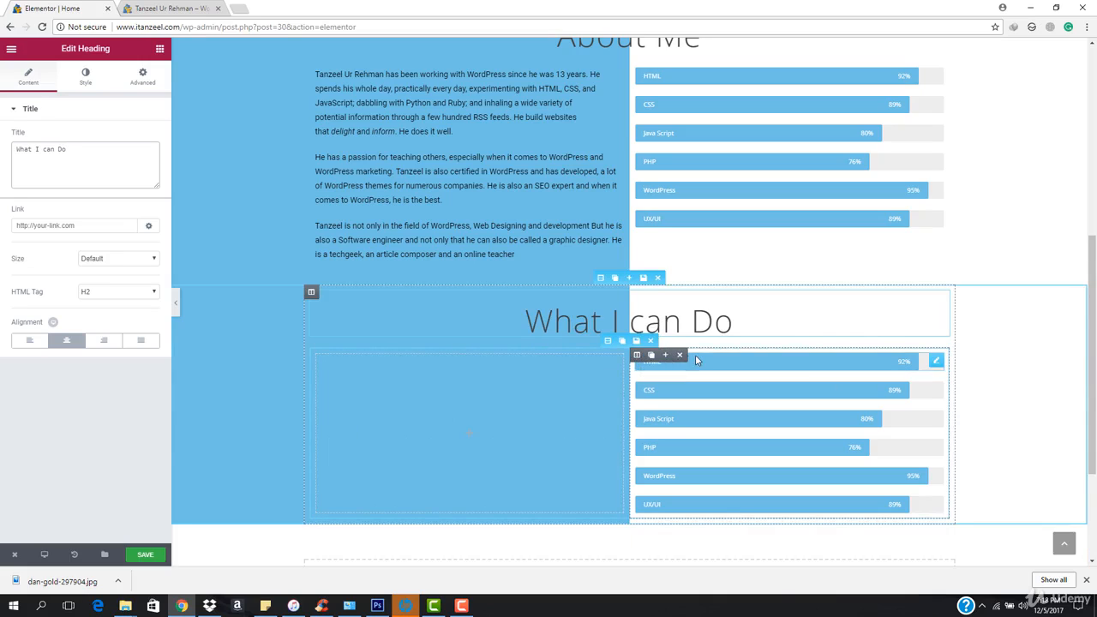
{"action": "left_click", "coordinate": [680, 360]}
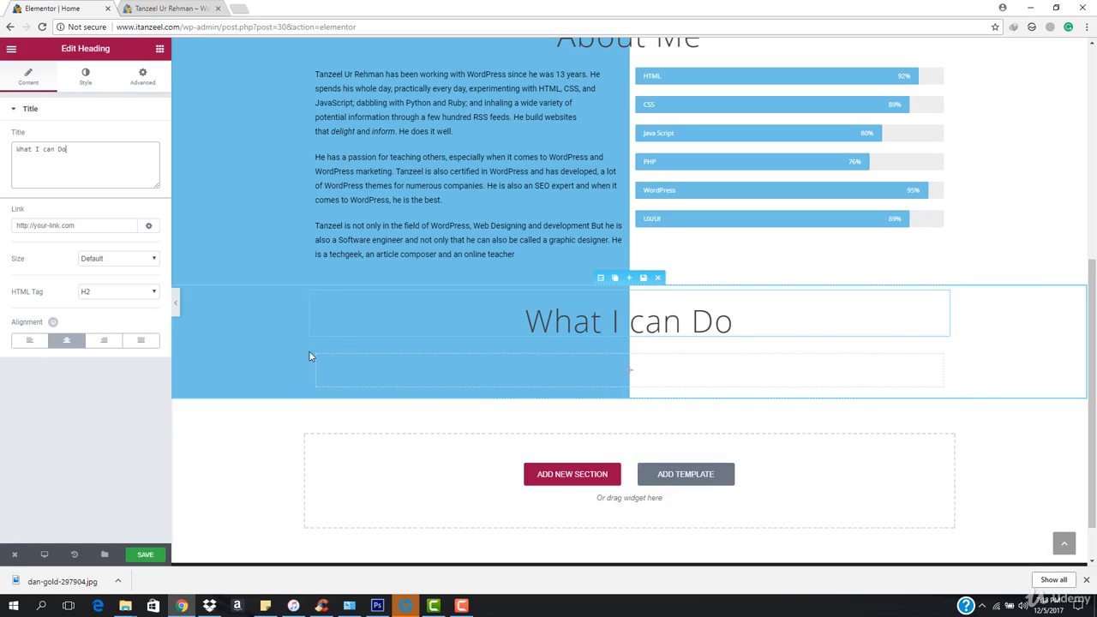
{"action": "mouse_move", "coordinate": [317, 354]}
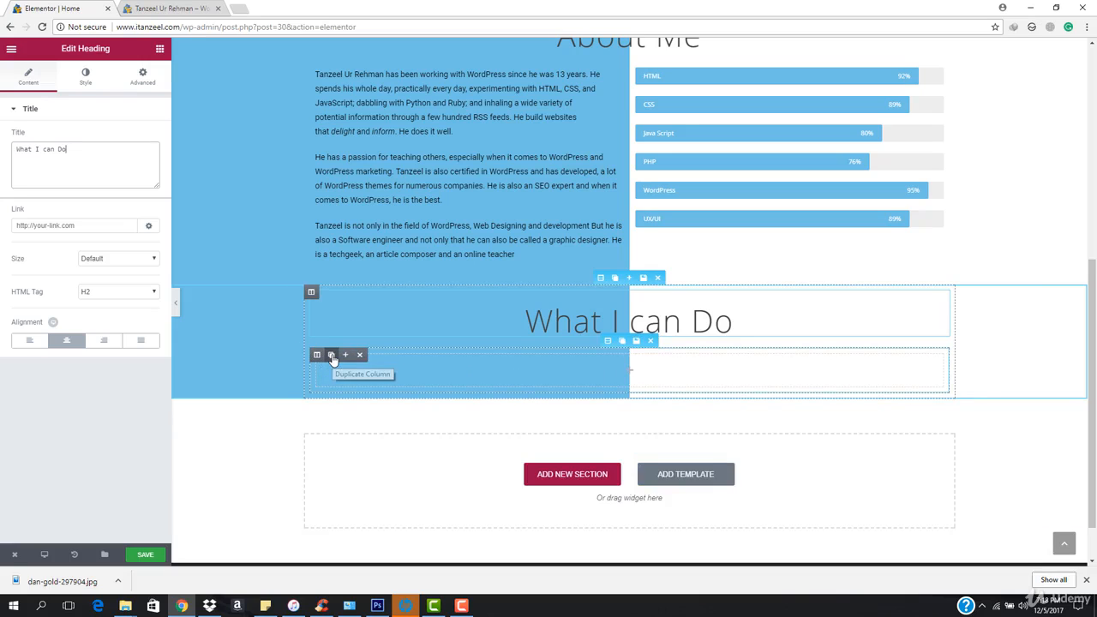
Step: Set the What I can Do section's background gradient to white as first color and light blue #6ec1e4 as second color
{"action": "left_click", "coordinate": [601, 277]}
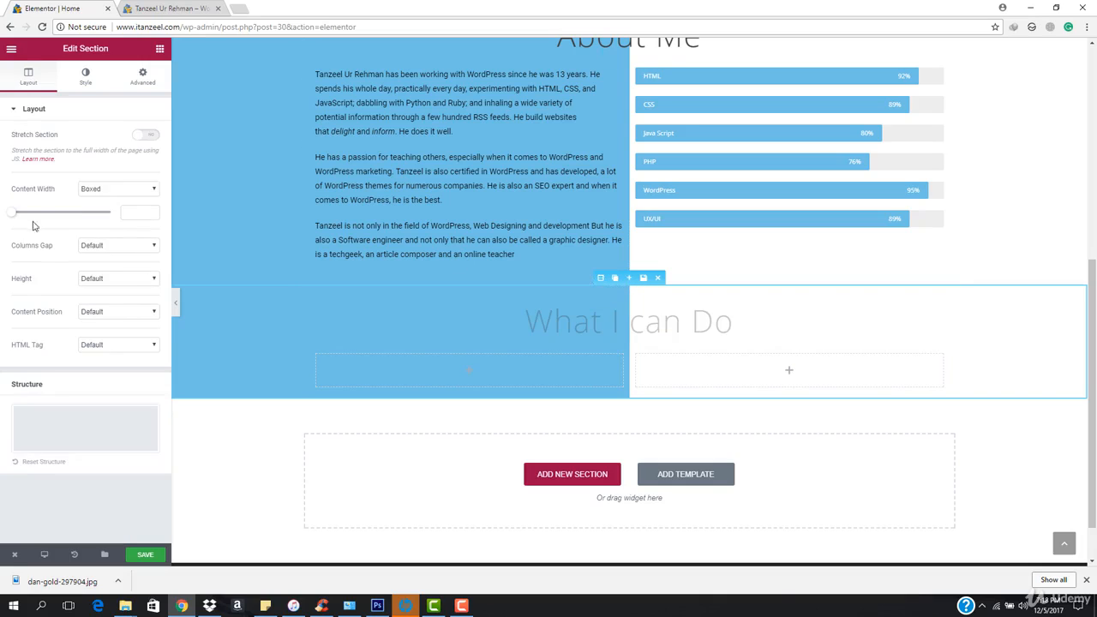
{"action": "left_click", "coordinate": [82, 78]}
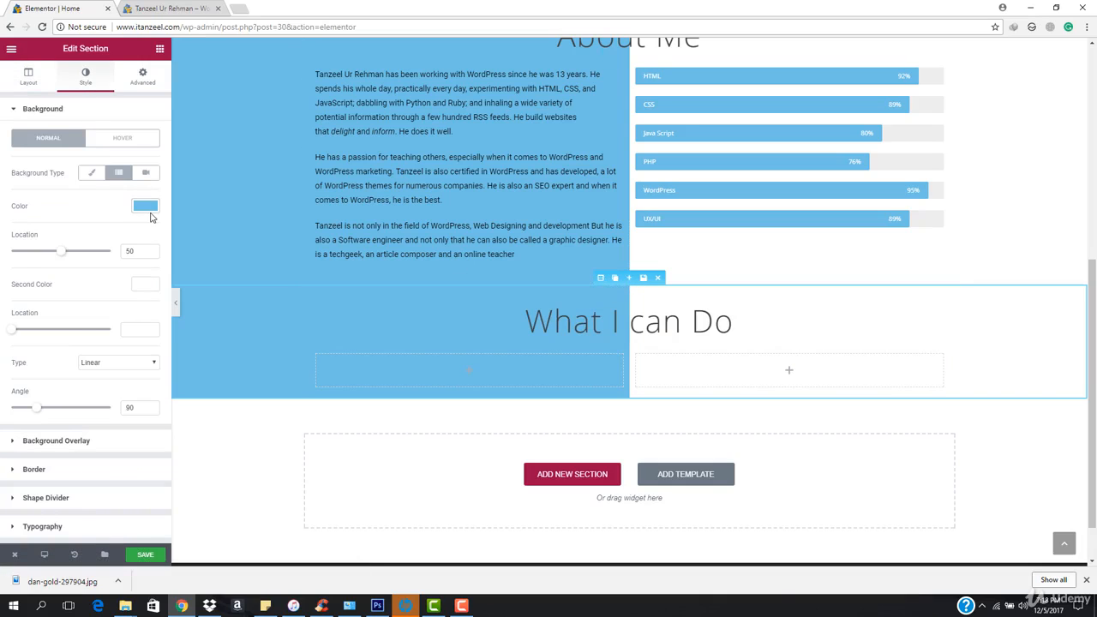
{"action": "left_click", "coordinate": [146, 207]}
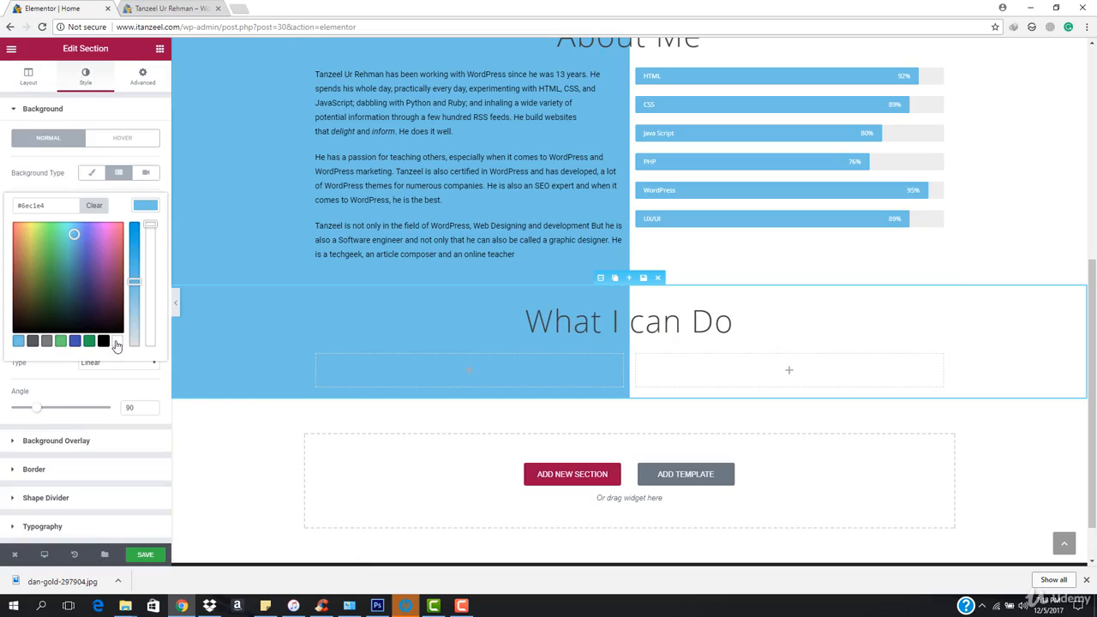
{"action": "left_click", "coordinate": [118, 342]}
{"action": "left_click", "coordinate": [145, 206]}
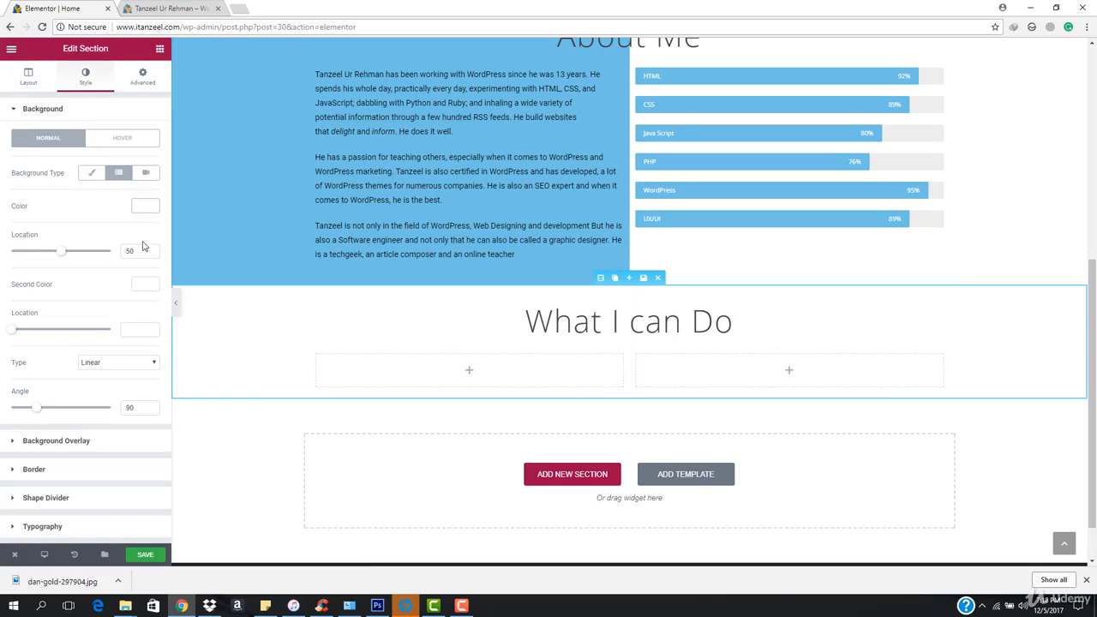
{"action": "left_click", "coordinate": [146, 284]}
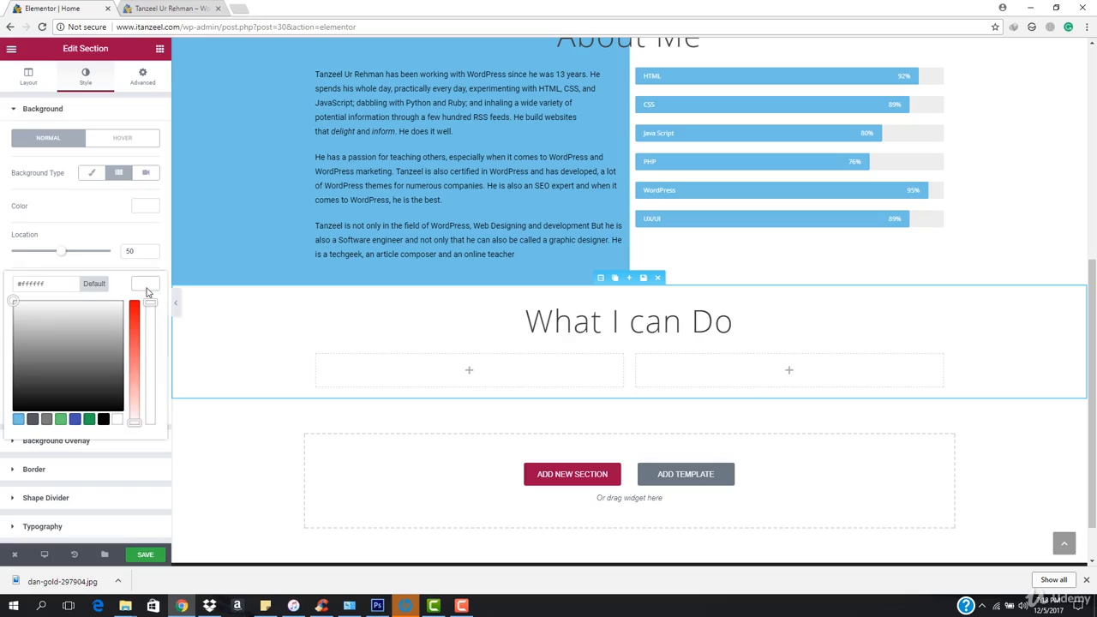
{"action": "left_click", "coordinate": [19, 419]}
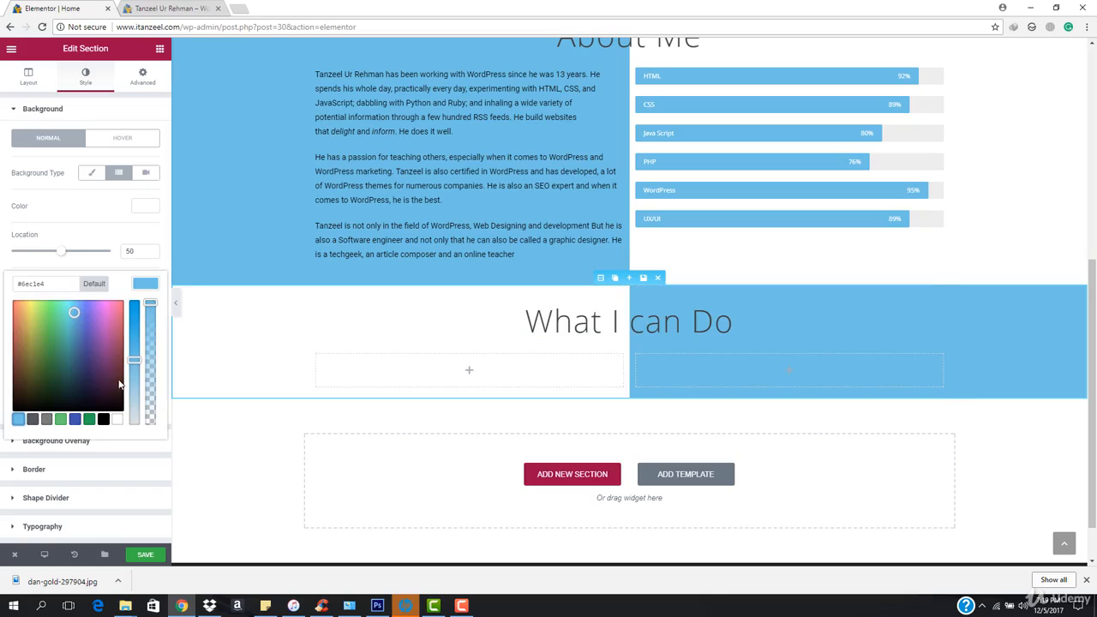
{"action": "left_click", "coordinate": [145, 284]}
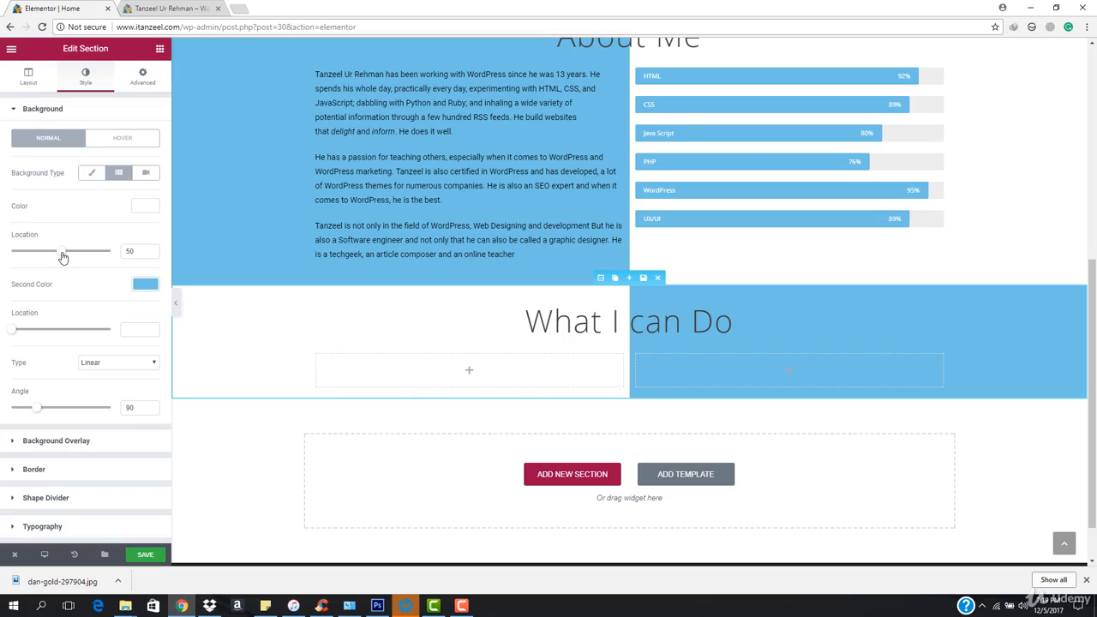
Step: Set the first gradient color's location to 30 and narrow the left inner column to about 21.6% so it ends at the color boundary
{"action": "left_click_drag", "start_coordinate": [63, 257], "coordinate": [41, 254]}
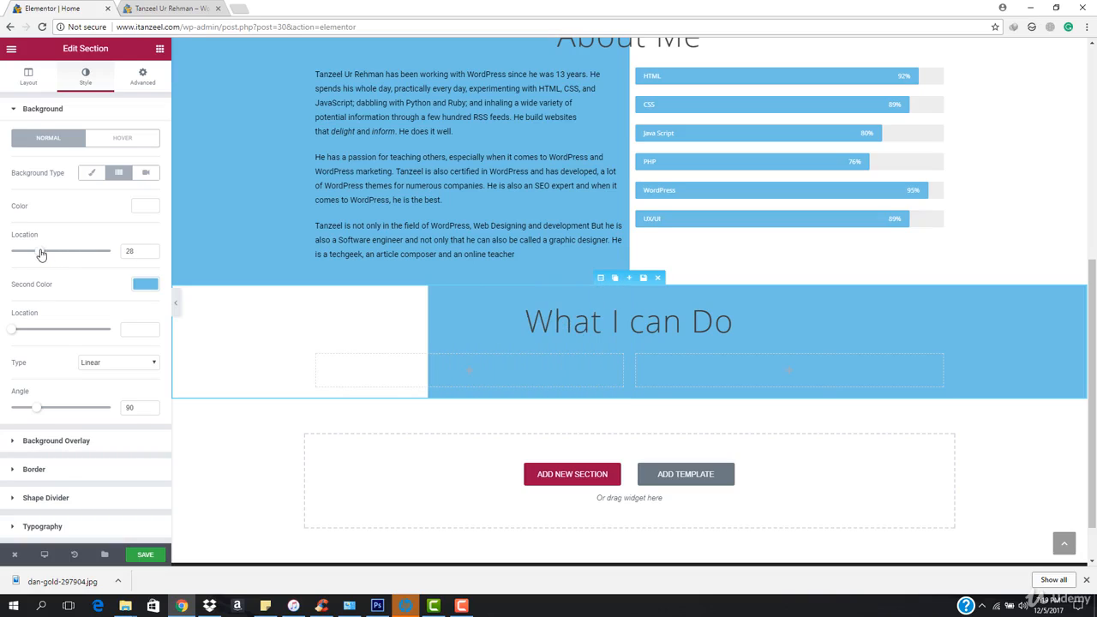
{"action": "left_click_drag", "start_coordinate": [42, 255], "coordinate": [43, 254]}
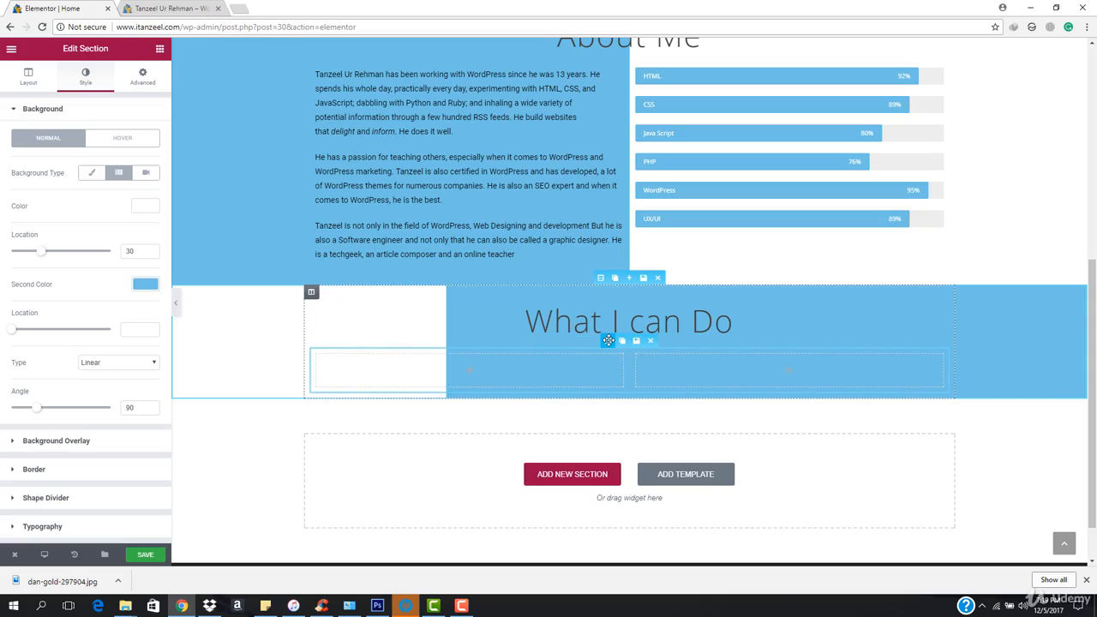
{"action": "left_click", "coordinate": [607, 340]}
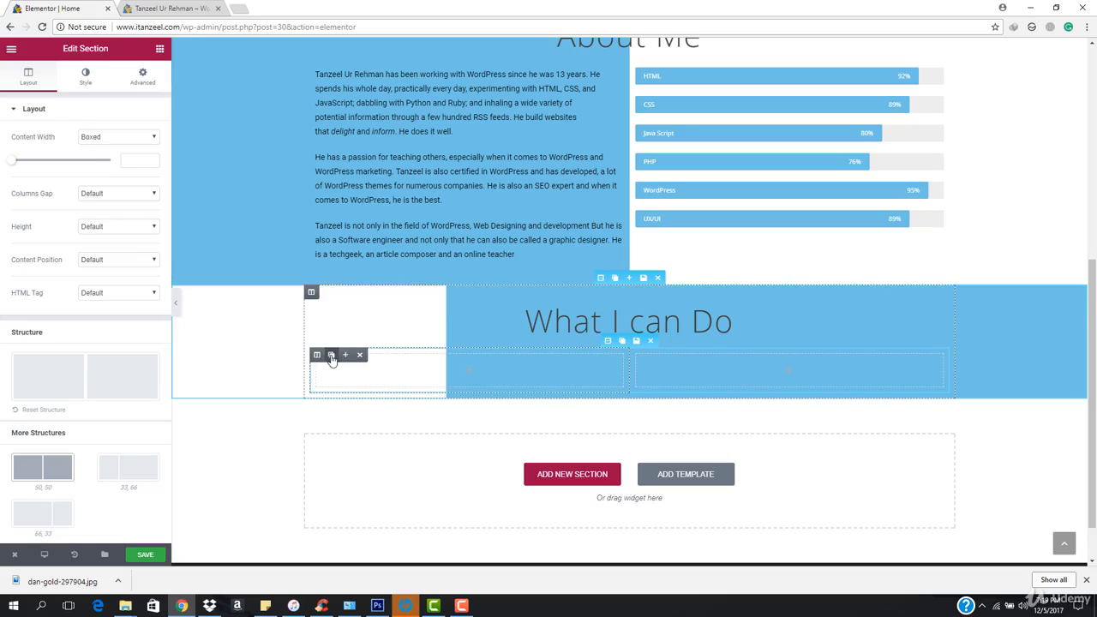
{"action": "left_click_drag", "start_coordinate": [629, 372], "coordinate": [444, 372]}
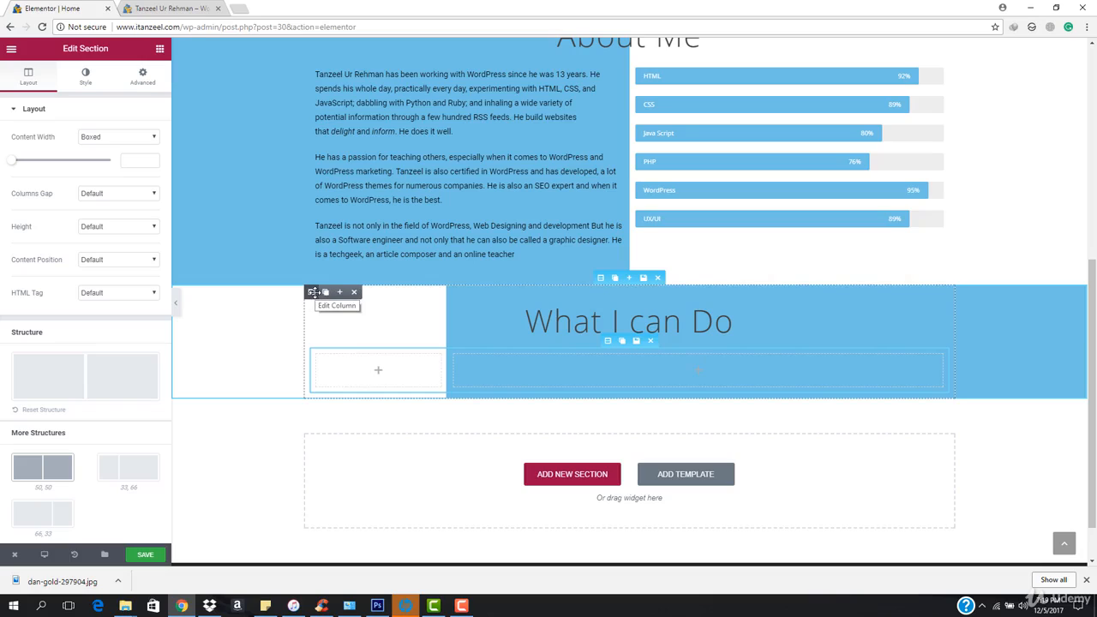
Step: Set the What I can Do section's content width to Full Width and enable Stretch Section
{"action": "left_click", "coordinate": [312, 292]}
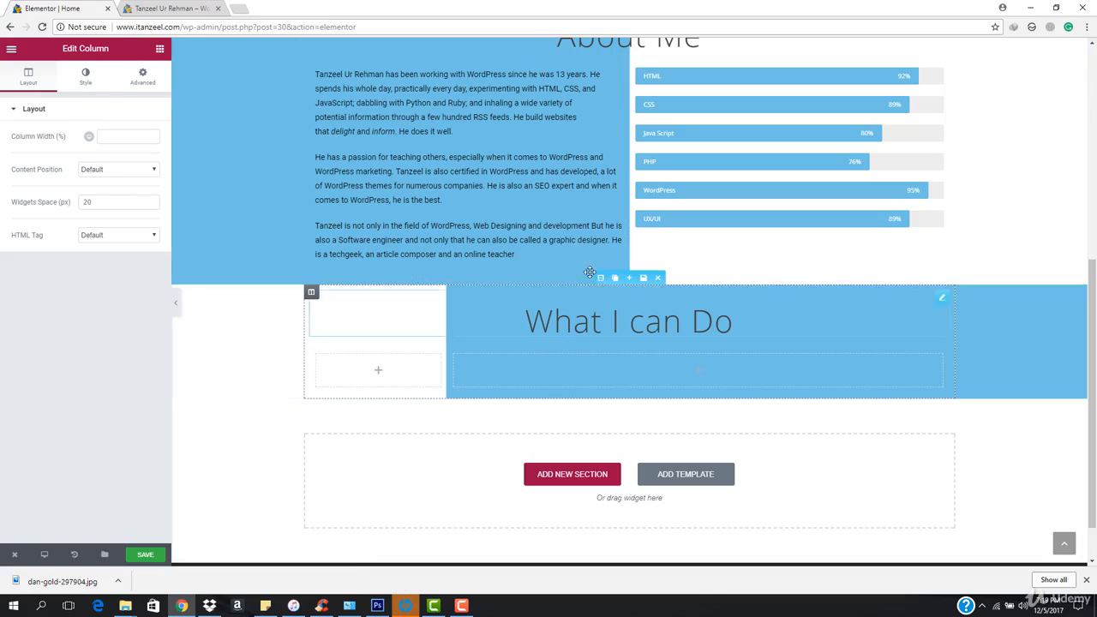
{"action": "left_click", "coordinate": [601, 277]}
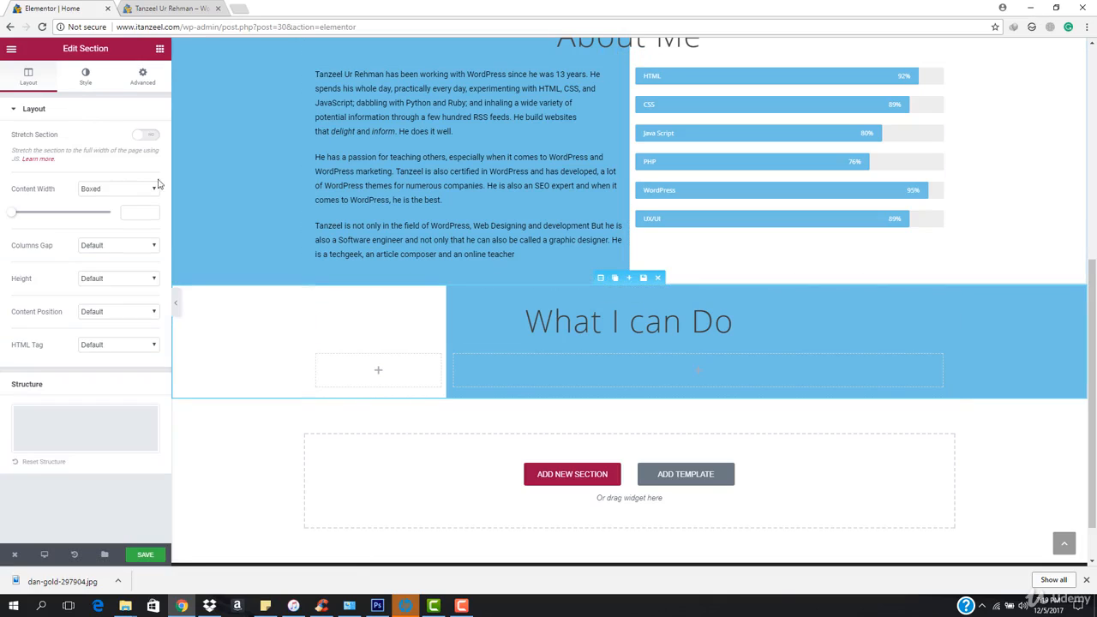
{"action": "left_click", "coordinate": [99, 192]}
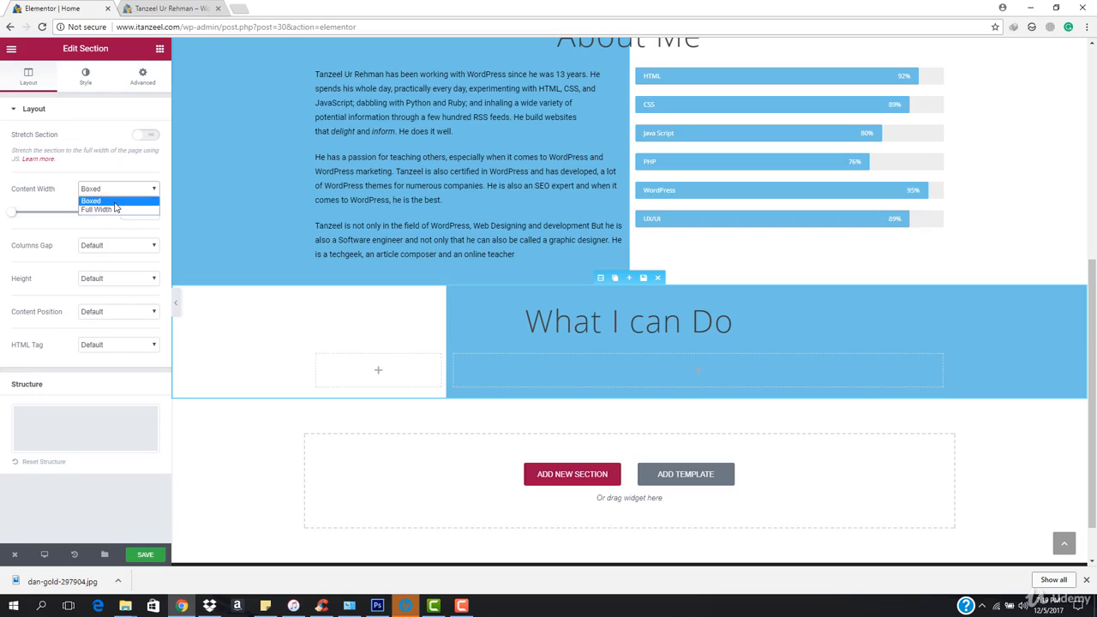
{"action": "left_click", "coordinate": [101, 209]}
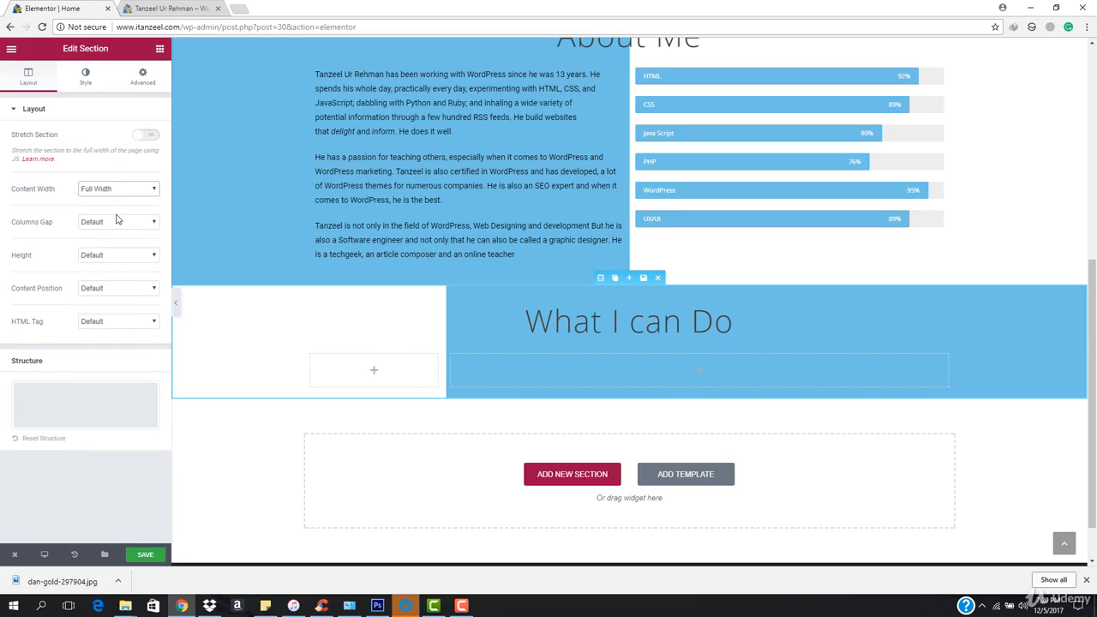
{"action": "left_click", "coordinate": [147, 136]}
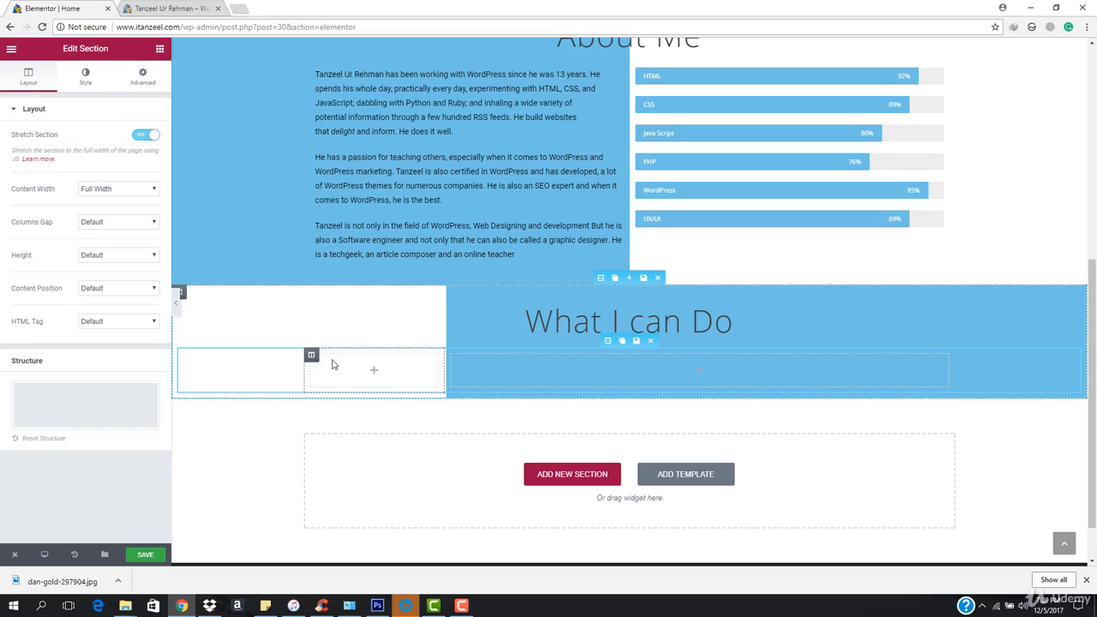
Step: Try to widen the left inner column of the What I can Do section by setting its column width to 630%
{"action": "mouse_move", "coordinate": [329, 359]}
{"action": "left_click", "coordinate": [311, 353]}
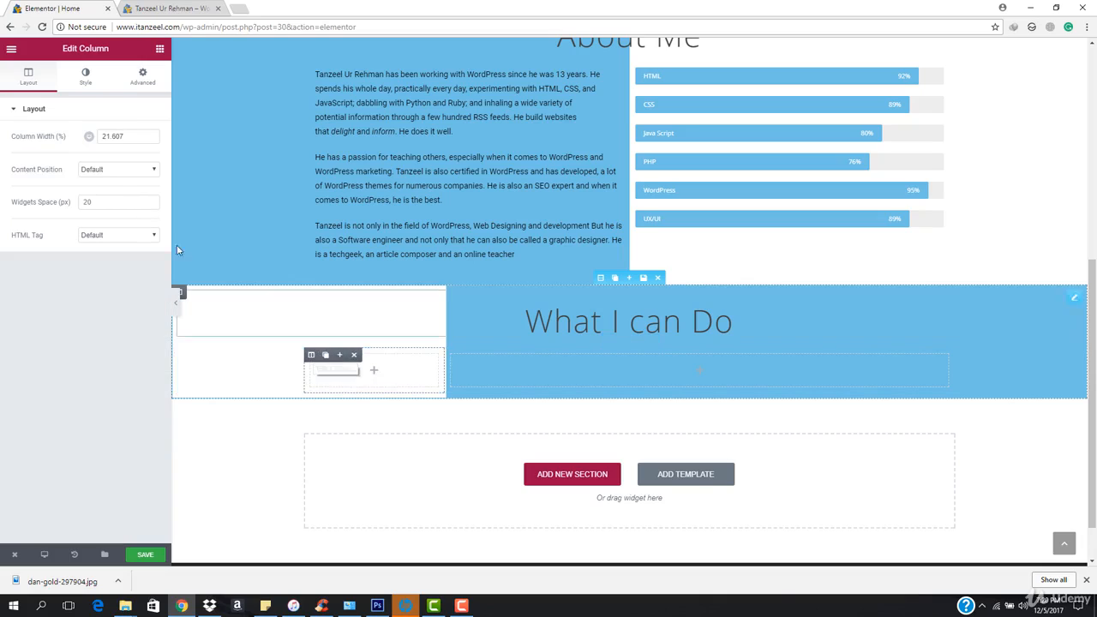
{"action": "double_click", "coordinate": [150, 137]}
{"action": "type", "text": "27"}
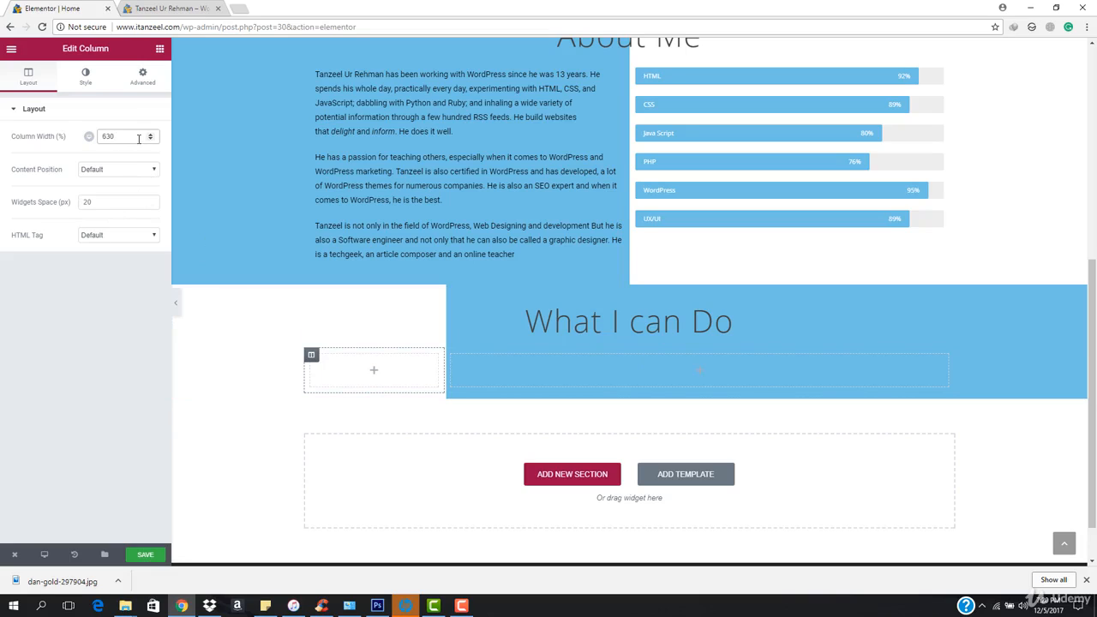
{"action": "left_click", "coordinate": [86, 81]}
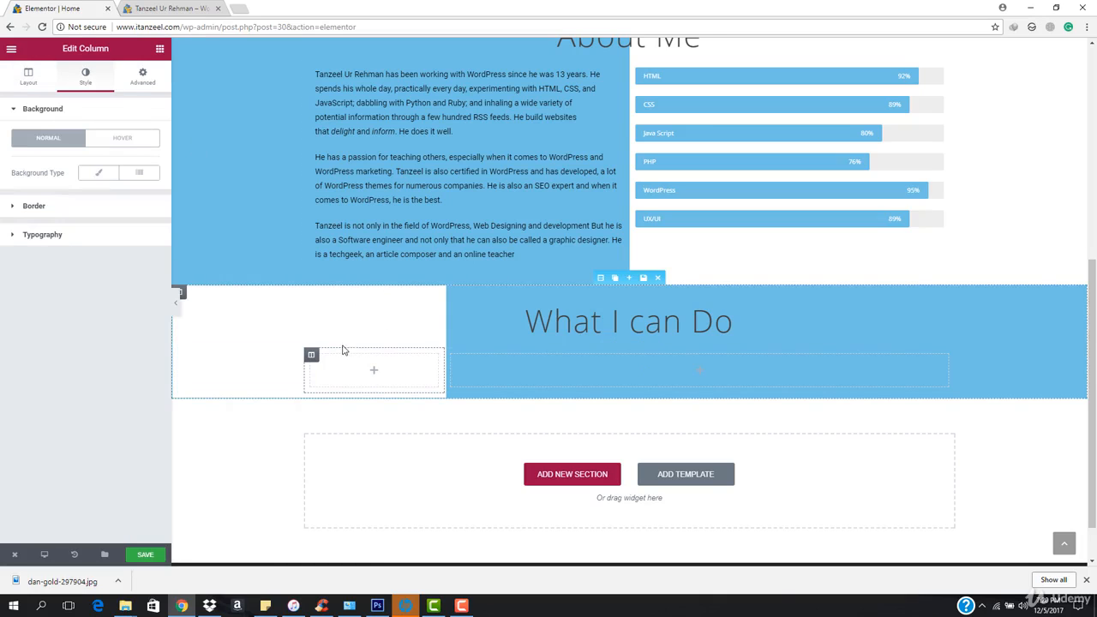
Step: Set the inner section's content width to Full Width and widen its left column to the white and blue boundary
{"action": "left_click", "coordinate": [607, 340]}
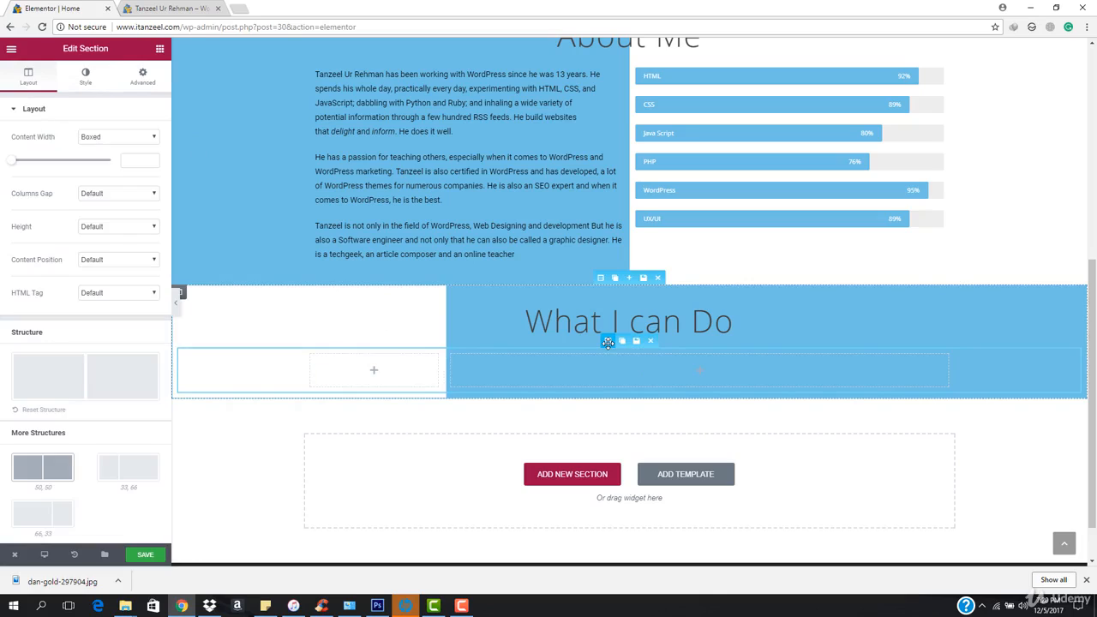
{"action": "left_click", "coordinate": [133, 139]}
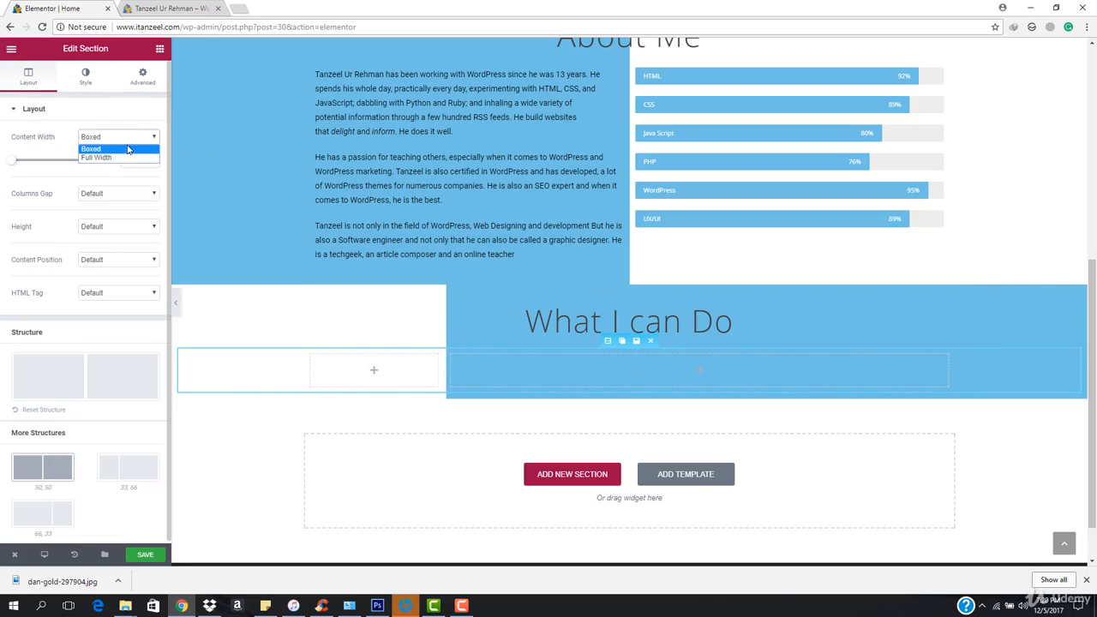
{"action": "left_click", "coordinate": [119, 161]}
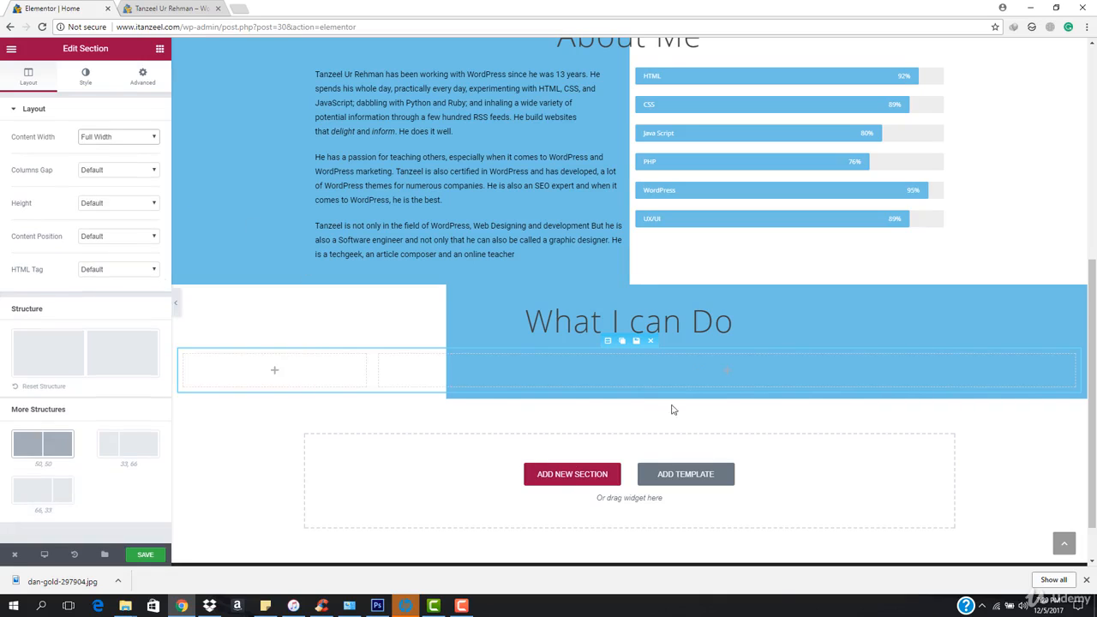
{"action": "left_click_drag", "start_coordinate": [374, 372], "coordinate": [445, 377]}
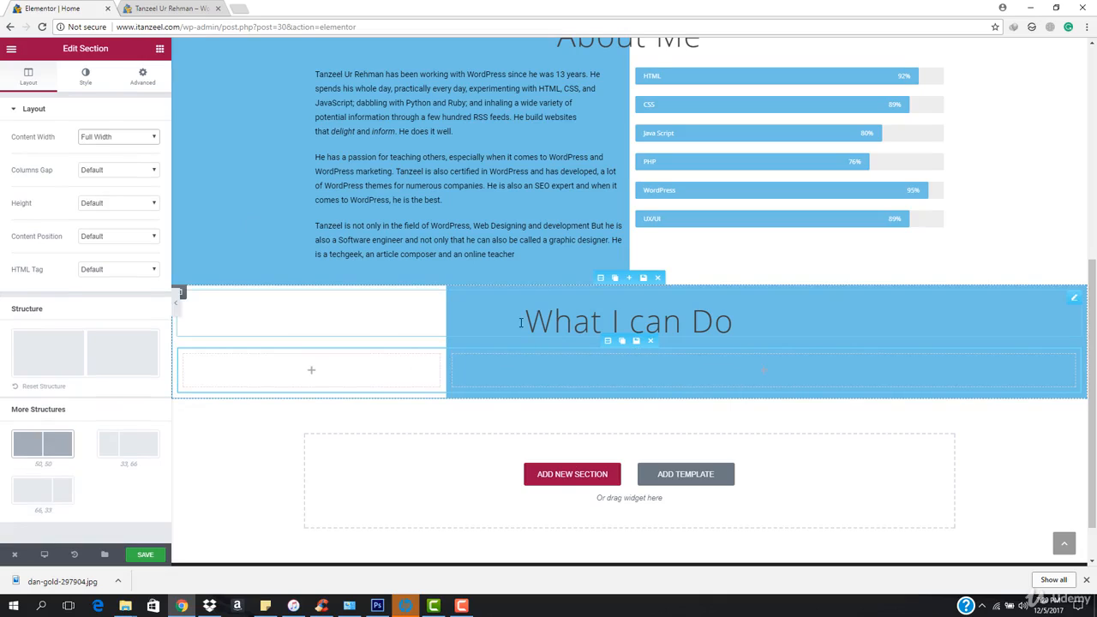
{"action": "scroll", "coordinate": [548, 265], "scroll_direction": "up", "scroll_amount": 2}
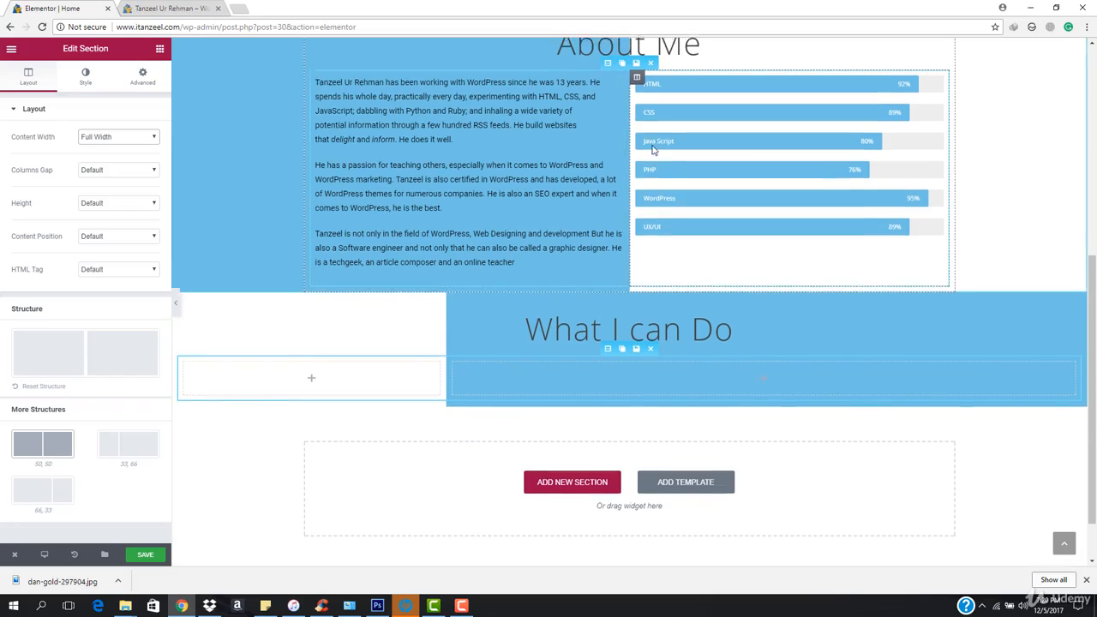
{"action": "scroll", "coordinate": [548, 257], "scroll_direction": "down", "scroll_amount": 3}
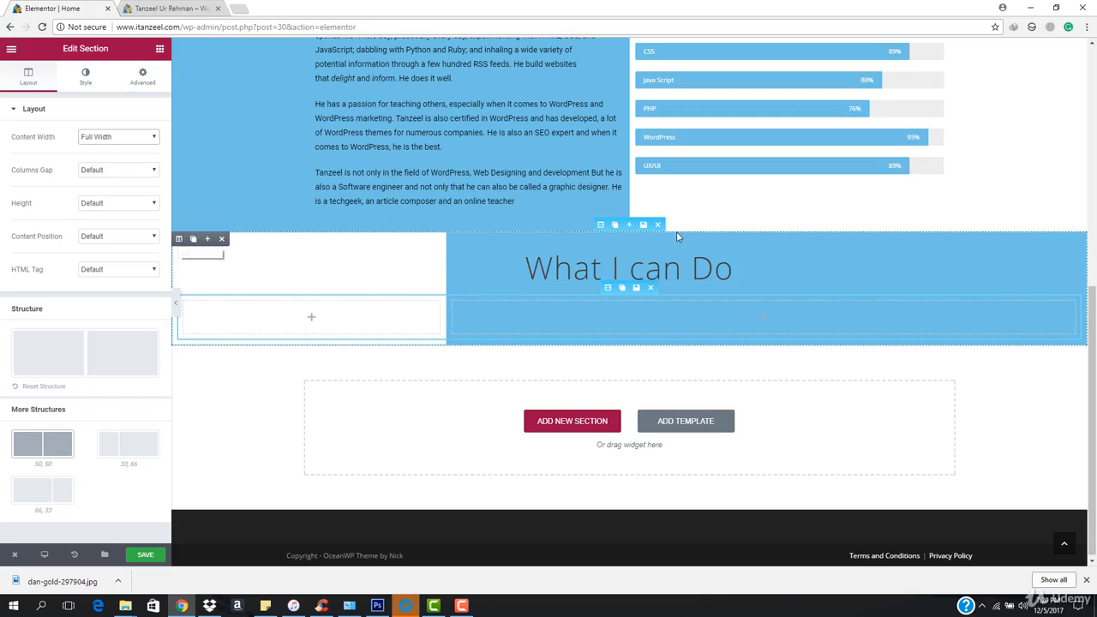
Step: Delete the What I can Do section and duplicate the About Me section again
{"action": "left_click", "coordinate": [599, 225]}
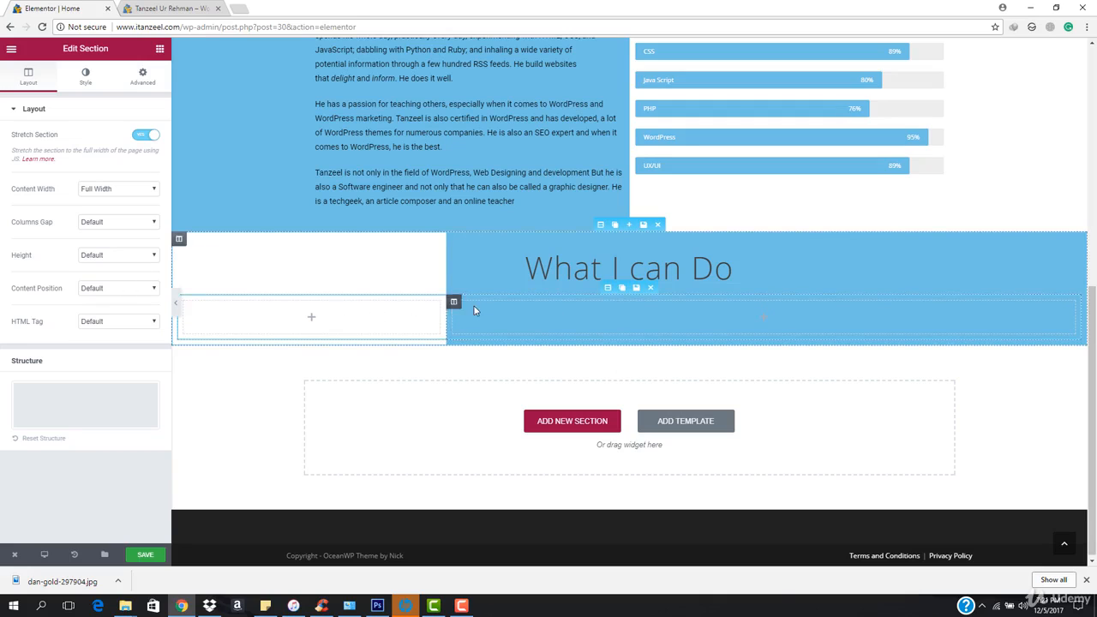
{"action": "left_click", "coordinate": [658, 226]}
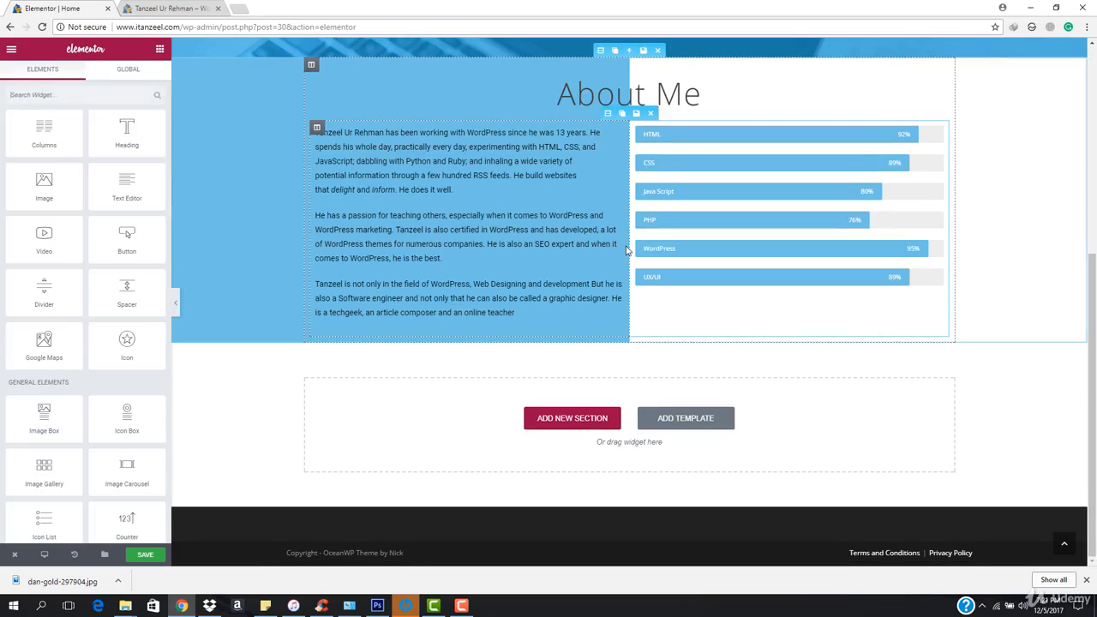
{"action": "scroll", "coordinate": [623, 255], "scroll_direction": "up", "scroll_amount": 2}
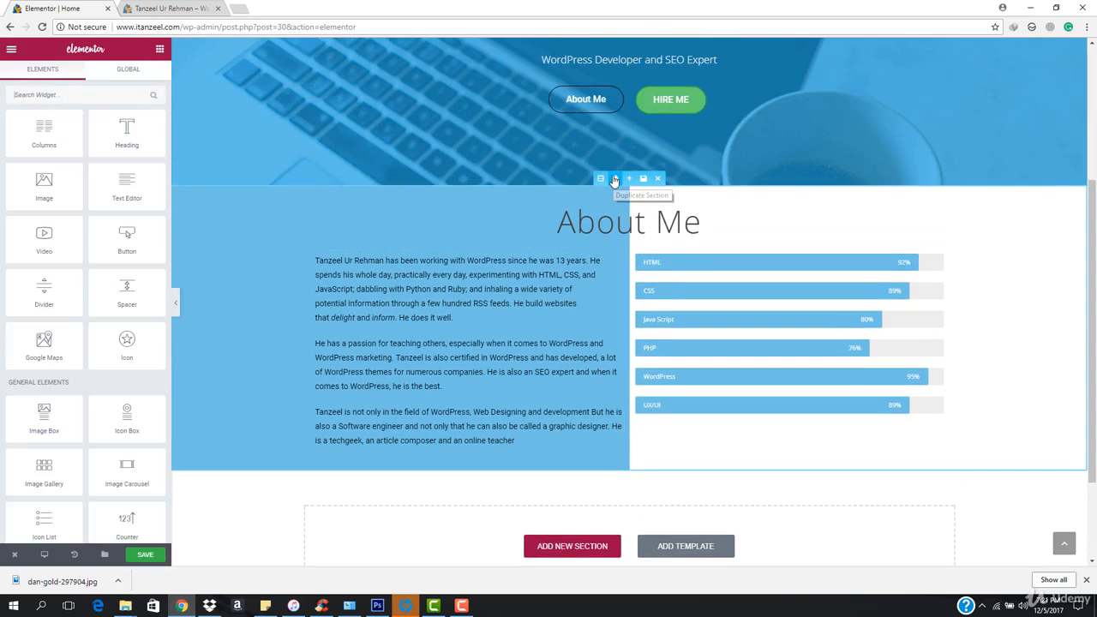
{"action": "left_click", "coordinate": [614, 178]}
{"action": "scroll", "coordinate": [604, 268], "scroll_direction": "down", "scroll_amount": 1}
{"action": "scroll", "coordinate": [604, 268], "scroll_direction": "down", "scroll_amount": 2}
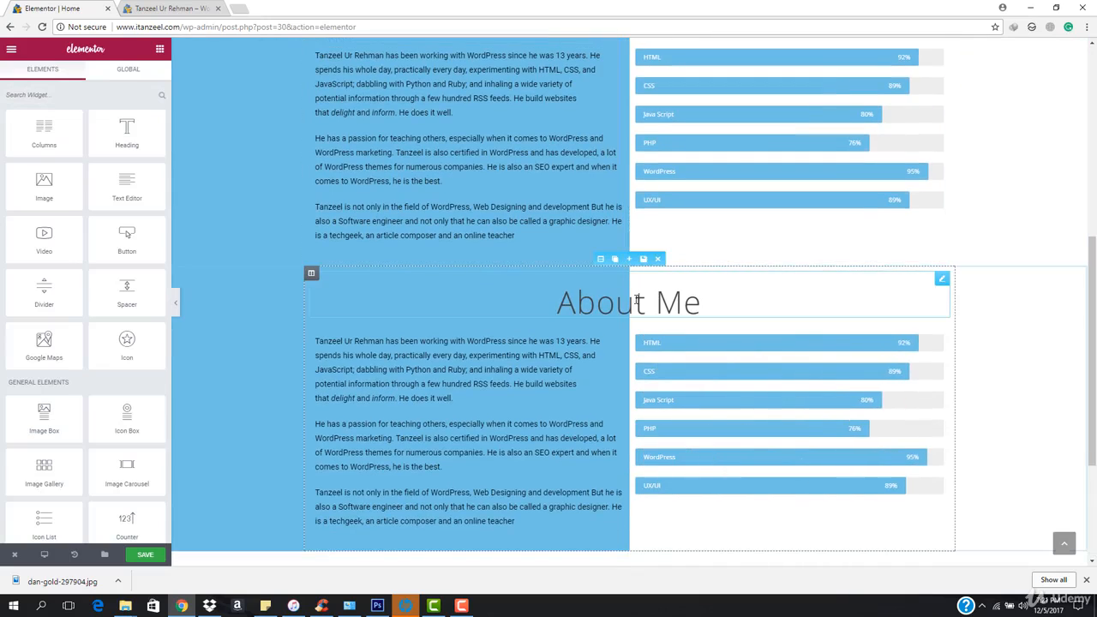
Step: Change the duplicated section's heading from About Me to "What I can do!"
{"action": "left_click", "coordinate": [594, 307]}
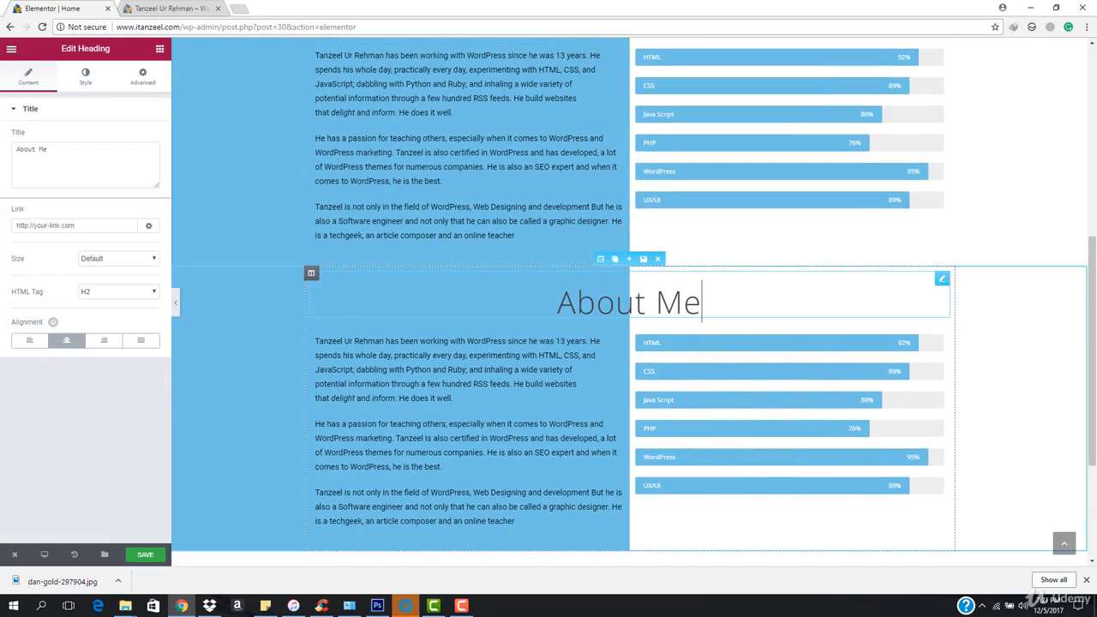
{"action": "double_click", "coordinate": [72, 157]}
{"action": "type", "text": "Wha"}
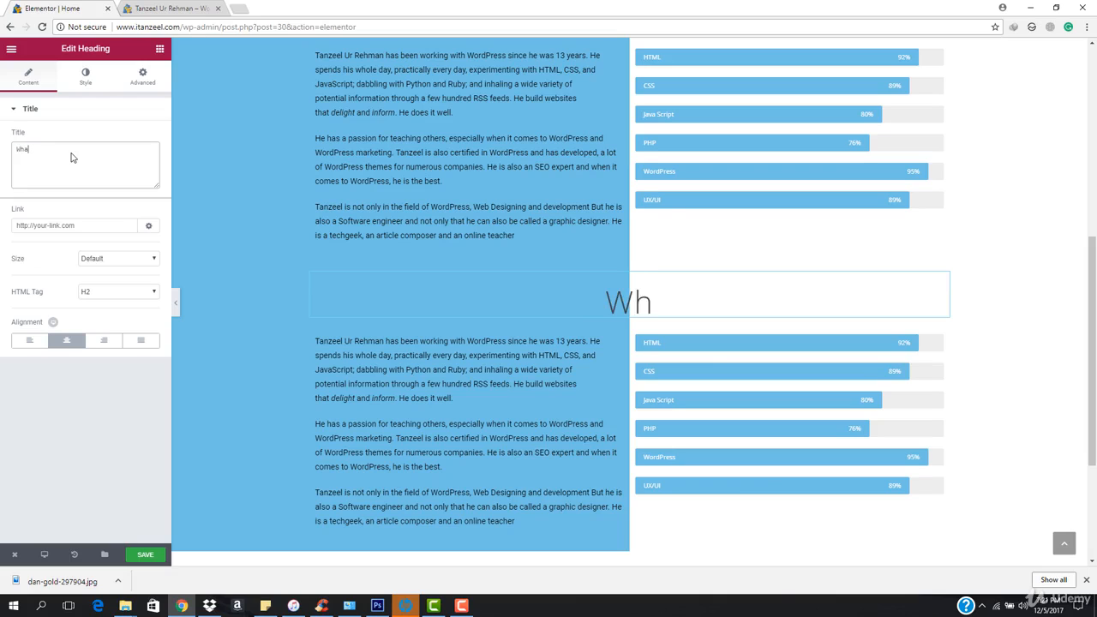
{"action": "type", "text": "t I can do"}
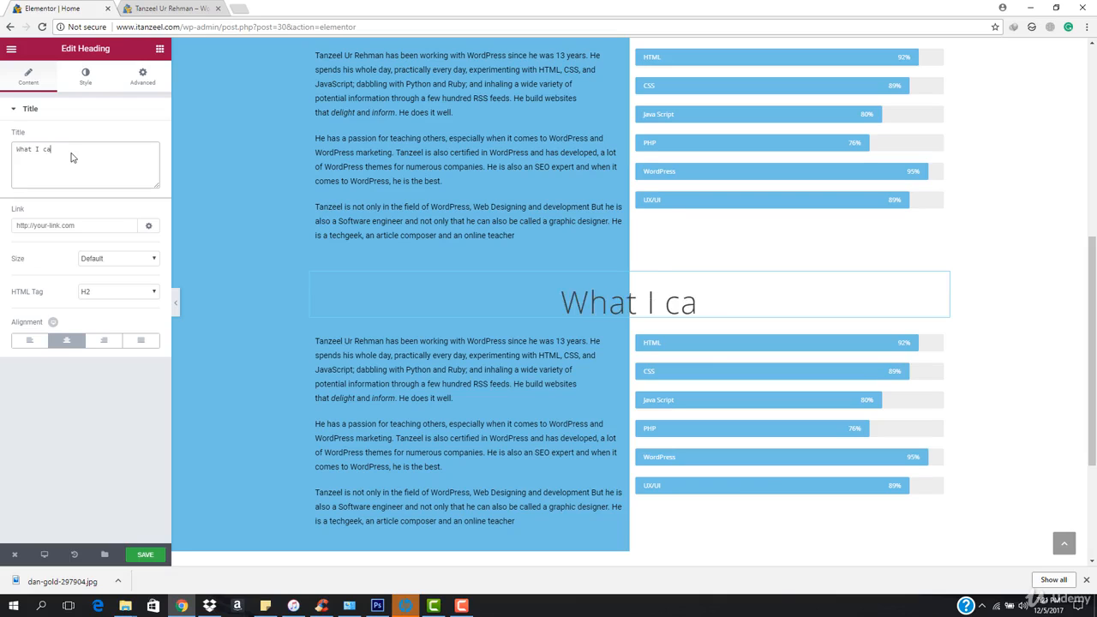
{"action": "type", "text": "!"}
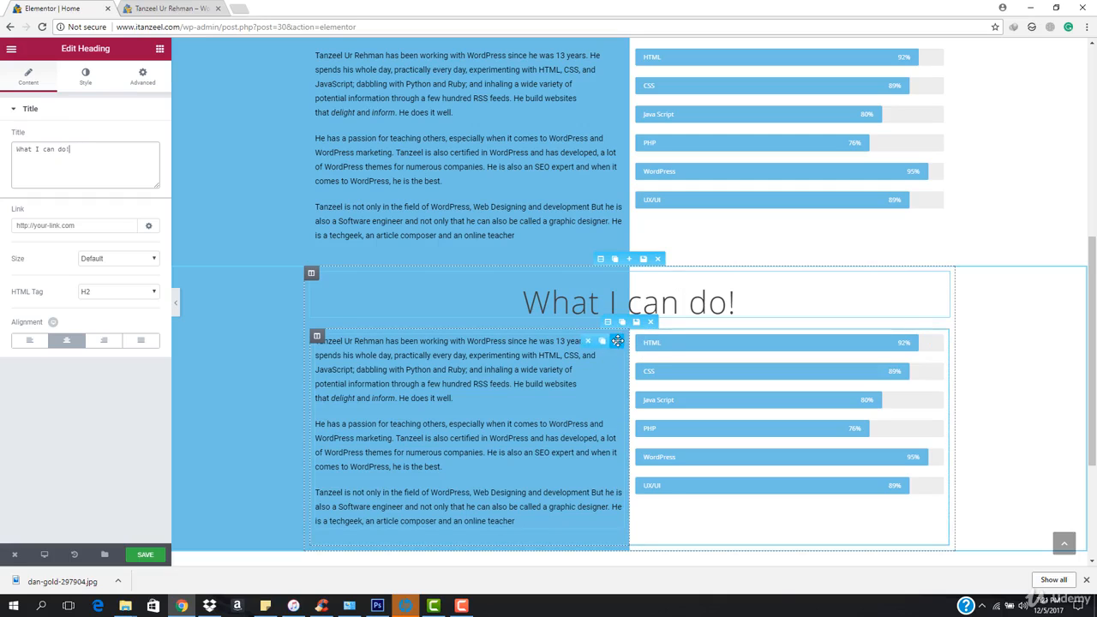
Step: Remove the biography text and the skill bars column from the What I can do! section
{"action": "left_click", "coordinate": [588, 341]}
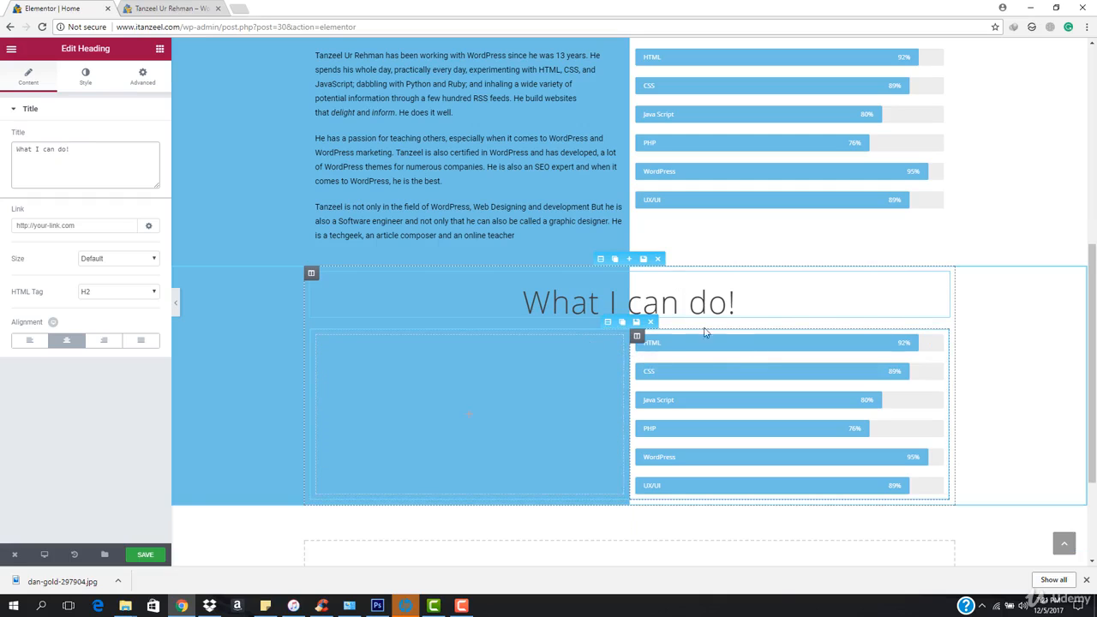
{"action": "mouse_move", "coordinate": [639, 338]}
{"action": "left_click", "coordinate": [680, 337]}
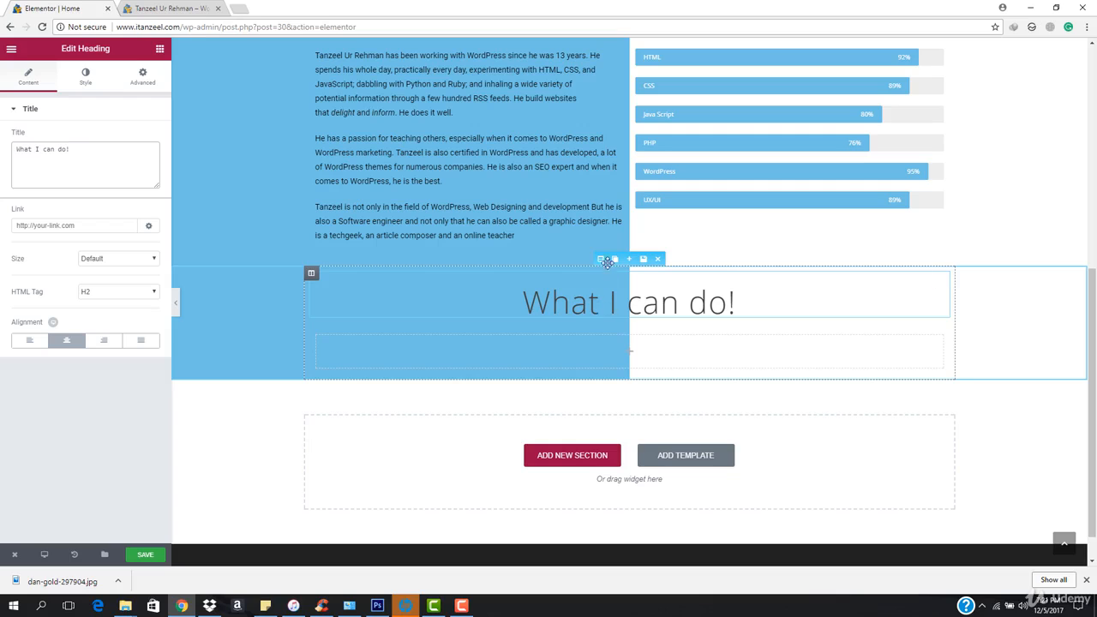
Step: Set the What I can do! section's background gradient to white #ffffff as first color and light blue #6ec1e4 as second color
{"action": "left_click", "coordinate": [600, 259]}
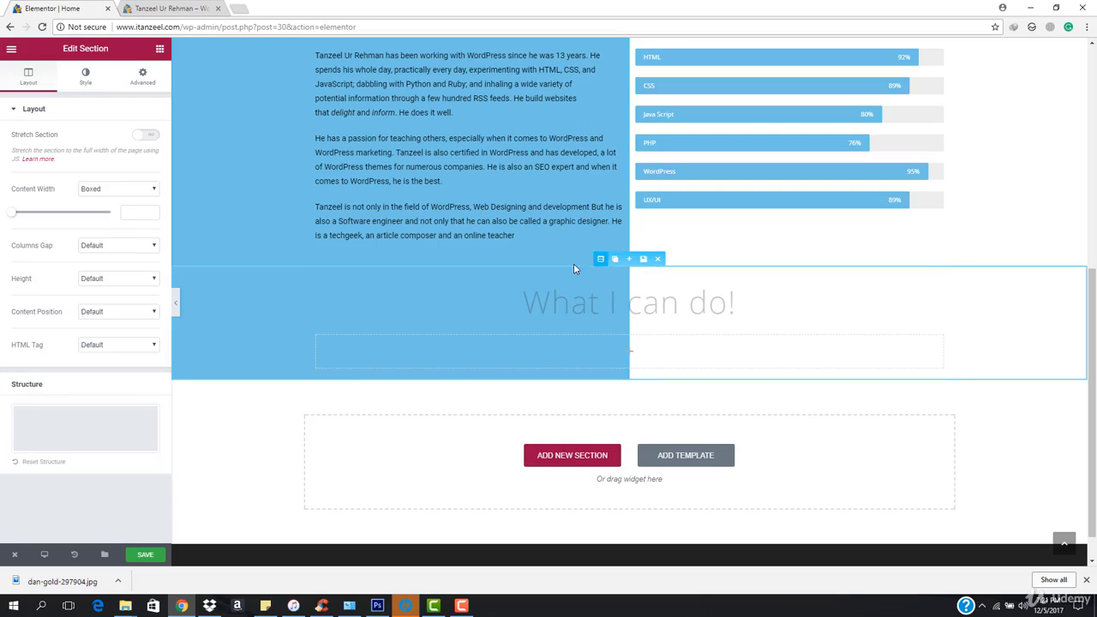
{"action": "left_click", "coordinate": [85, 77]}
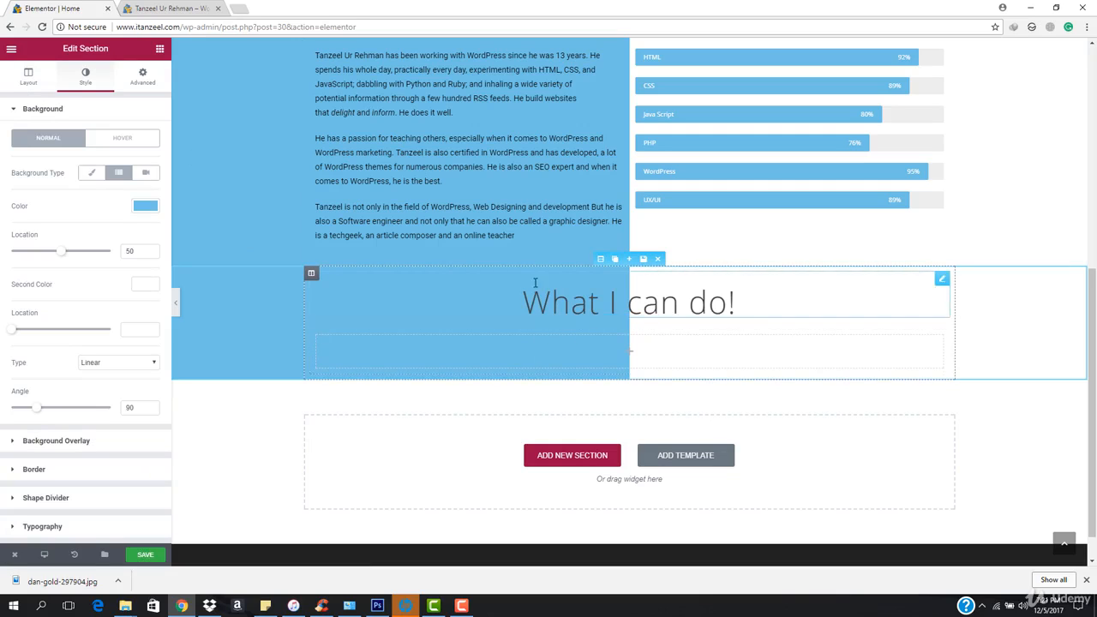
{"action": "left_click", "coordinate": [145, 206]}
{"action": "left_click", "coordinate": [118, 341]}
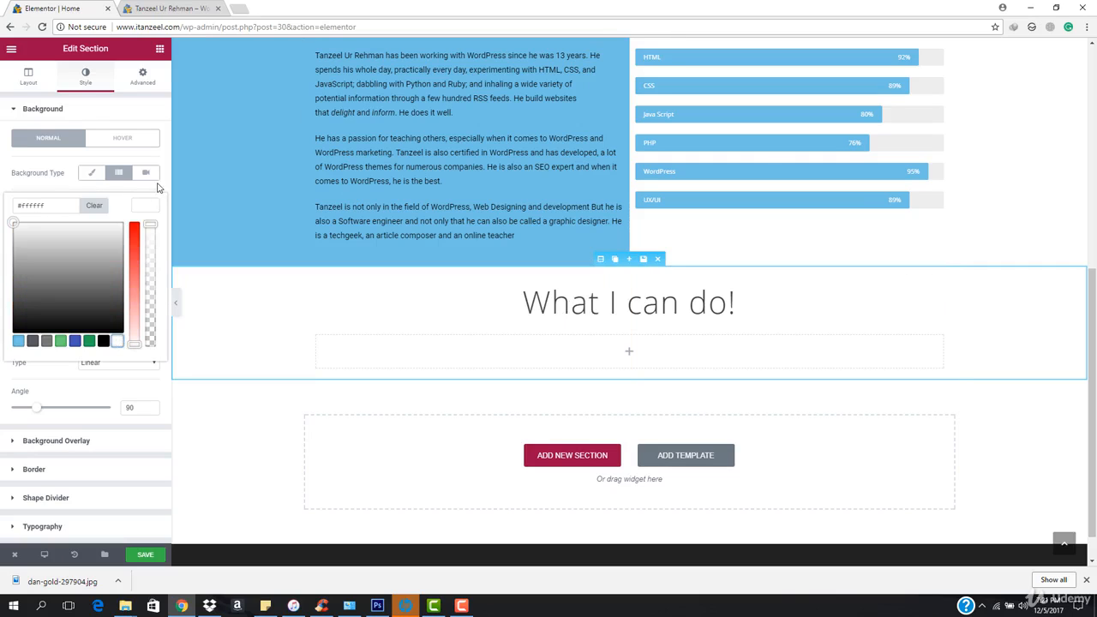
{"action": "left_click", "coordinate": [148, 209]}
{"action": "left_click", "coordinate": [148, 287]}
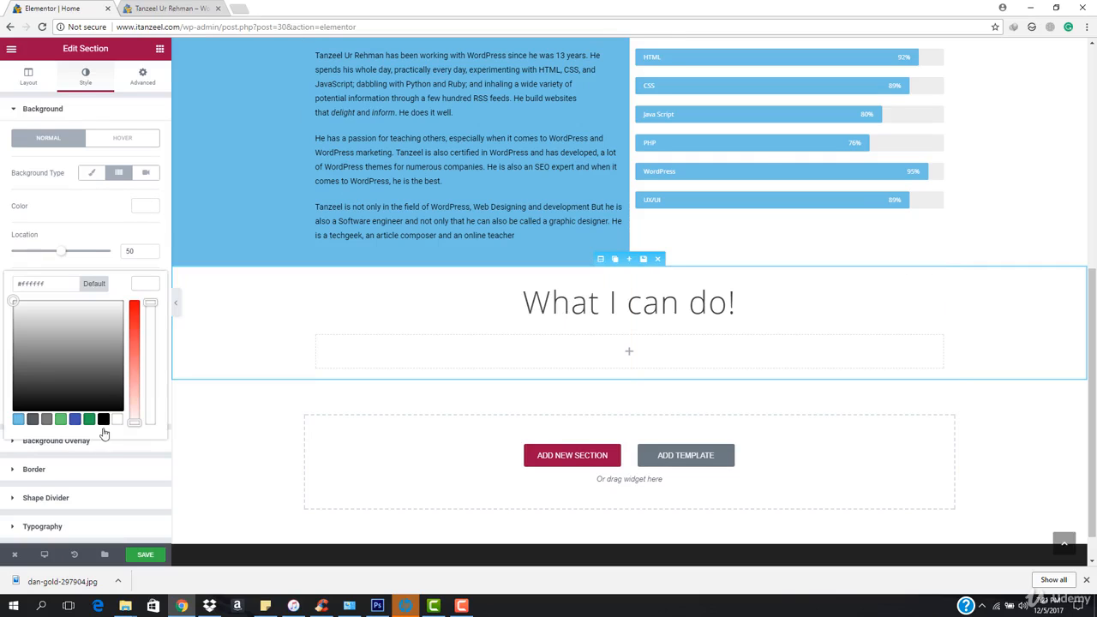
{"action": "left_click", "coordinate": [19, 420]}
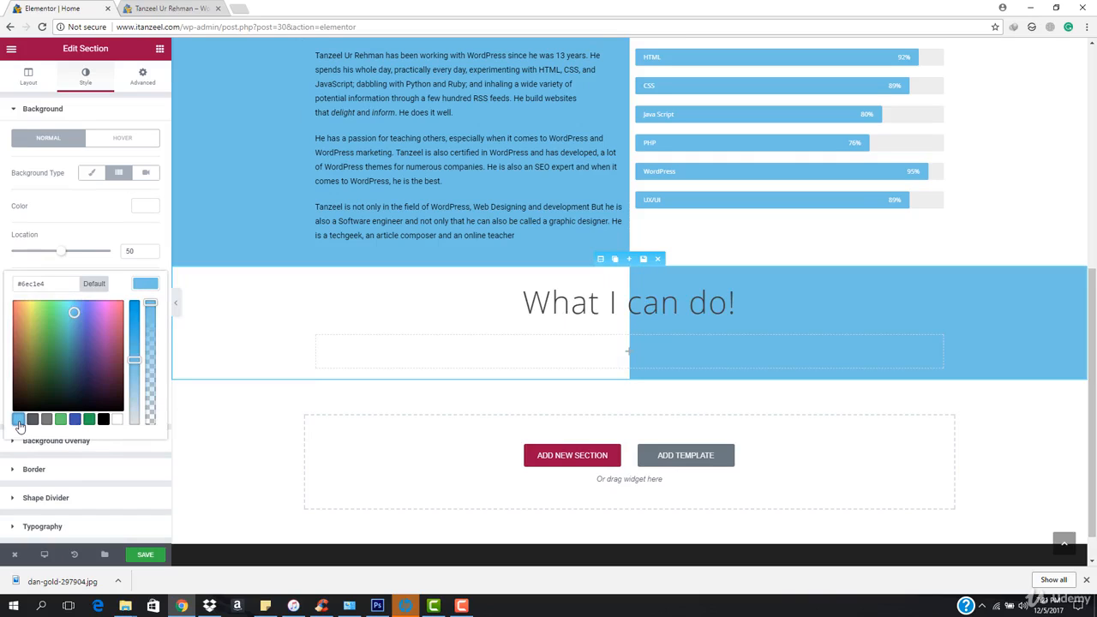
{"action": "left_click", "coordinate": [143, 285]}
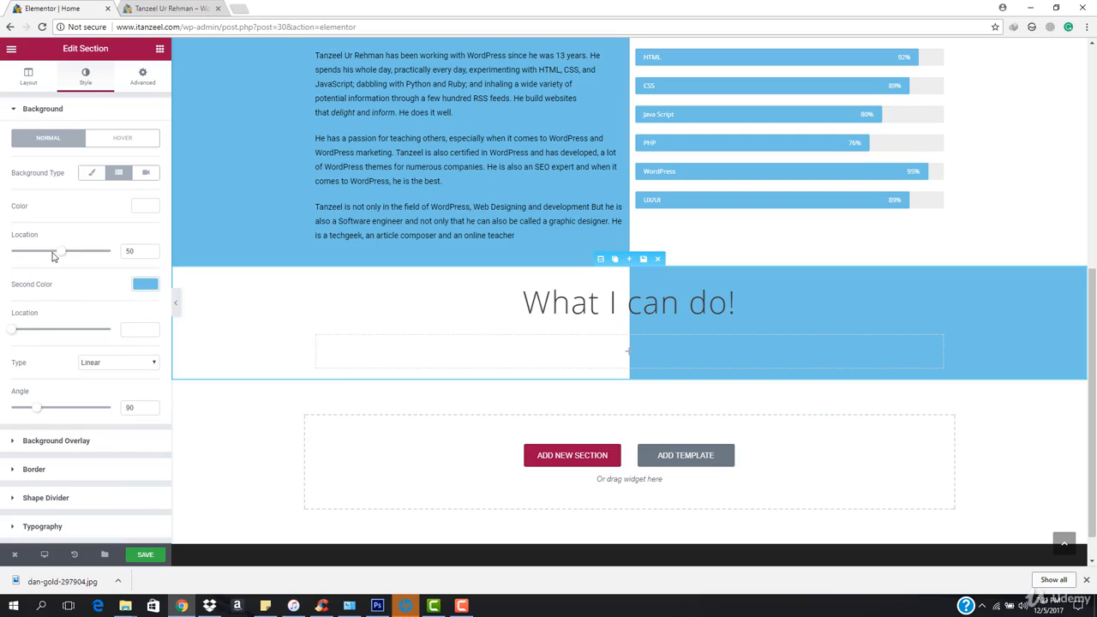
Step: Set the location of the gradient's first color to 30
{"action": "left_click_drag", "start_coordinate": [63, 255], "coordinate": [47, 252]}
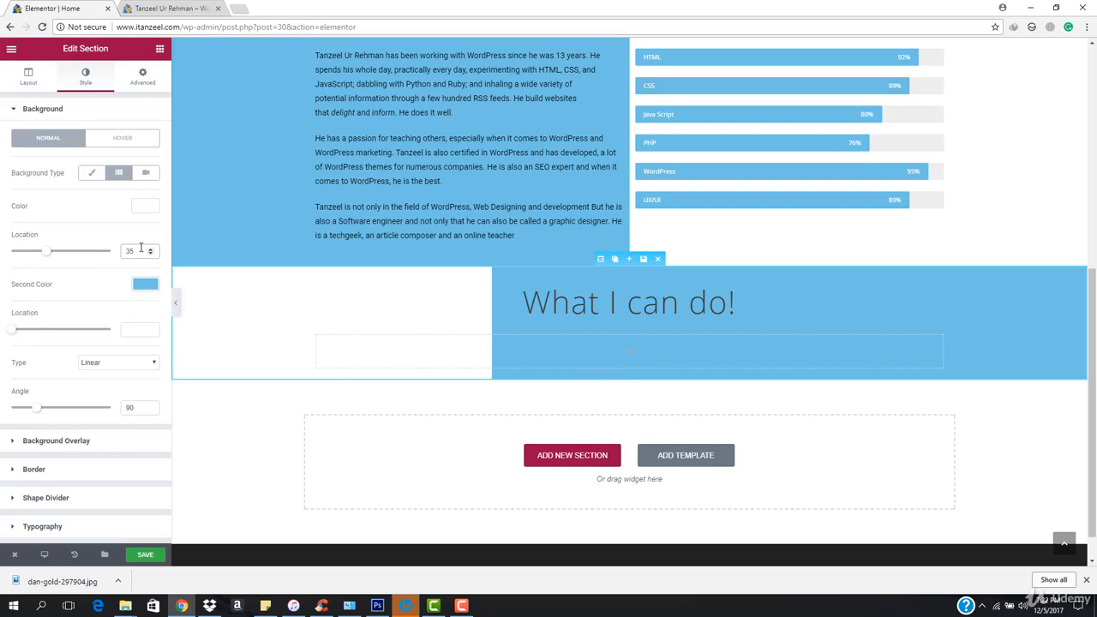
{"action": "key", "text": "BackSpace"}
{"action": "type", "text": "0"}
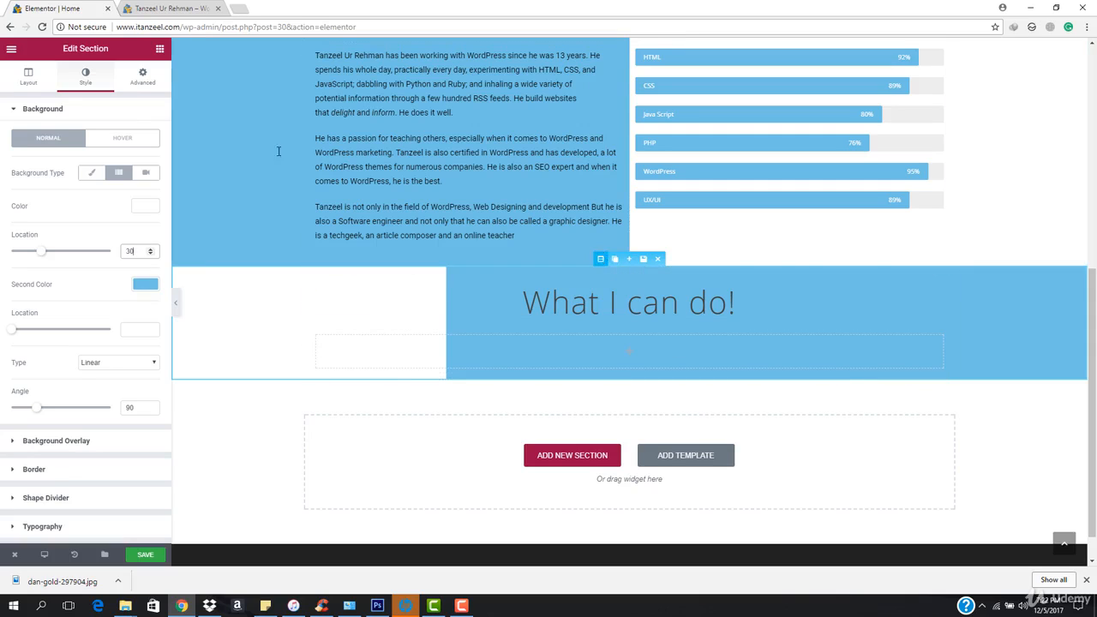
Step: Enable Stretch Section for the What I can do! section and set its content width to Full Width
{"action": "left_click", "coordinate": [33, 78]}
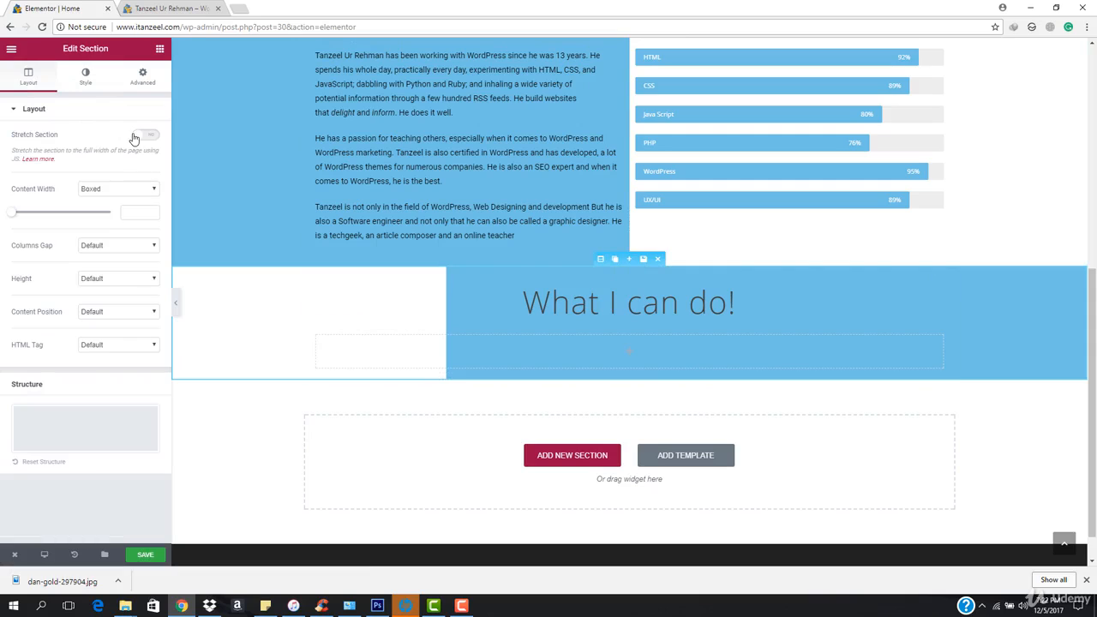
{"action": "left_click", "coordinate": [142, 138]}
{"action": "left_click", "coordinate": [125, 190]}
{"action": "left_click", "coordinate": [127, 211]}
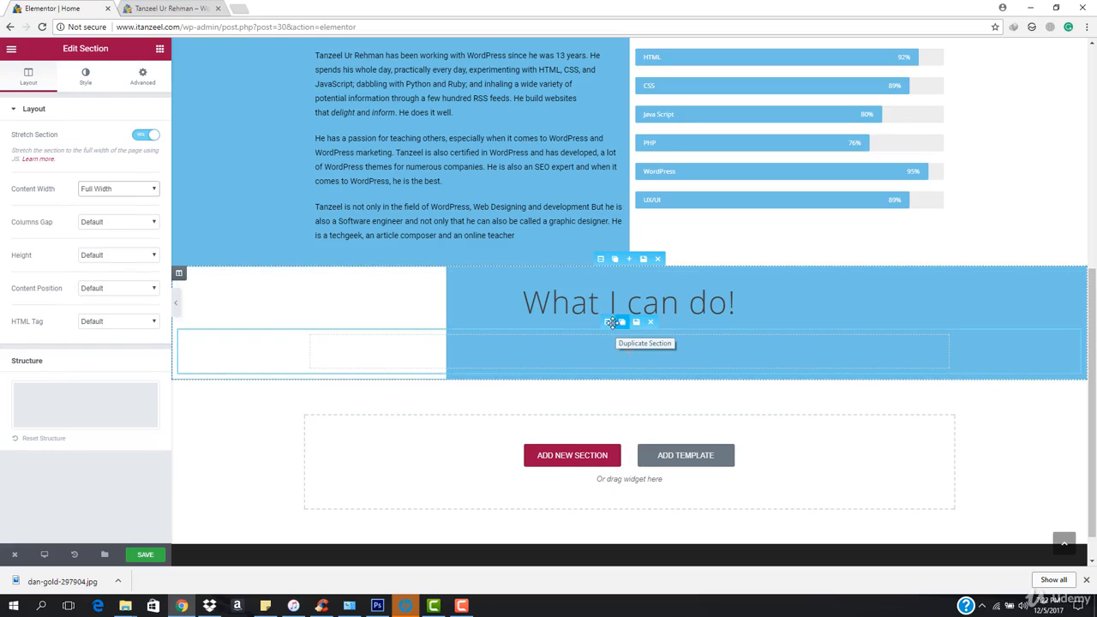
Step: Set the content width of the inner section under the What I can do! heading to Full Width
{"action": "left_click", "coordinate": [609, 322]}
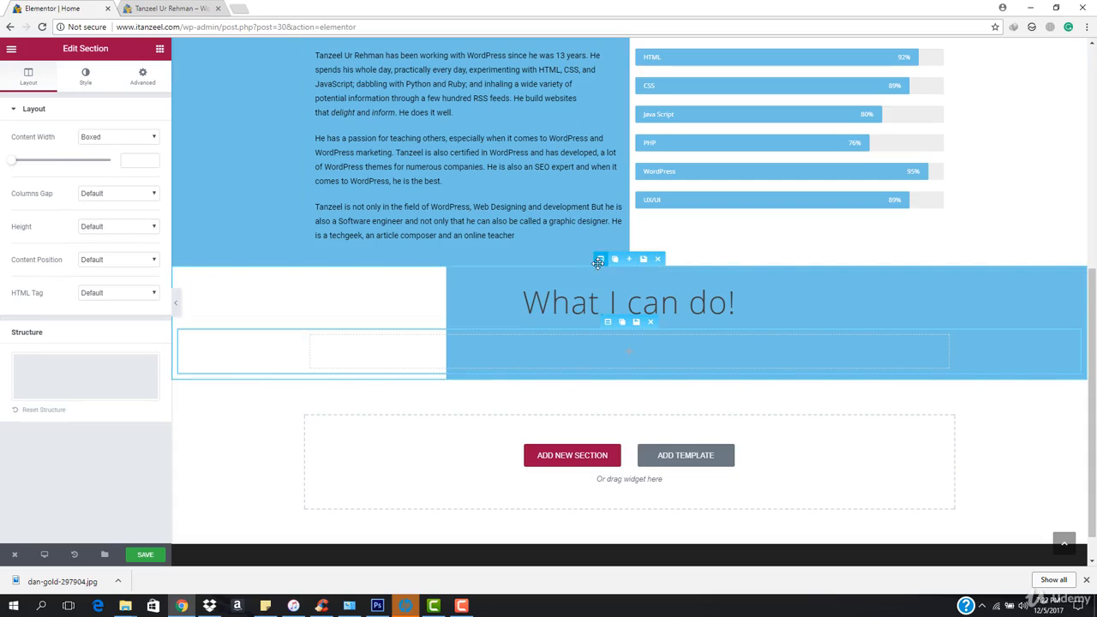
{"action": "left_click", "coordinate": [123, 142]}
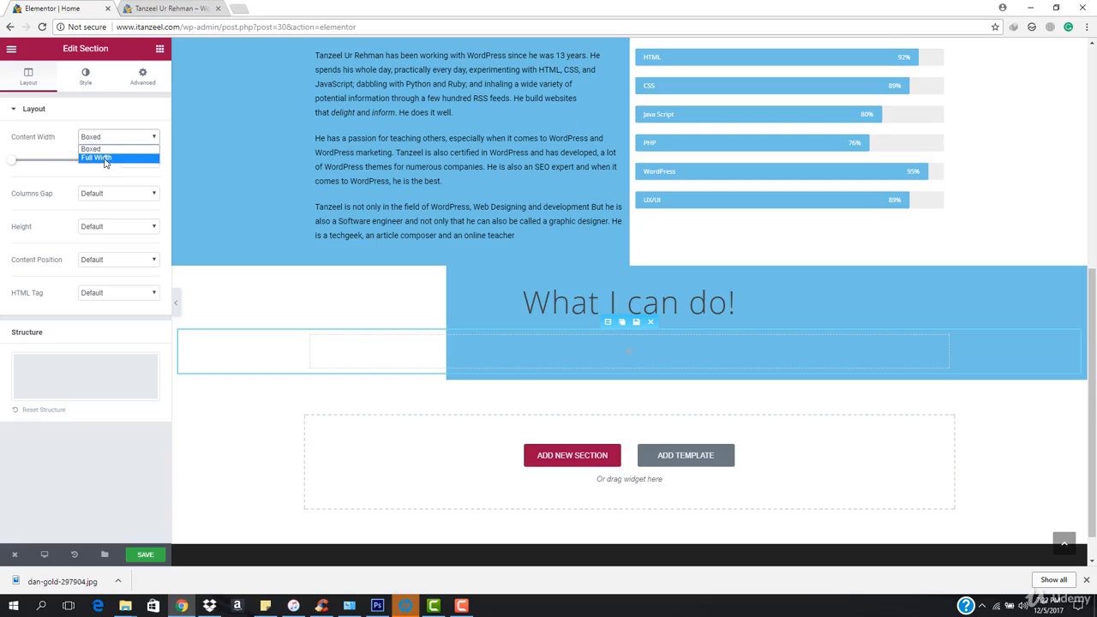
{"action": "left_click", "coordinate": [102, 158]}
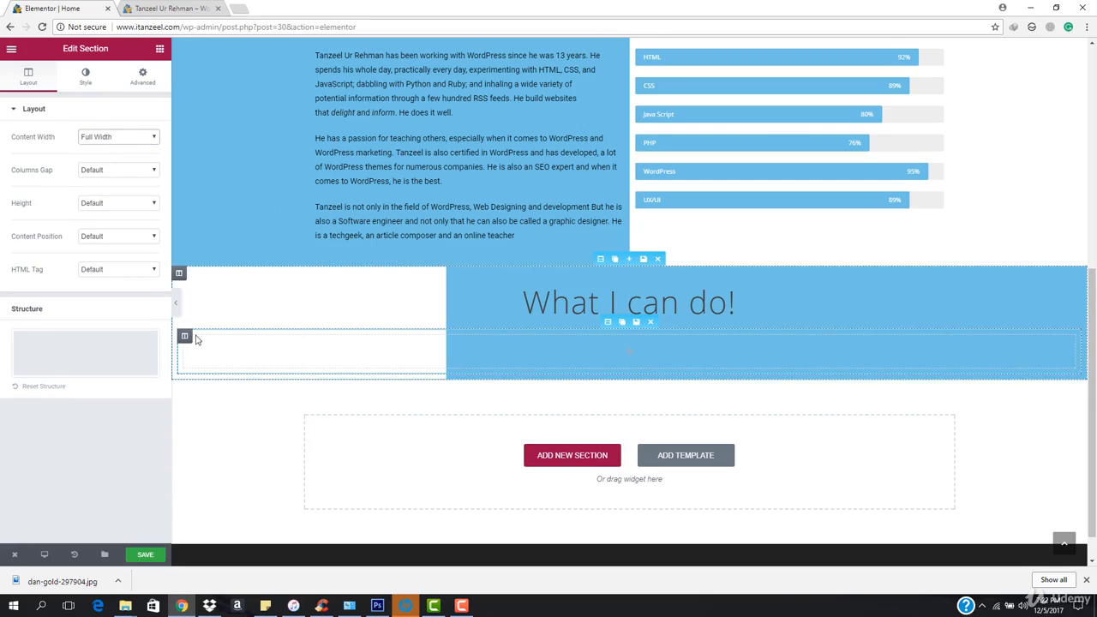
Step: Add a second column to the inner section and narrow the left column to about 29.9%, ending at the color boundary
{"action": "mouse_move", "coordinate": [187, 336]}
{"action": "left_click", "coordinate": [198, 338]}
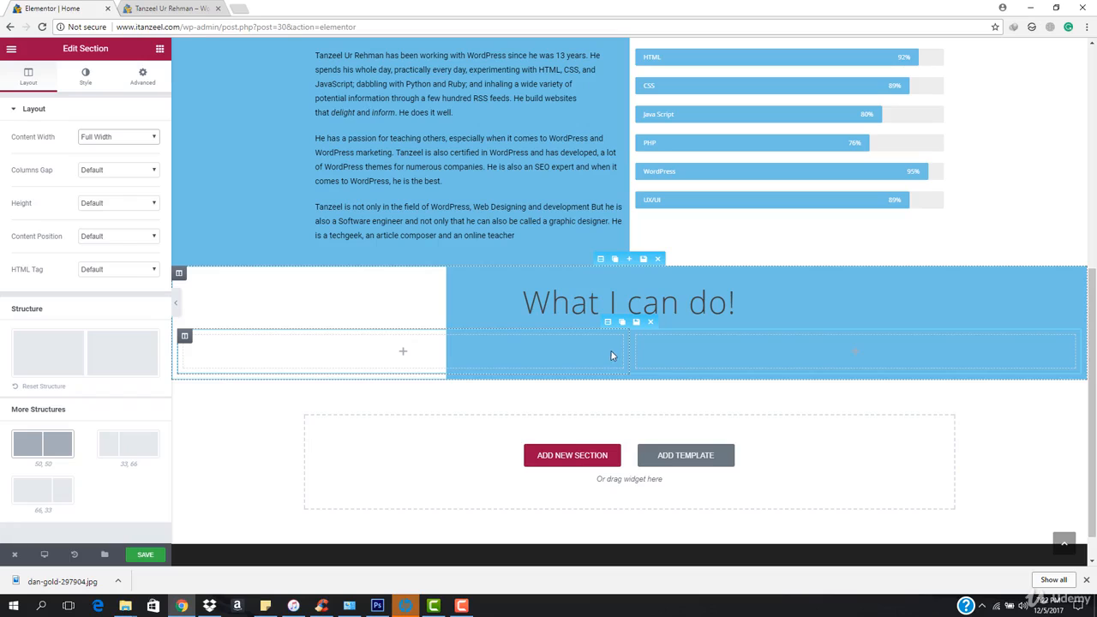
{"action": "left_click_drag", "start_coordinate": [621, 350], "coordinate": [447, 344]}
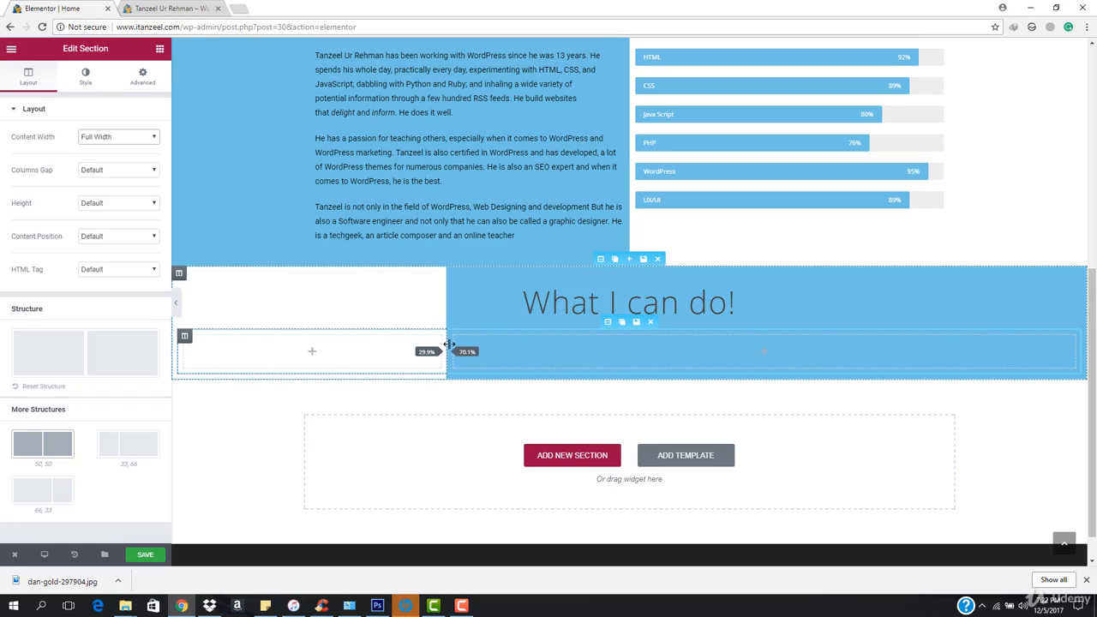
{"action": "left_click_drag", "start_coordinate": [449, 345], "coordinate": [449, 344]}
{"action": "left_click_drag", "start_coordinate": [449, 345], "coordinate": [449, 344]}
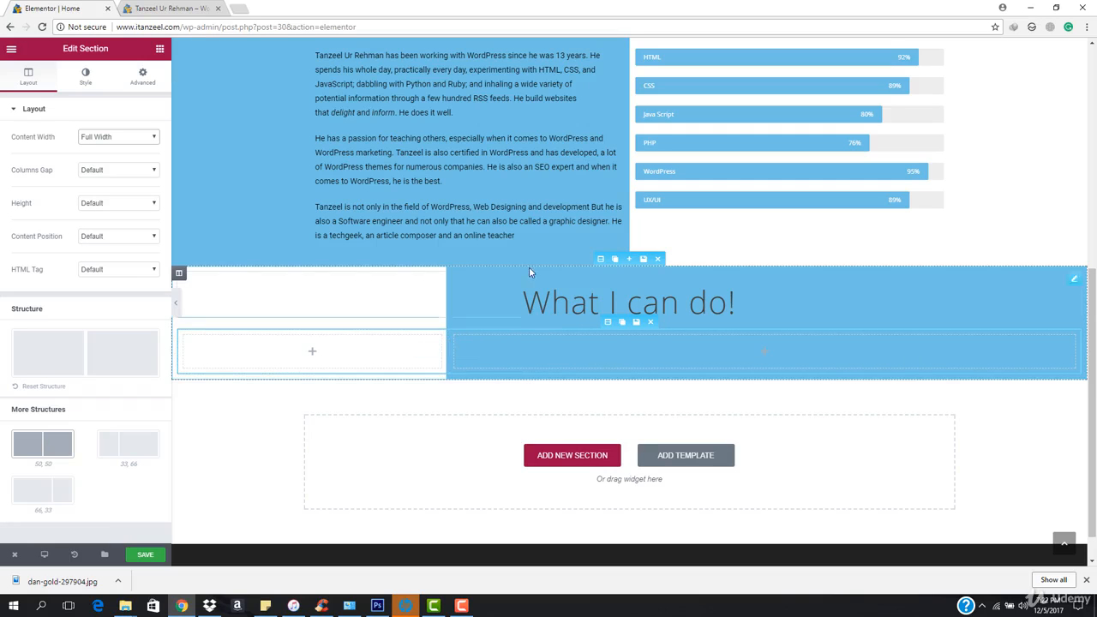
{"action": "scroll", "coordinate": [659, 294], "scroll_direction": "up", "scroll_amount": 5}
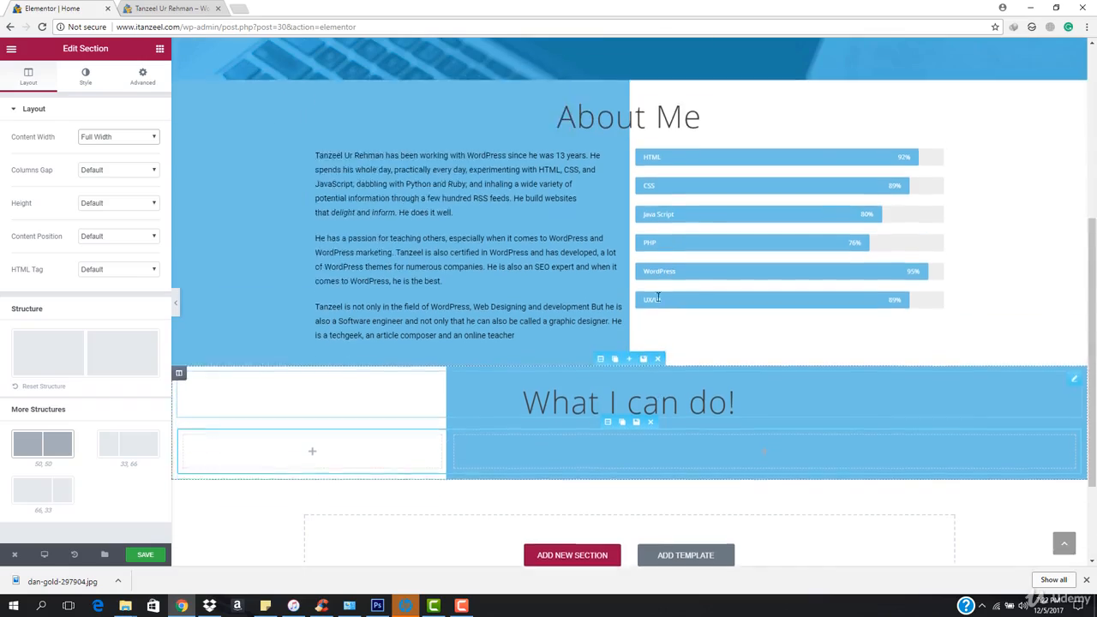
{"action": "scroll", "coordinate": [658, 296], "scroll_direction": "down", "scroll_amount": 2}
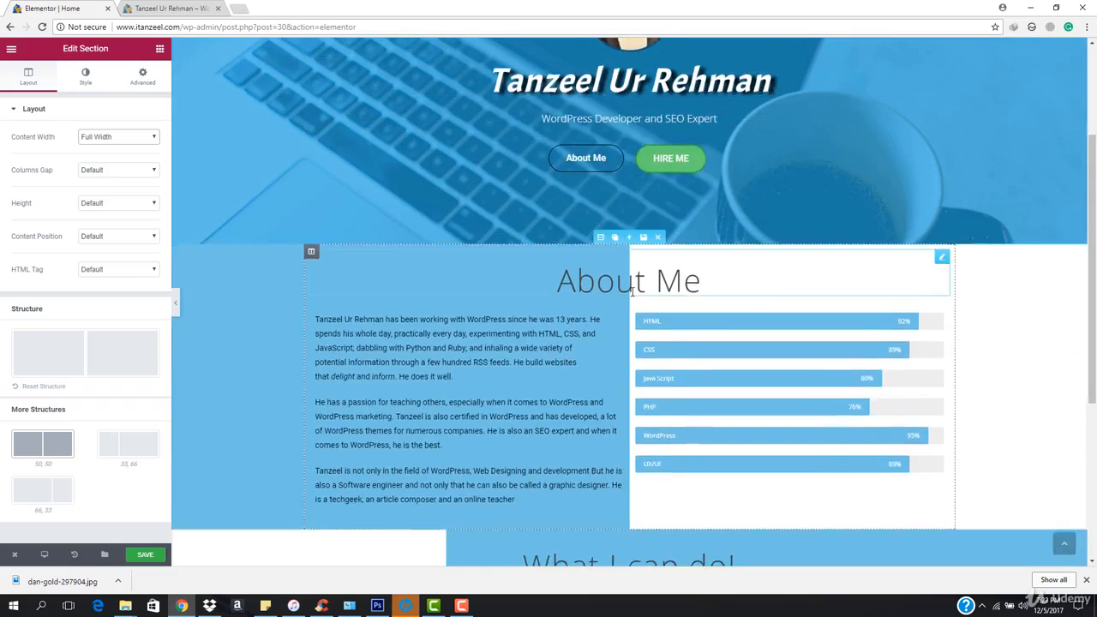
{"action": "scroll", "coordinate": [643, 283], "scroll_direction": "up", "scroll_amount": 2}
{"action": "scroll", "coordinate": [627, 270], "scroll_direction": "down", "scroll_amount": 3}
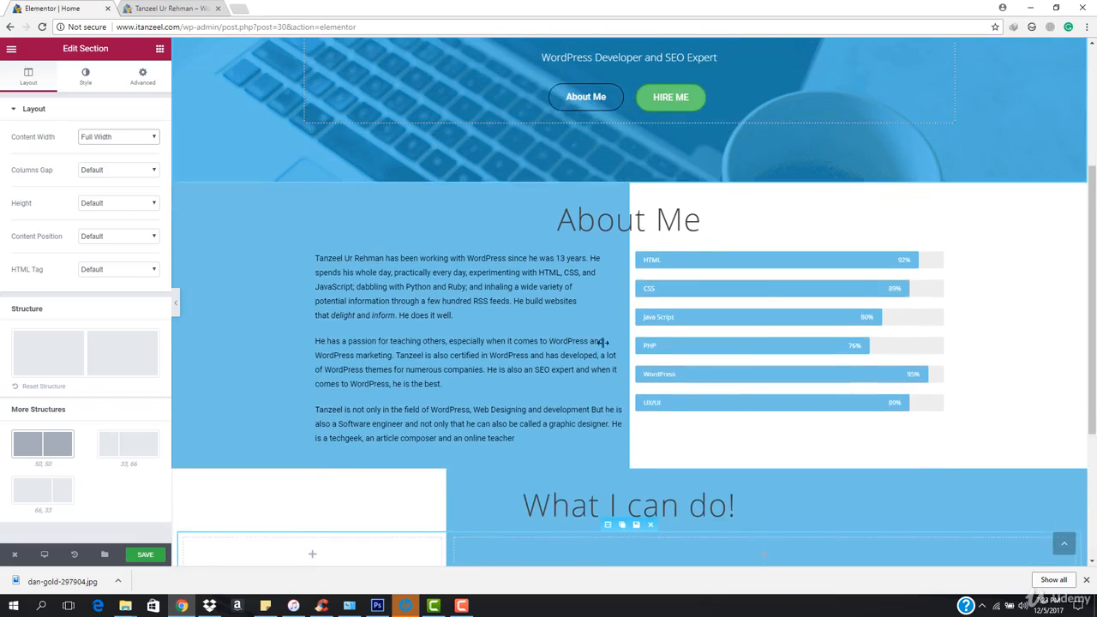
Step: Open the Pixabay website in a new browser tab
{"action": "scroll", "coordinate": [549, 410], "scroll_direction": "down", "scroll_amount": 1}
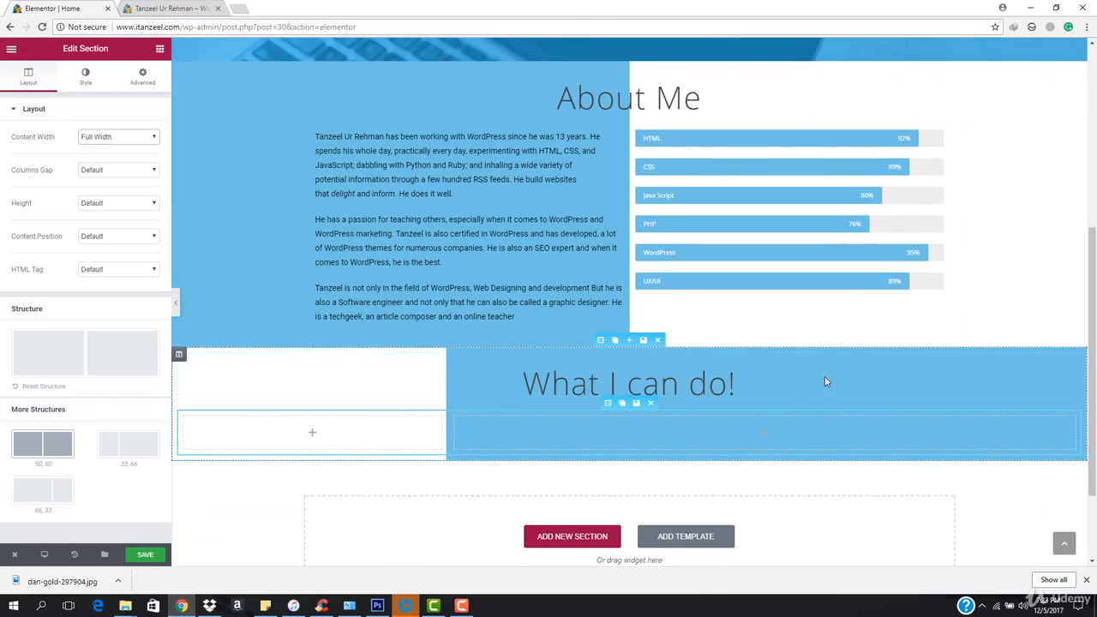
{"action": "scroll", "coordinate": [822, 377], "scroll_direction": "down", "scroll_amount": 2}
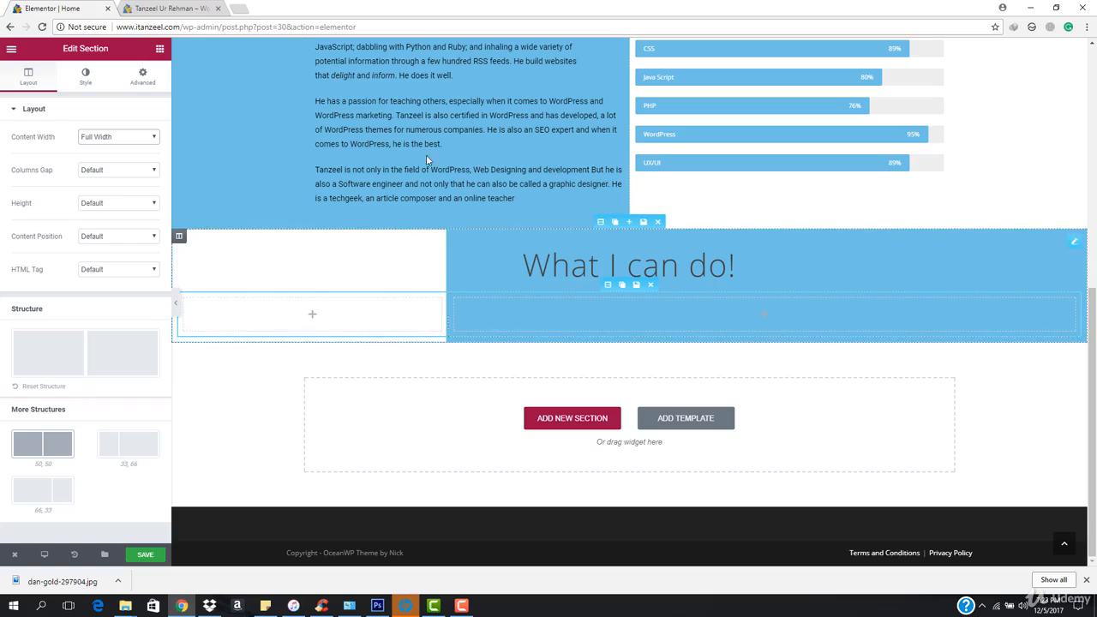
{"action": "left_click", "coordinate": [247, 10]}
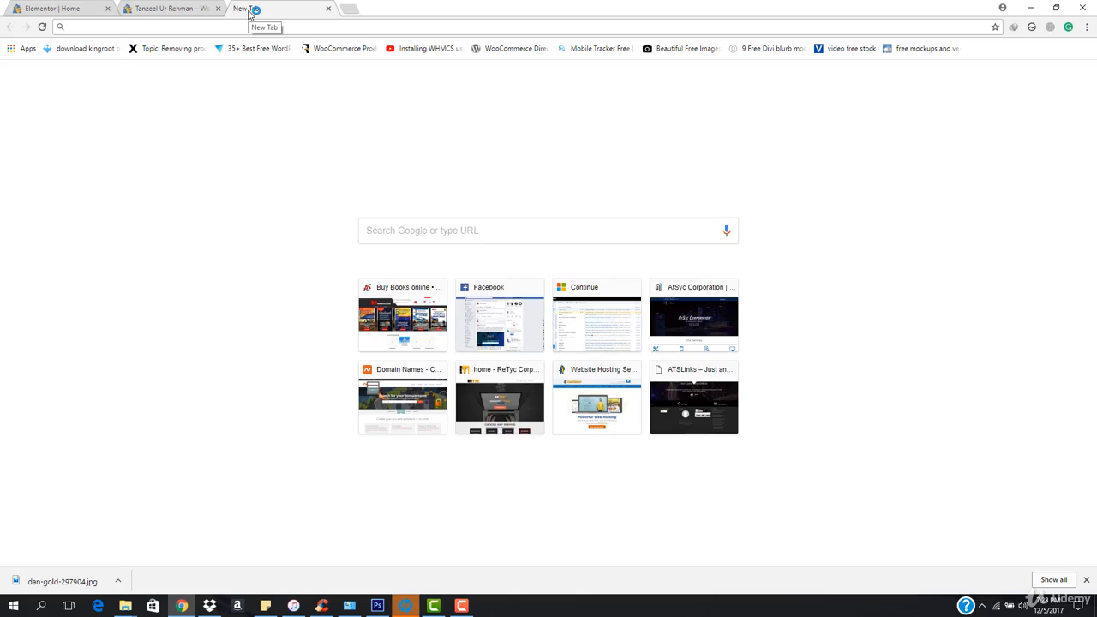
{"action": "type", "text": "pixabay"}
{"action": "key", "text": "Return"}
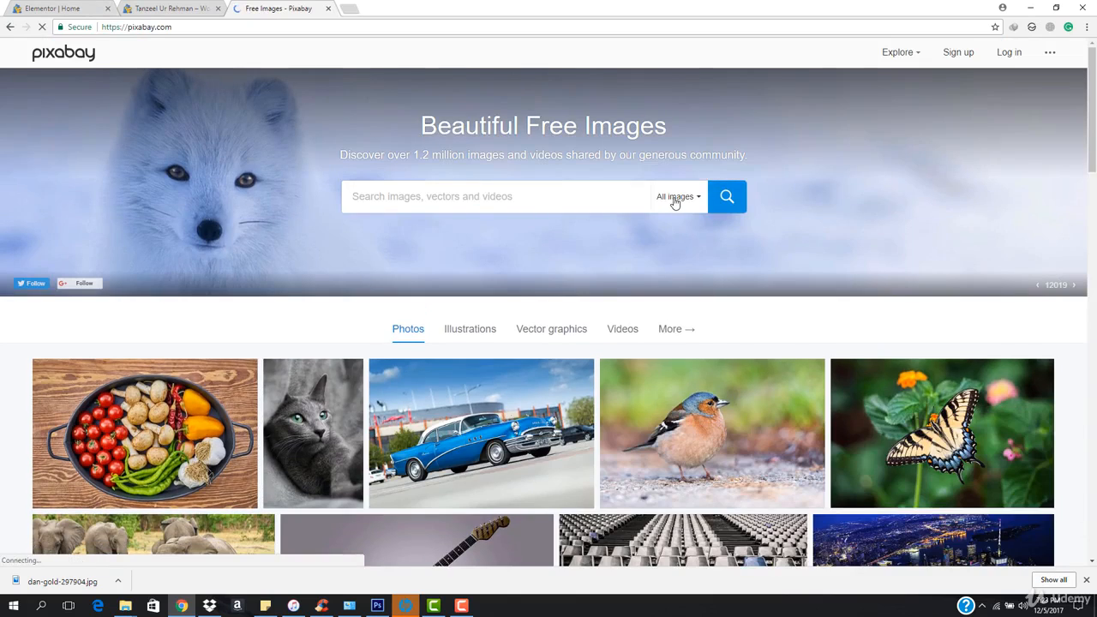
Step: Search Pixabay for transparent images matching "business man"
{"action": "left_click", "coordinate": [675, 198]}
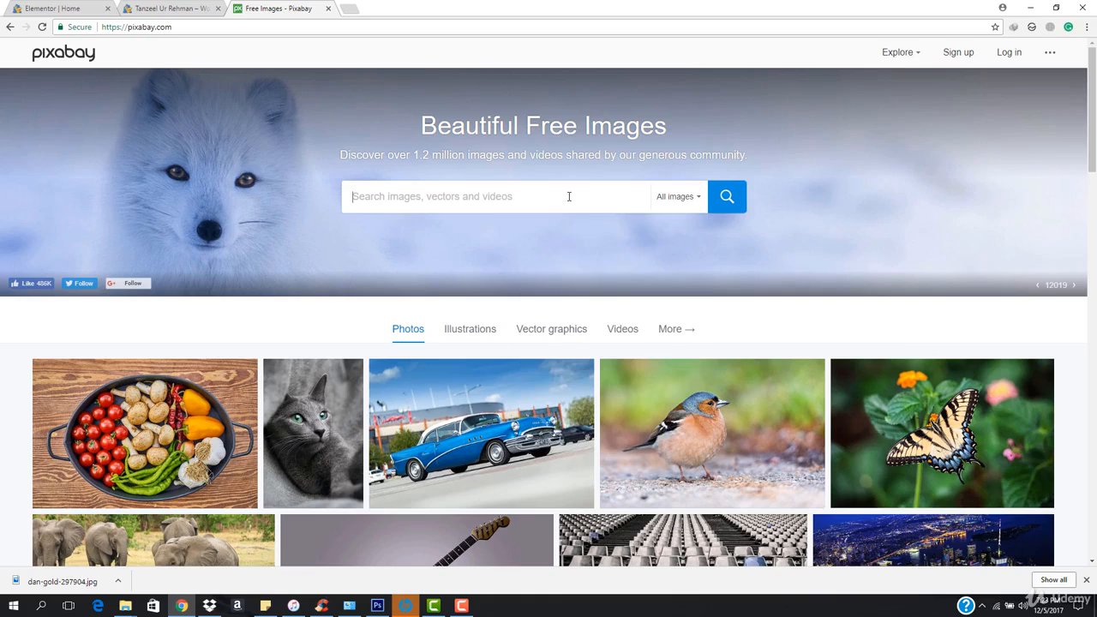
{"action": "type", "text": "b"}
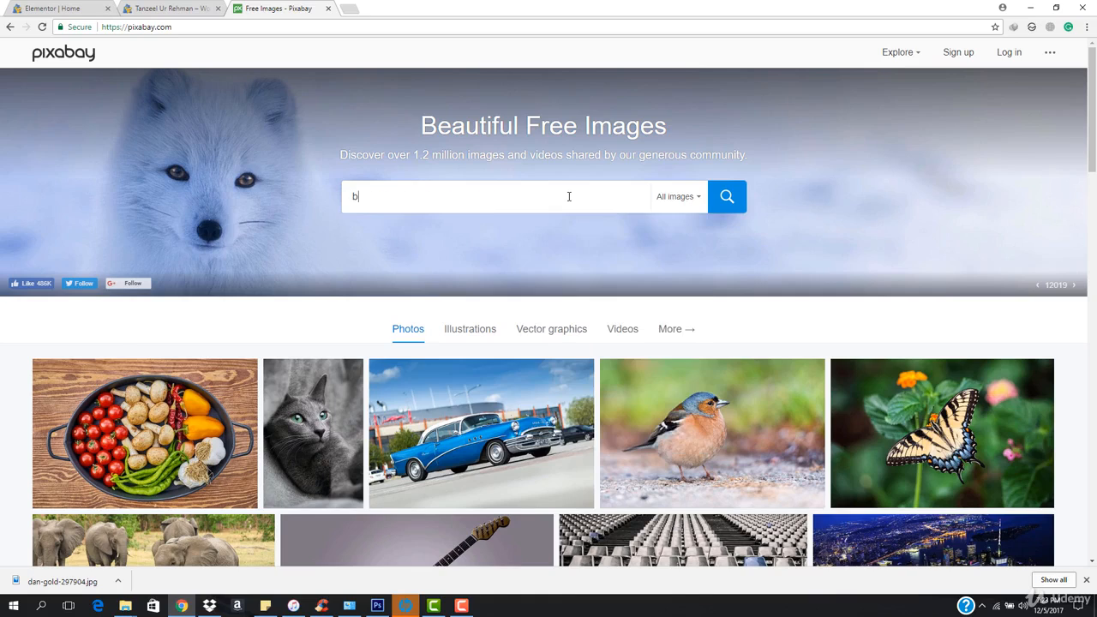
{"action": "type", "text": "usiness"}
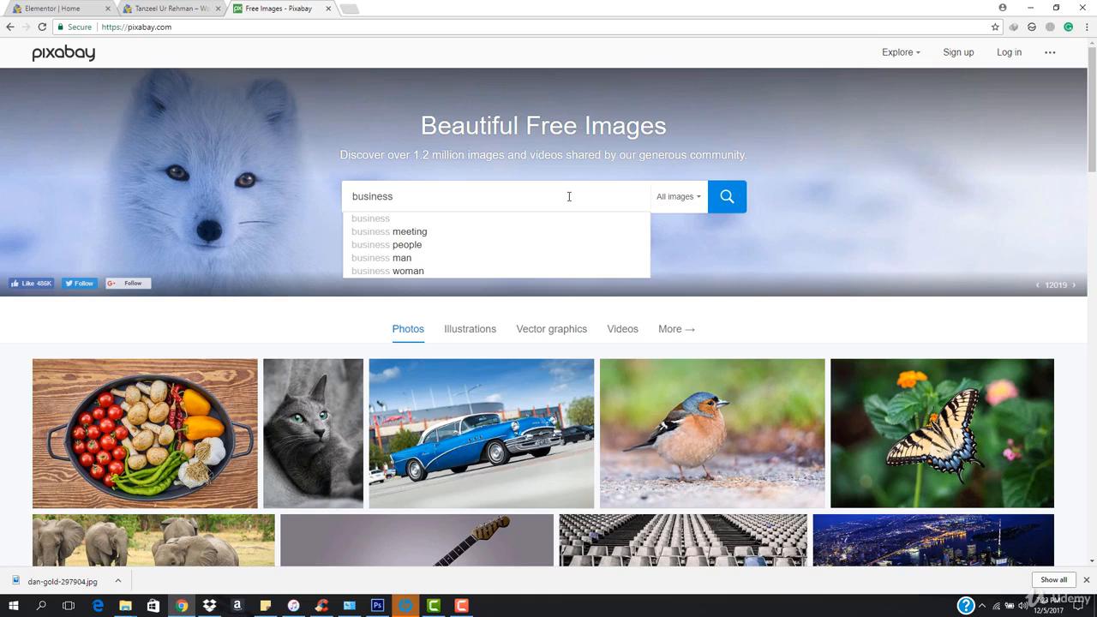
{"action": "type", "text": " man"}
{"action": "key", "text": "Return"}
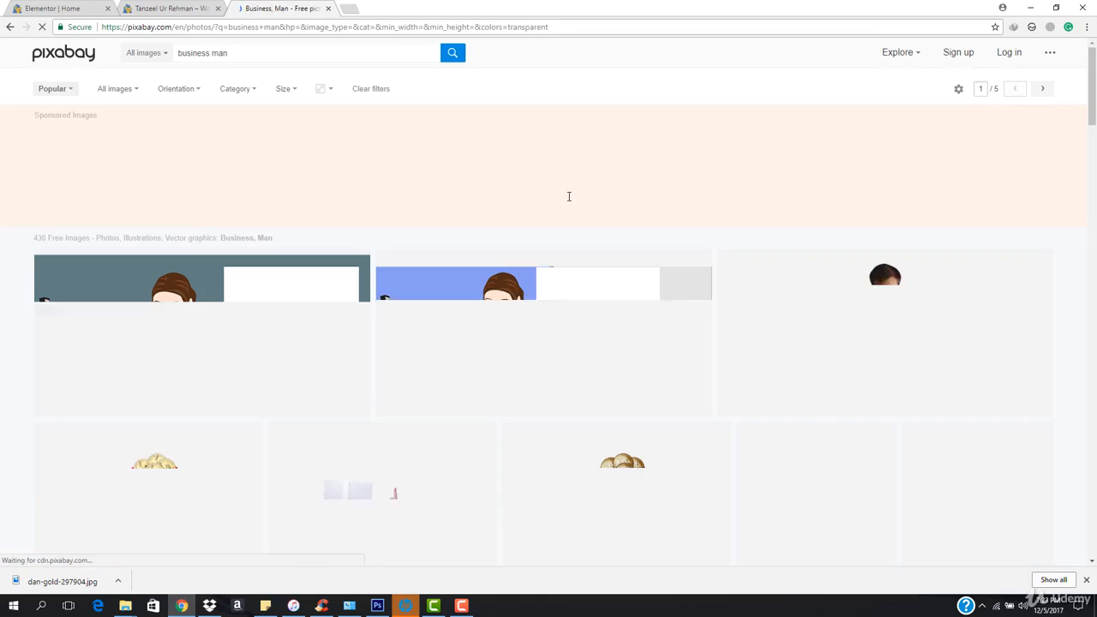
Step: Browse the business man results for a figure that suits the narrow column of the What I can do! section
{"action": "scroll", "coordinate": [323, 271], "scroll_direction": "down", "scroll_amount": 2}
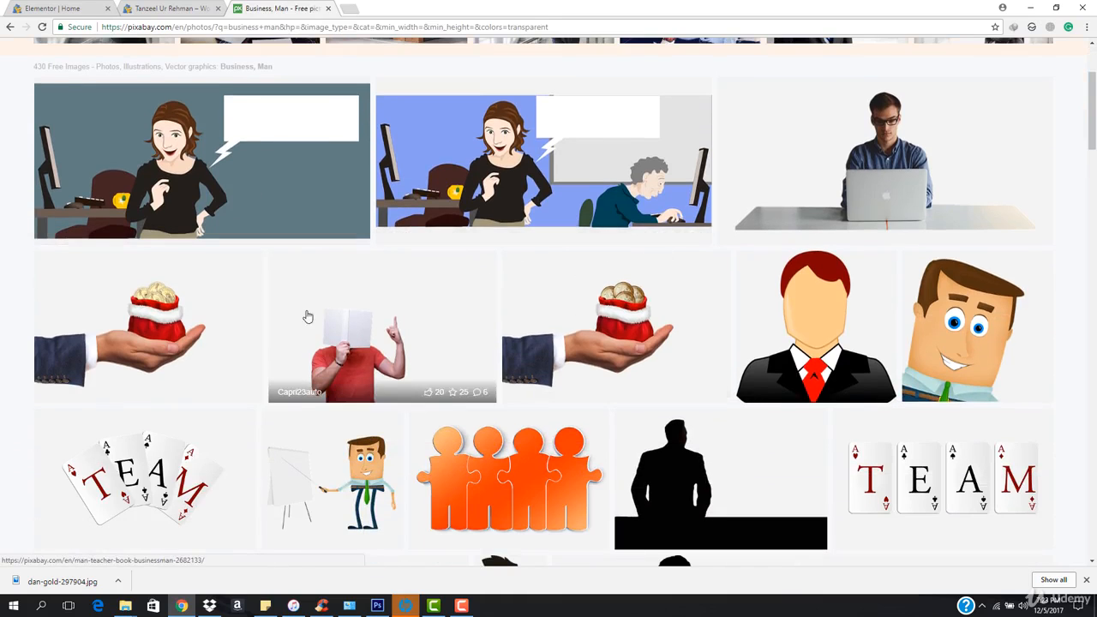
{"action": "scroll", "coordinate": [295, 314], "scroll_direction": "down", "scroll_amount": 1}
{"action": "scroll", "coordinate": [295, 314], "scroll_direction": "down", "scroll_amount": 1}
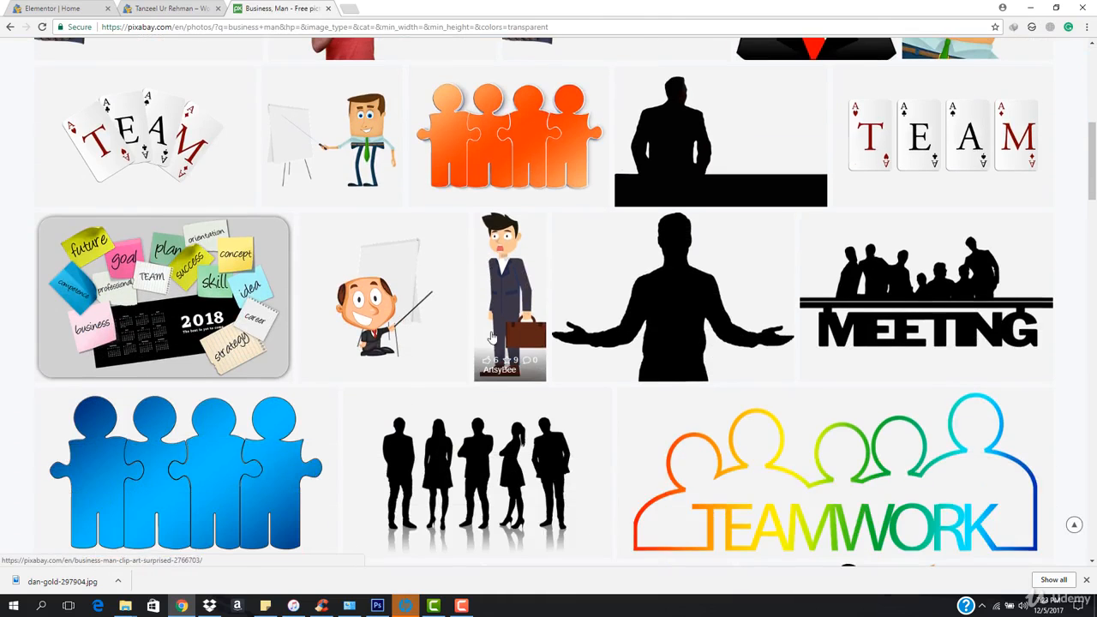
{"action": "scroll", "coordinate": [394, 356], "scroll_direction": "down", "scroll_amount": 1}
{"action": "scroll", "coordinate": [343, 334], "scroll_direction": "down", "scroll_amount": 3}
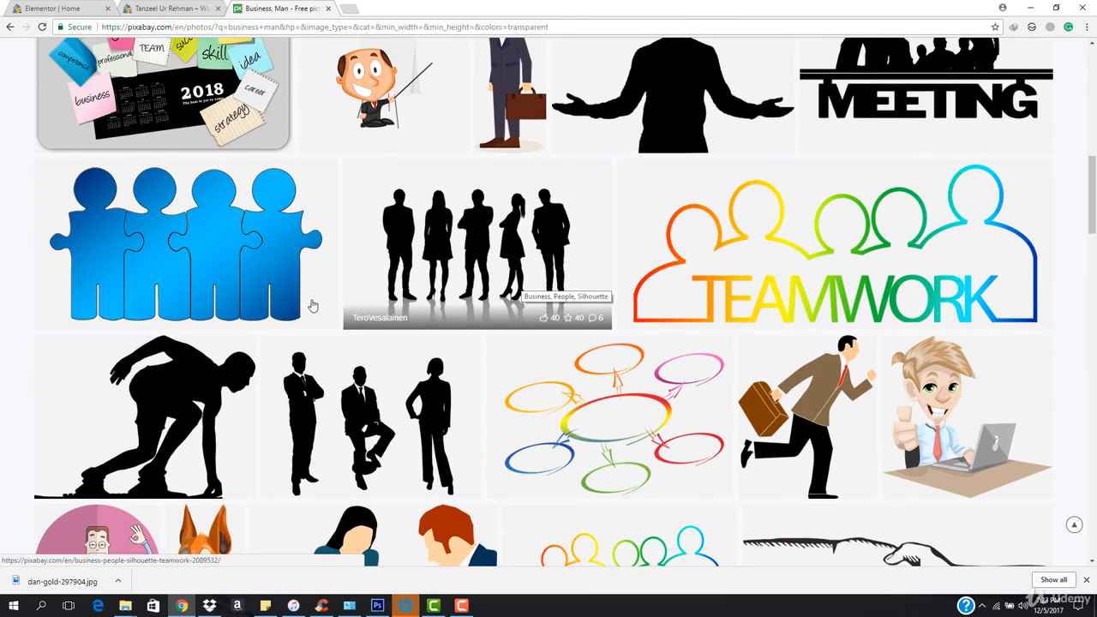
{"action": "scroll", "coordinate": [311, 304], "scroll_direction": "down", "scroll_amount": 2}
{"action": "scroll", "coordinate": [334, 292], "scroll_direction": "down", "scroll_amount": 3}
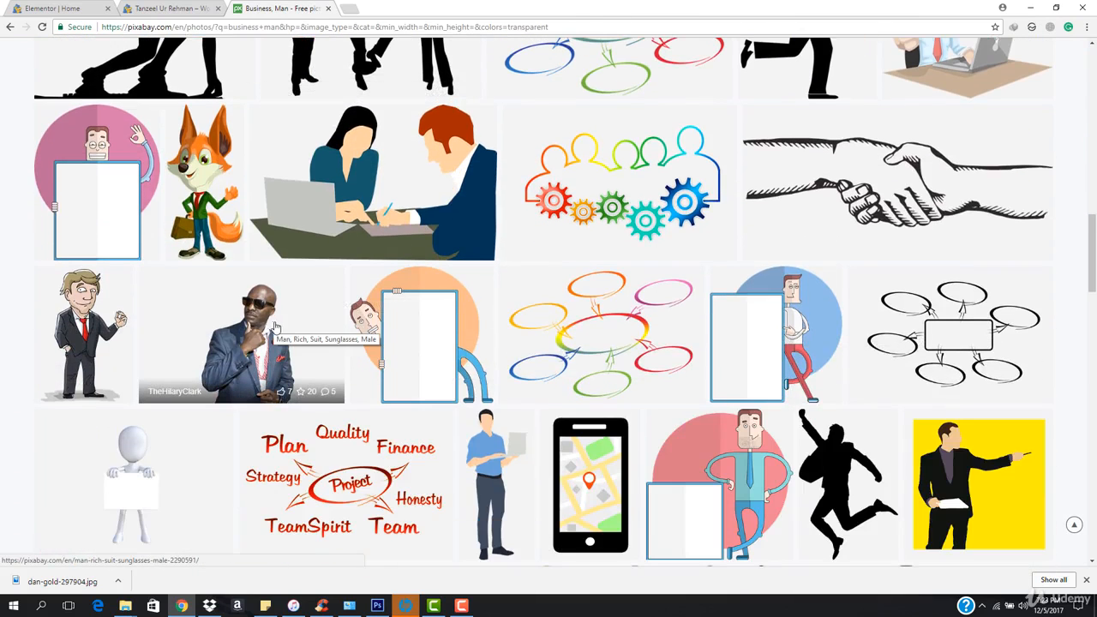
{"action": "scroll", "coordinate": [180, 329], "scroll_direction": "down", "scroll_amount": 8}
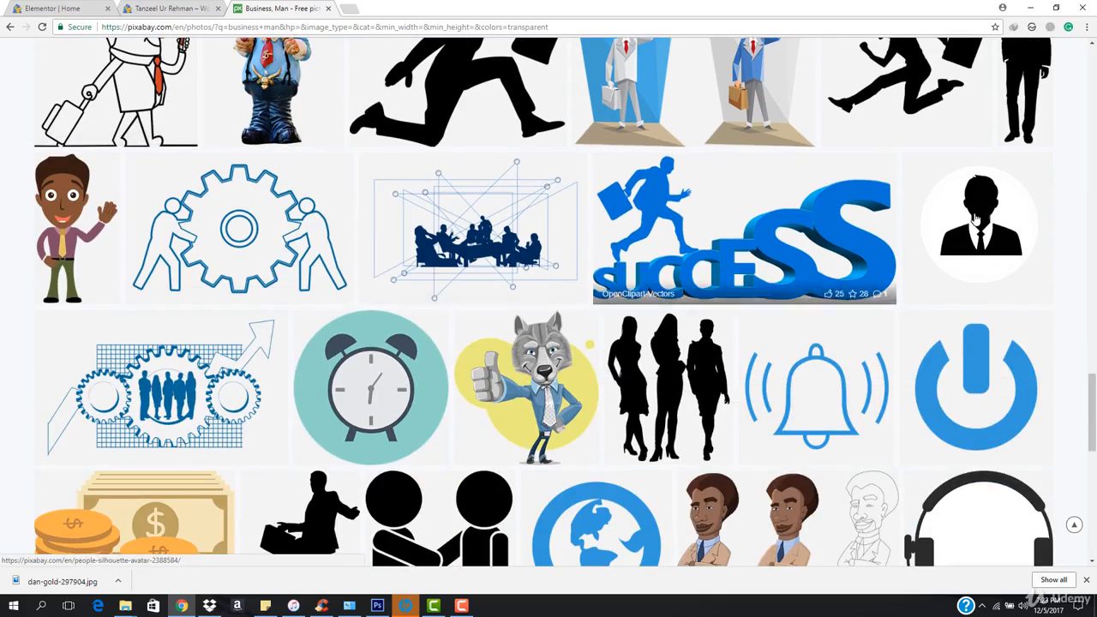
{"action": "scroll", "coordinate": [582, 293], "scroll_direction": "up", "scroll_amount": 9}
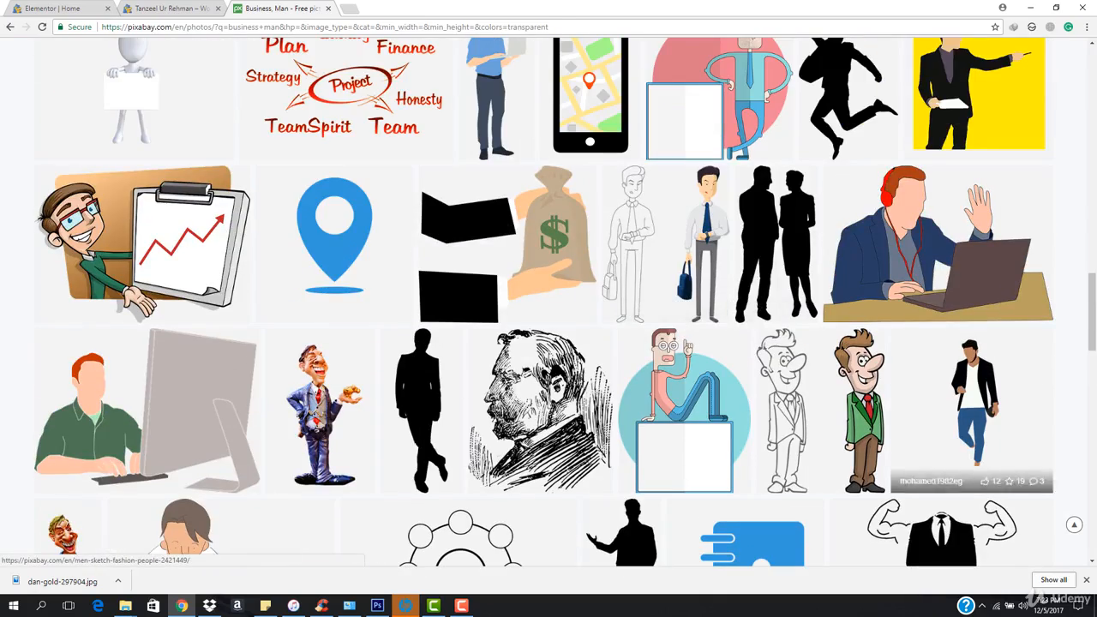
{"action": "scroll", "coordinate": [1092, 420], "scroll_direction": "down", "scroll_amount": 9}
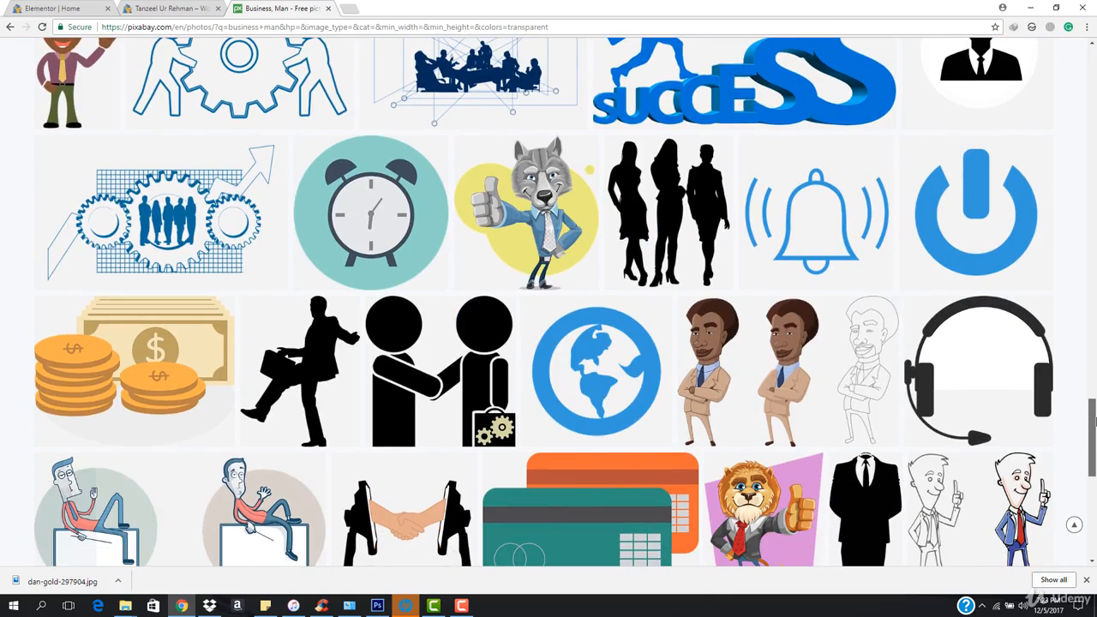
Step: Download the black silhouette of the walking businessman with a briefcase as a 508×640 PNG
{"action": "left_click", "coordinate": [314, 377]}
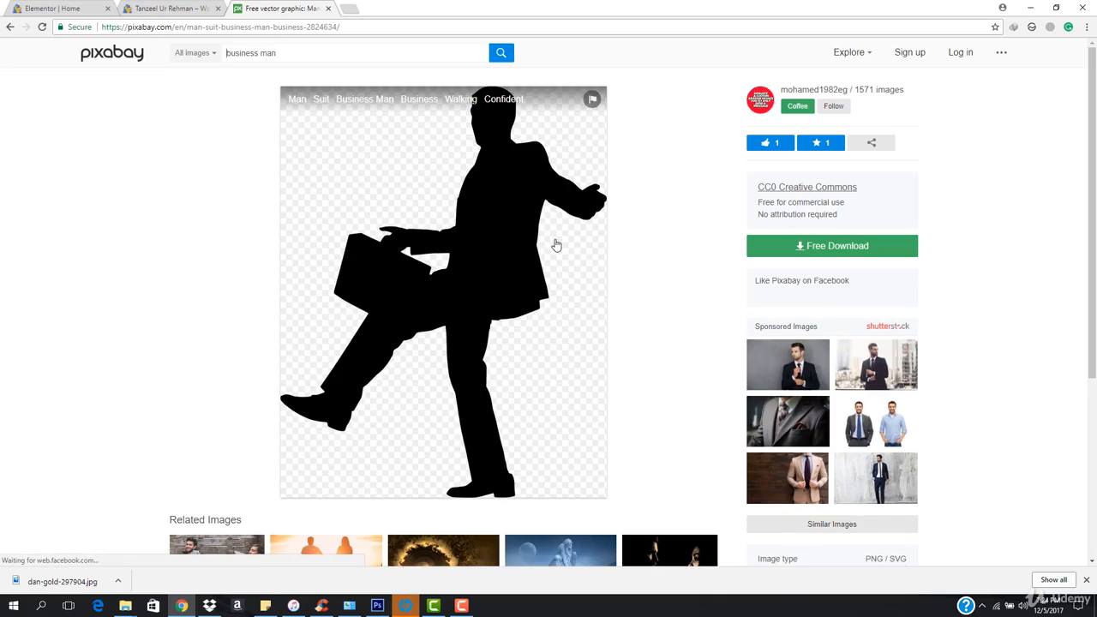
{"action": "left_click", "coordinate": [862, 248]}
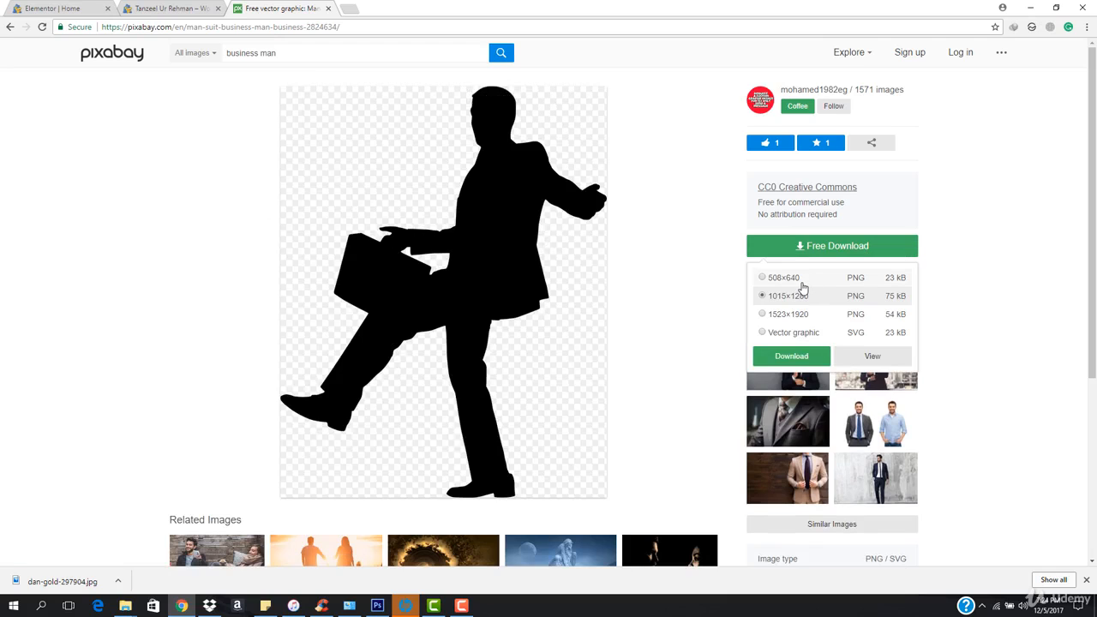
{"action": "left_click", "coordinate": [801, 283]}
{"action": "left_click", "coordinate": [788, 358]}
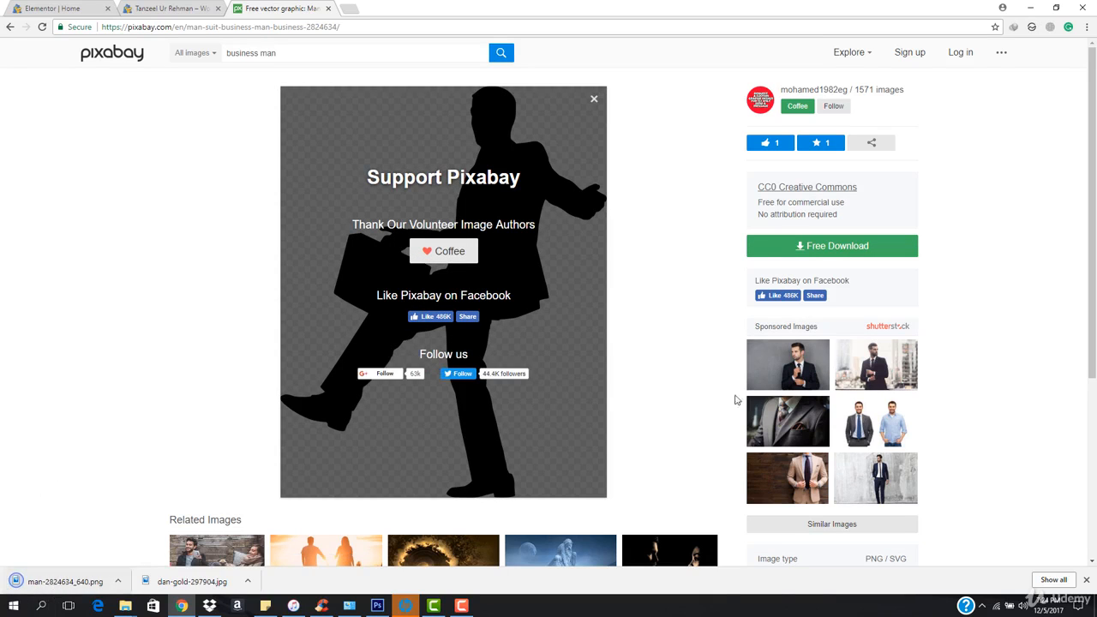
Step: Return to the Elementor page and add an Image widget to the narrow left column under the What I can do! heading
{"action": "left_click", "coordinate": [65, 7]}
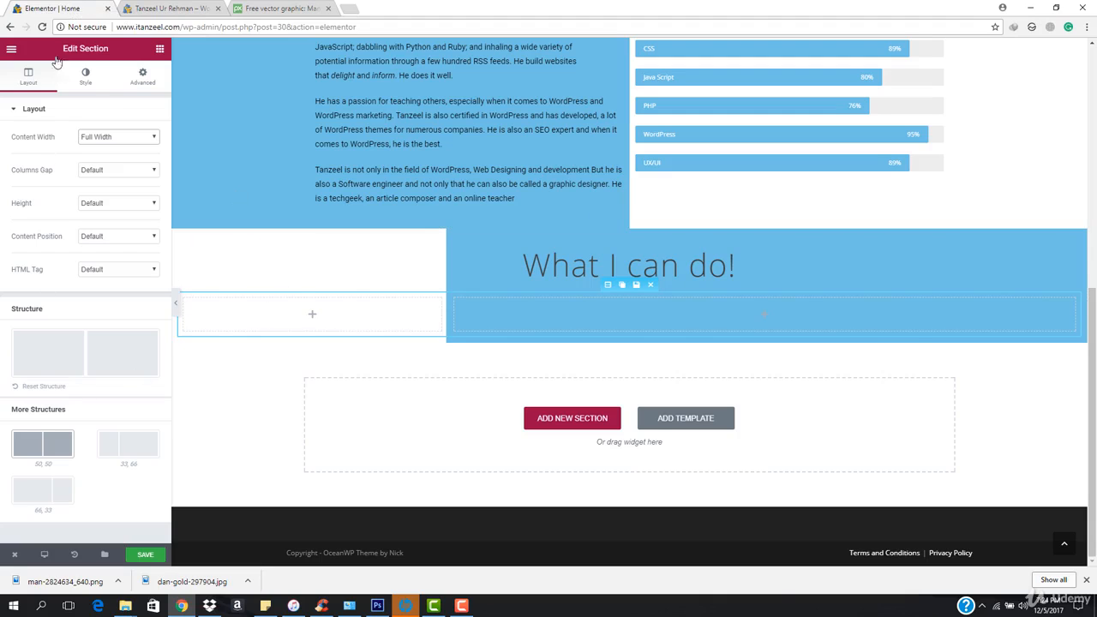
{"action": "left_click", "coordinate": [160, 49]}
{"action": "left_click_drag", "start_coordinate": [77, 194], "coordinate": [317, 313]}
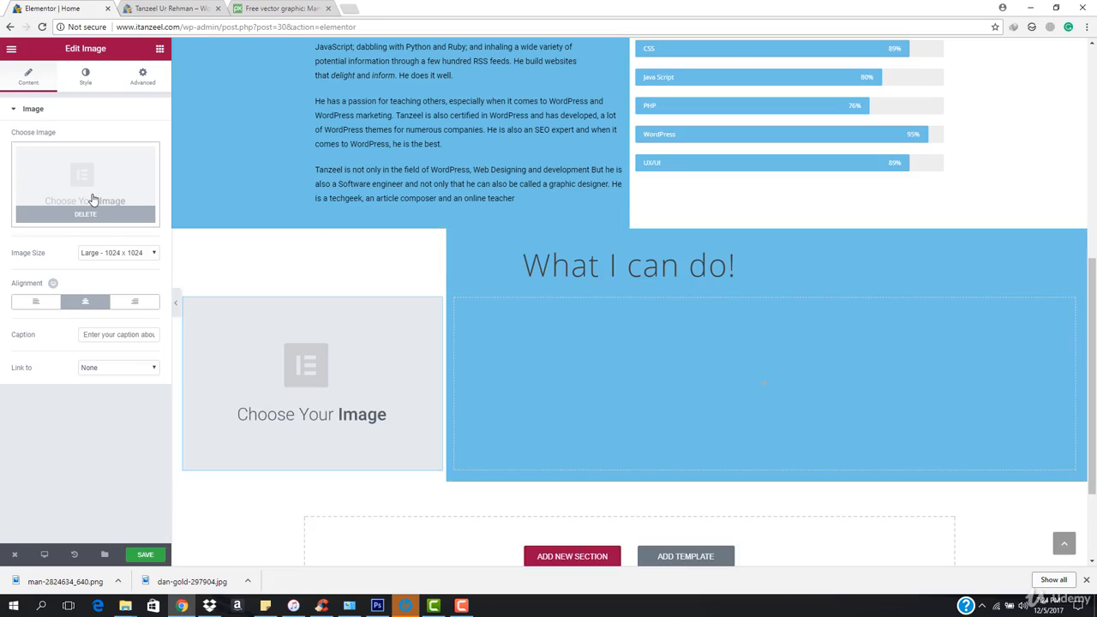
{"action": "left_click", "coordinate": [93, 199]}
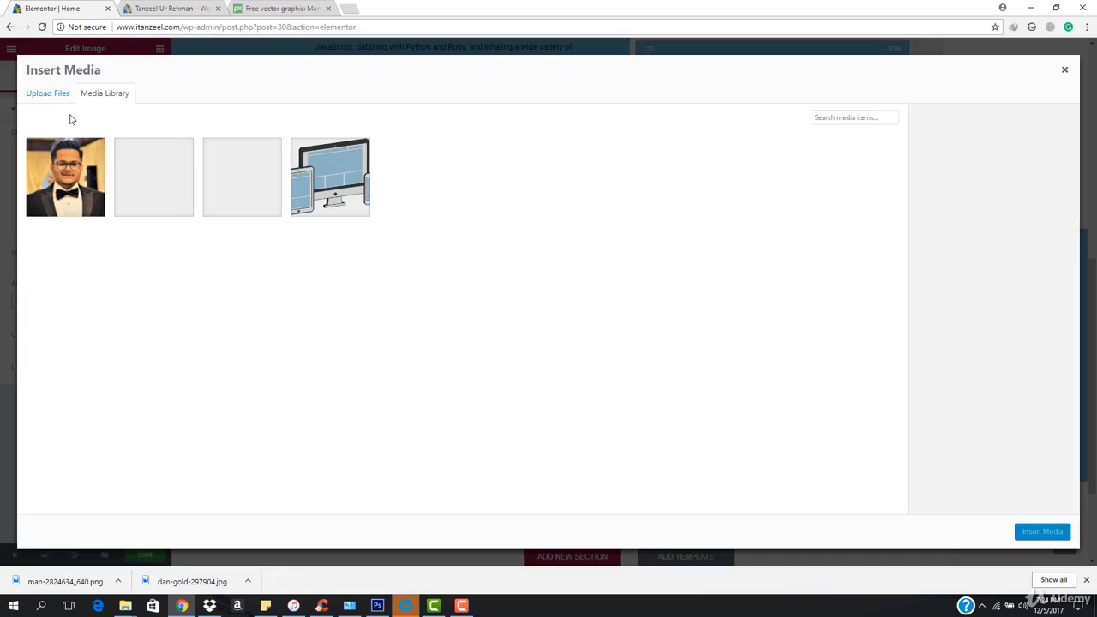
{"action": "left_click", "coordinate": [1063, 72]}
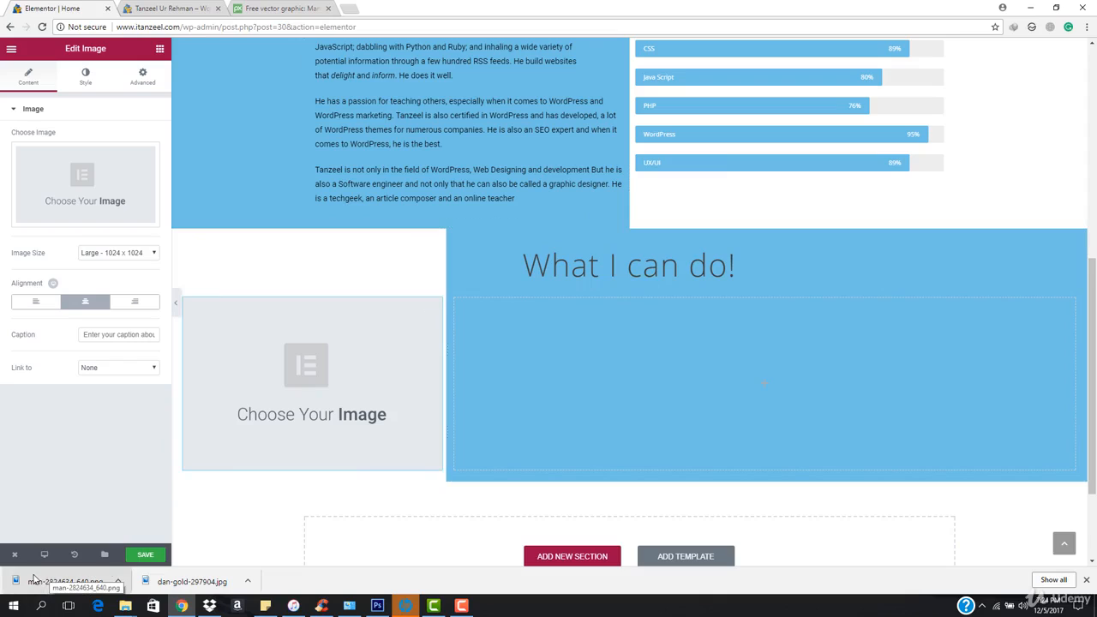
Step: Open man-2824634_640.png in Photoshop and mirror the silhouette horizontally, stretched to fill the canvas width
{"action": "left_click_drag", "start_coordinate": [35, 581], "coordinate": [221, 41]}
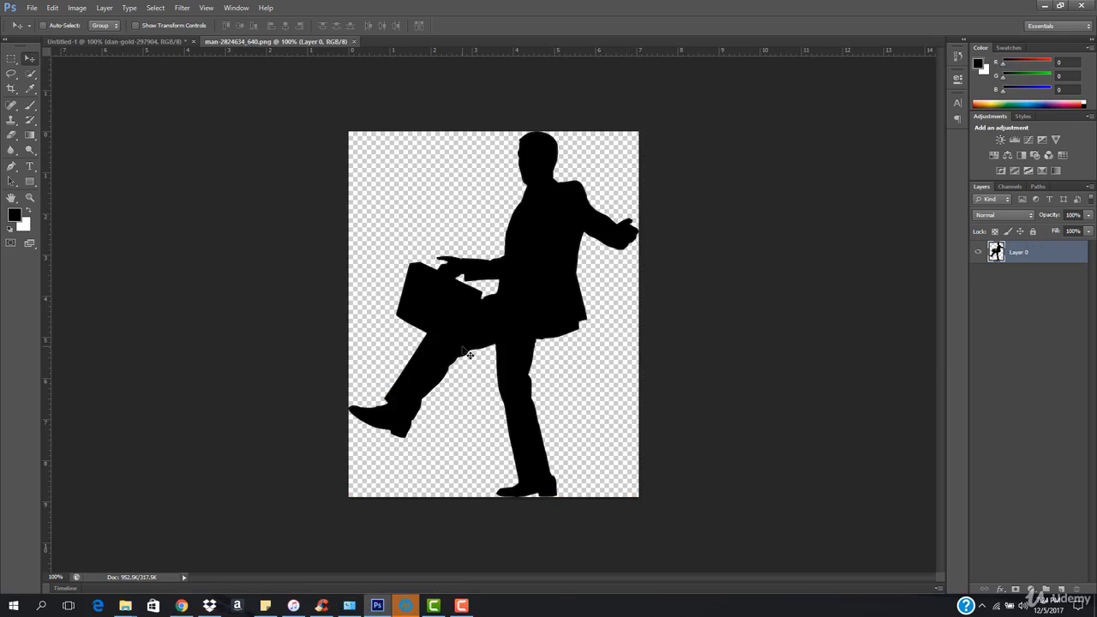
{"action": "key", "text": "ctrl+t"}
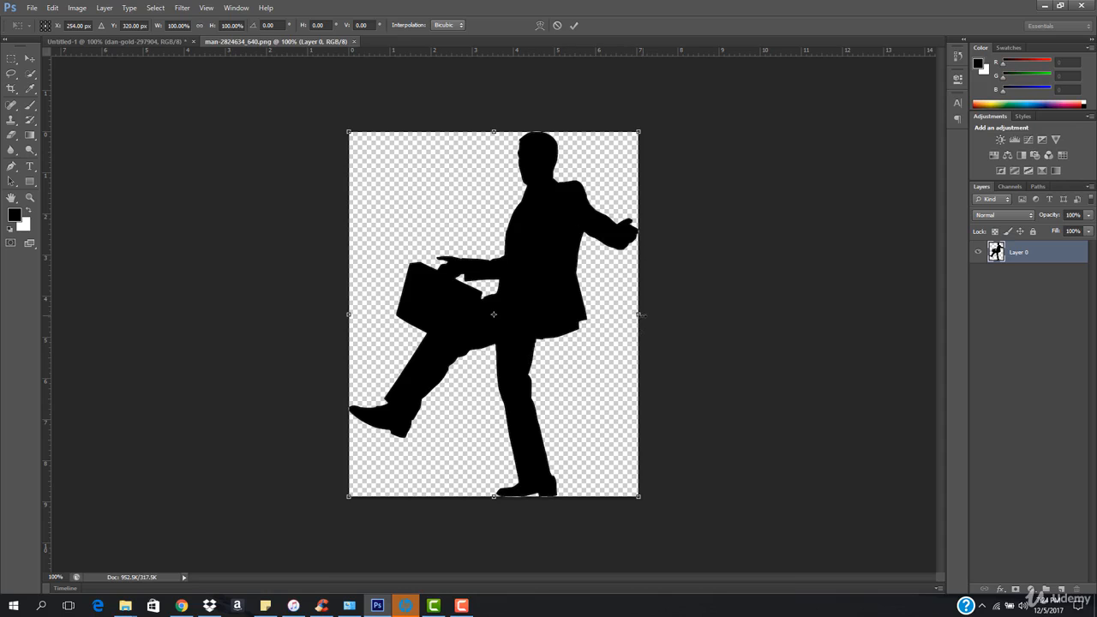
{"action": "left_click_drag", "start_coordinate": [640, 314], "coordinate": [113, 316]}
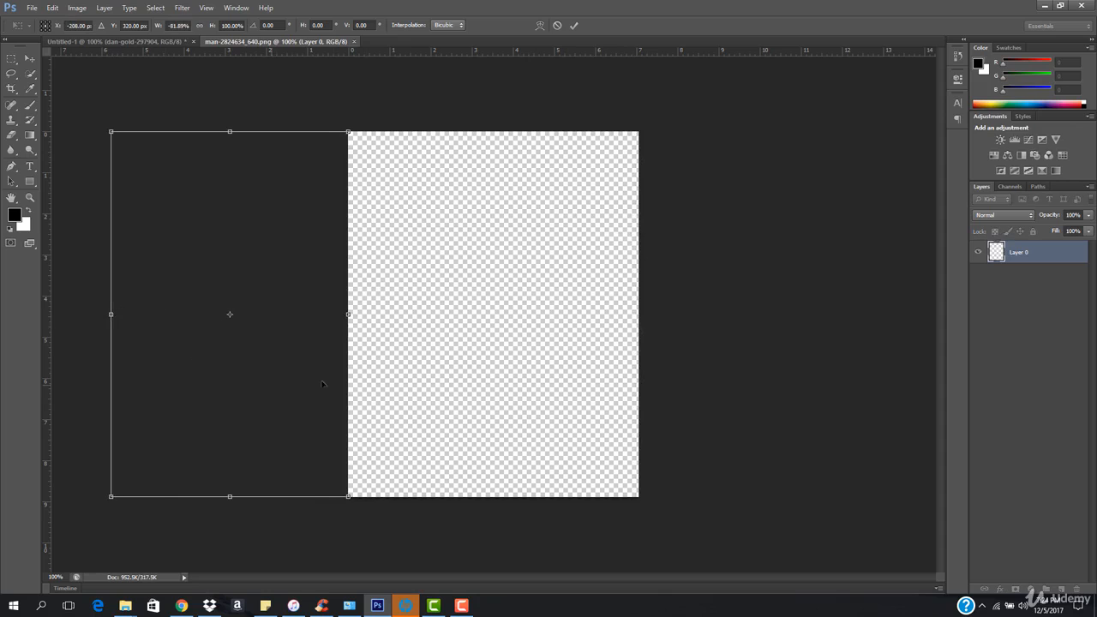
{"action": "left_click_drag", "start_coordinate": [322, 384], "coordinate": [505, 383]}
{"action": "left_click_drag", "start_coordinate": [518, 390], "coordinate": [509, 388]}
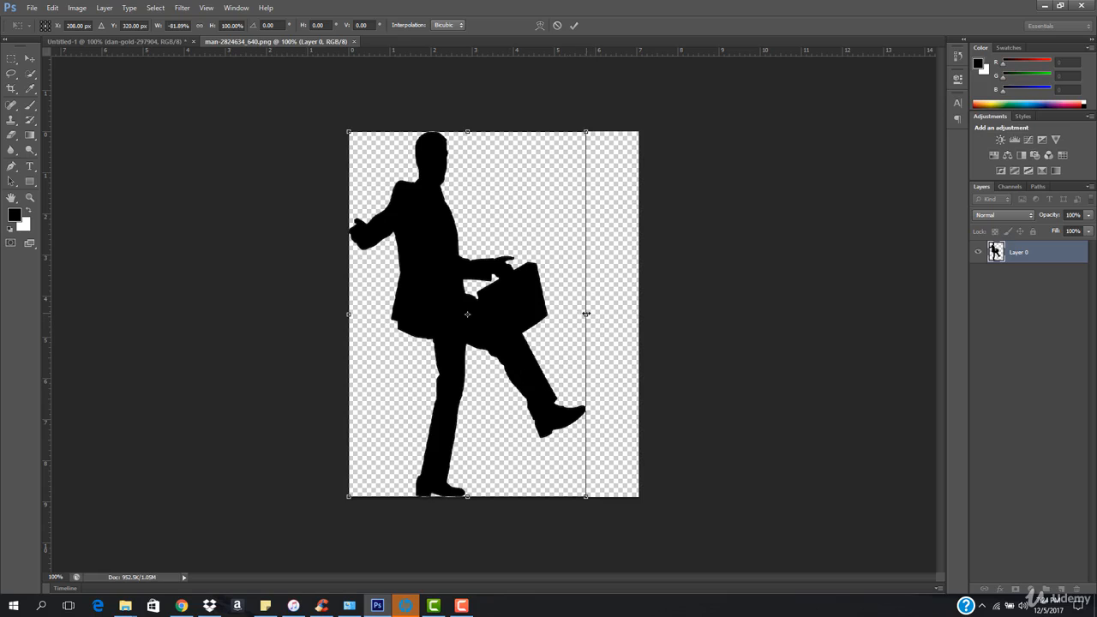
{"action": "left_click_drag", "start_coordinate": [586, 313], "coordinate": [634, 317]}
{"action": "key", "text": "Return"}
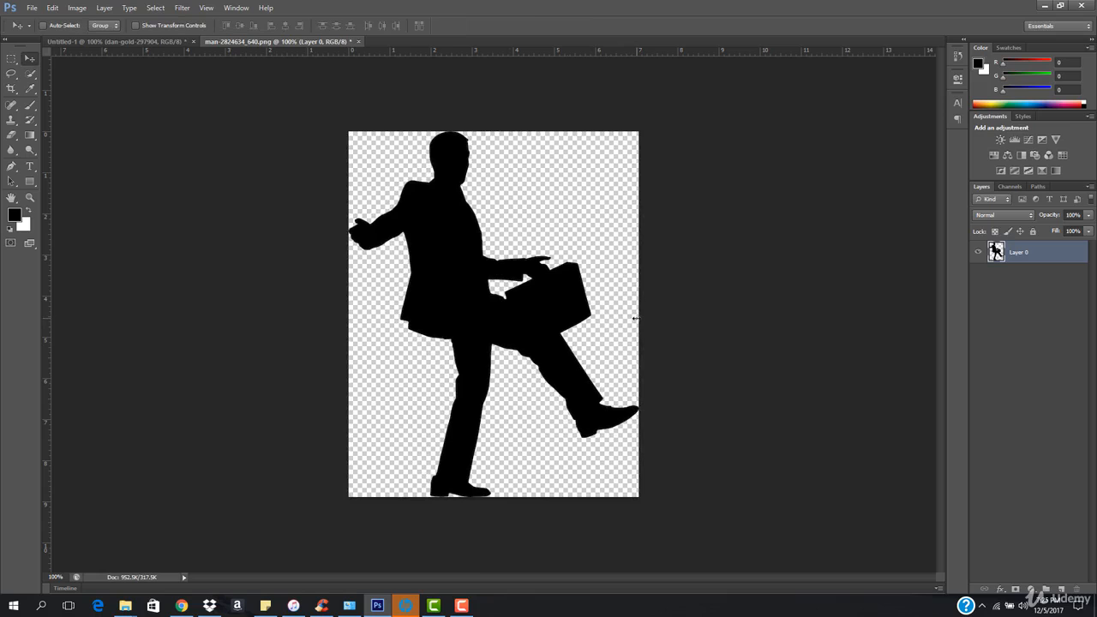
Step: Save the mirrored silhouette to the Desktop as man-2824634_640 copy.png, with Smallest / Slow compression and no interlacing
{"action": "key", "text": "ctrl+shift+s"}
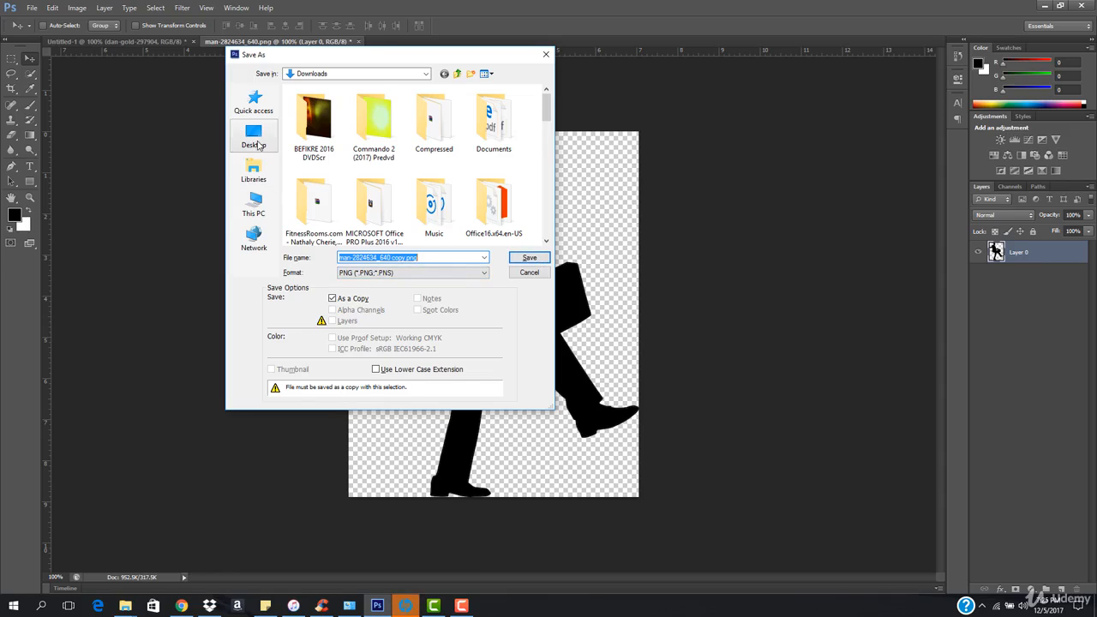
{"action": "left_click", "coordinate": [253, 135]}
{"action": "left_click", "coordinate": [512, 259]}
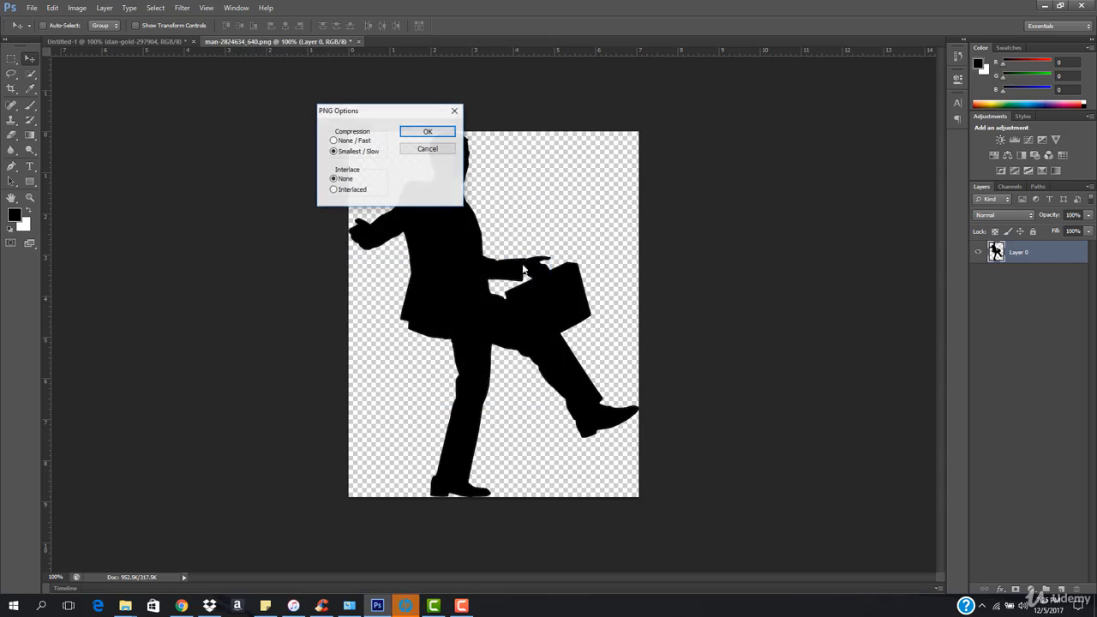
{"action": "left_click", "coordinate": [433, 137]}
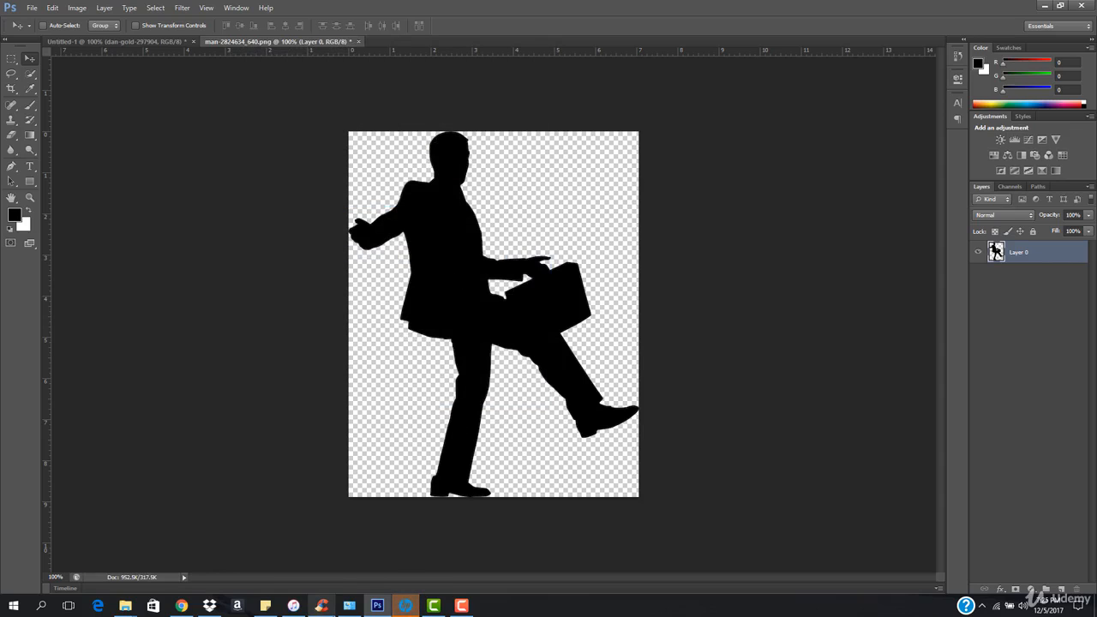
Step: Switch back to Chrome and upload man-2824634_640 copy.PNG from the Desktop to the media library for the Image widget
{"action": "left_click", "coordinate": [182, 606]}
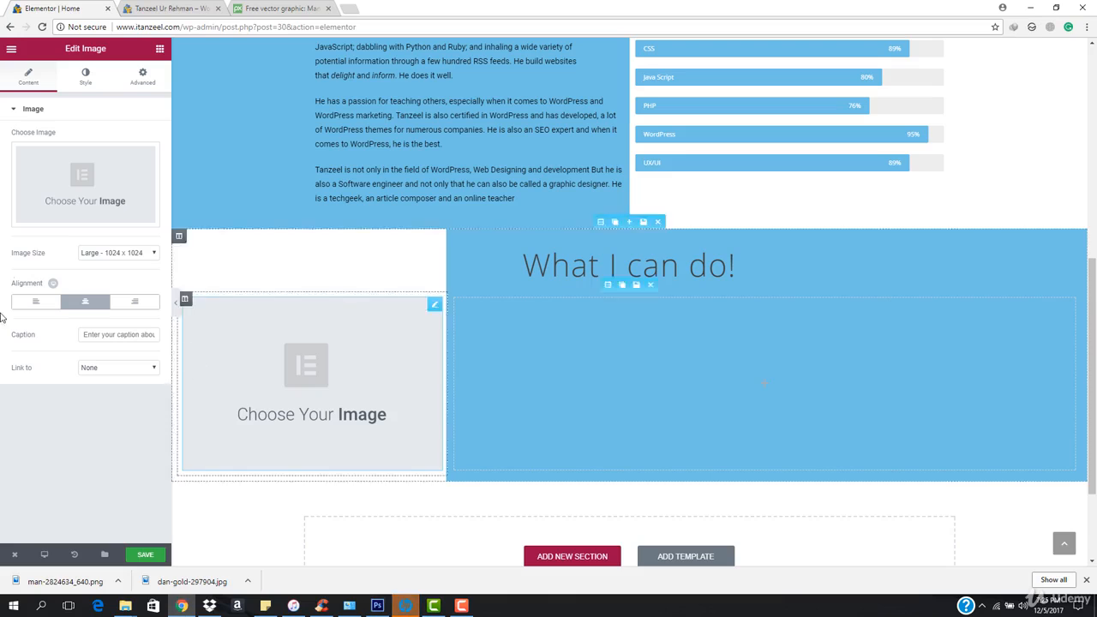
{"action": "left_click", "coordinate": [88, 206]}
{"action": "left_click", "coordinate": [52, 97]}
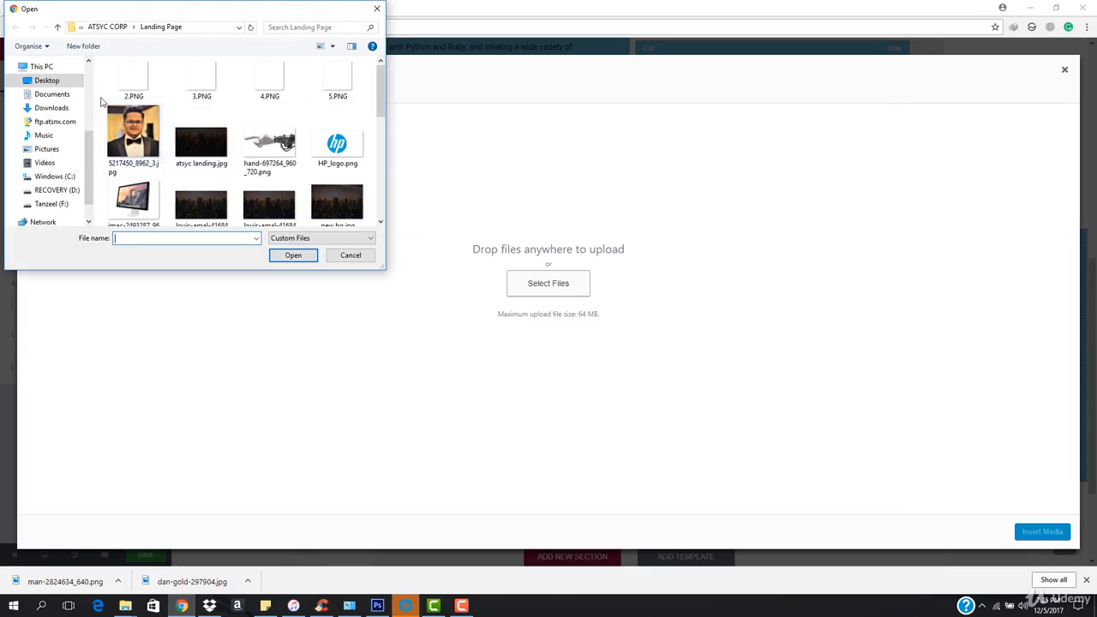
{"action": "left_click", "coordinate": [47, 81]}
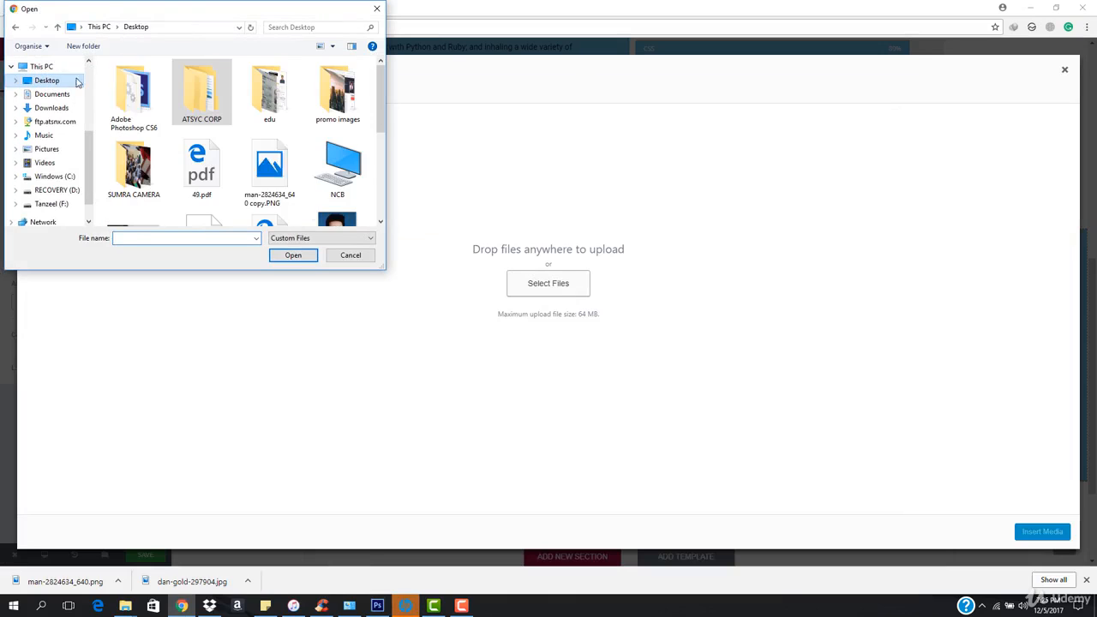
{"action": "double_click", "coordinate": [270, 162]}
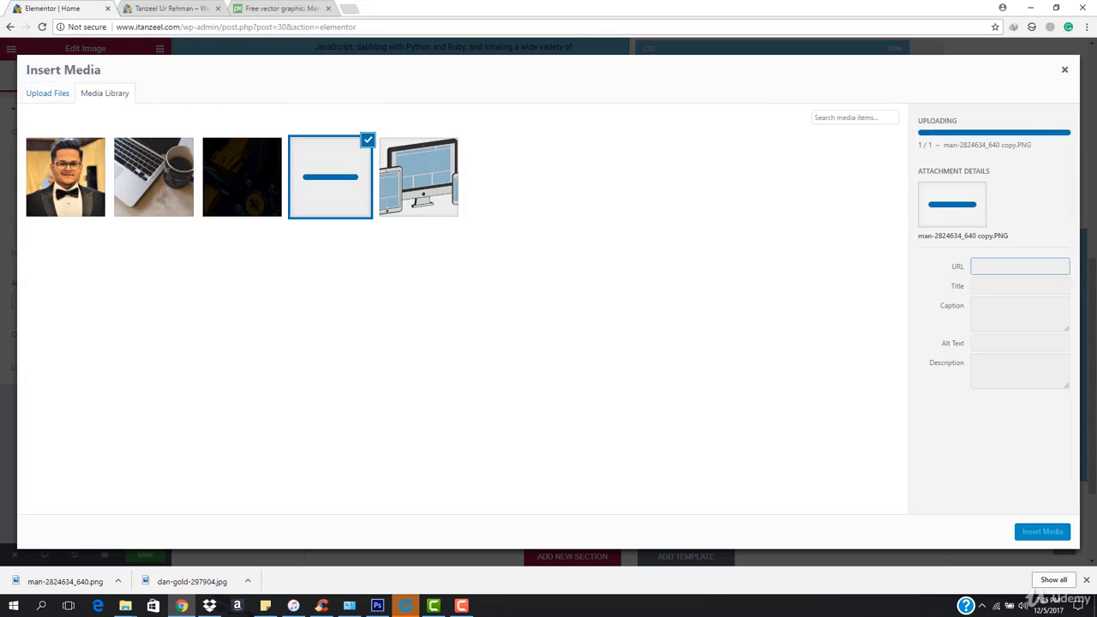
{"action": "left_click", "coordinate": [1086, 580]}
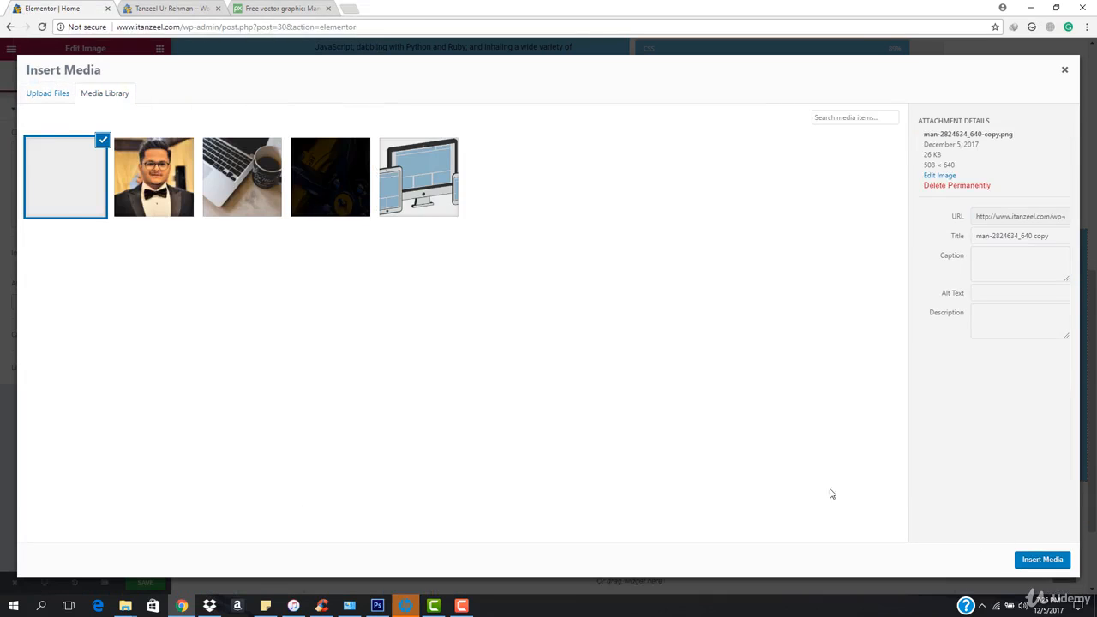
Step: Insert the uploaded silhouette into the Image widget and set its image size to Medium Large - 768 x 0
{"action": "left_click", "coordinate": [1043, 562]}
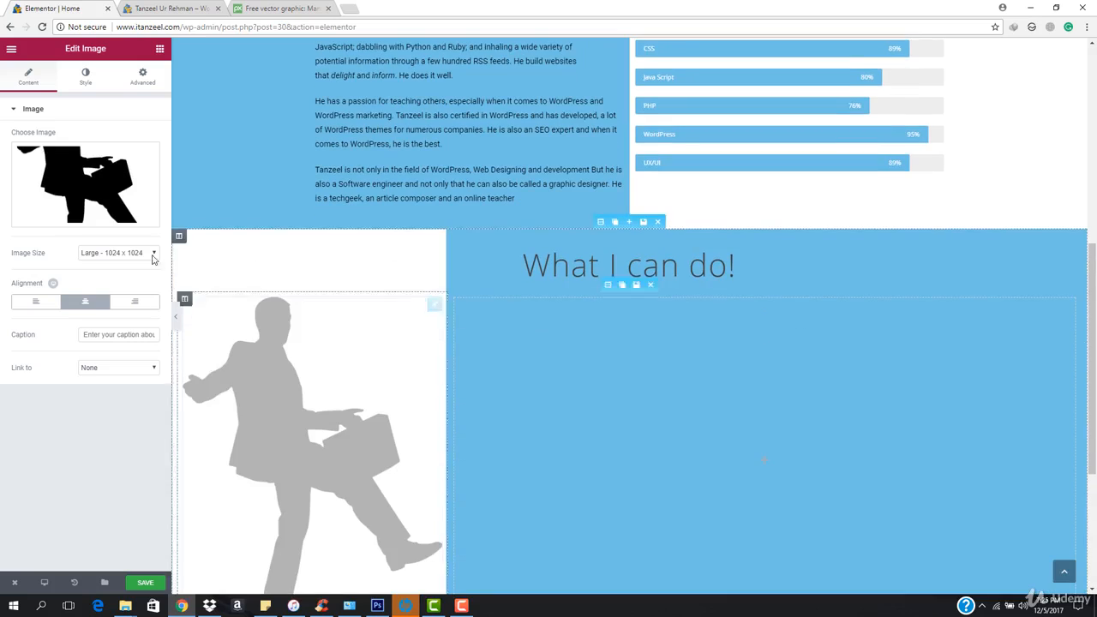
{"action": "scroll", "coordinate": [342, 343], "scroll_direction": "down", "scroll_amount": 1}
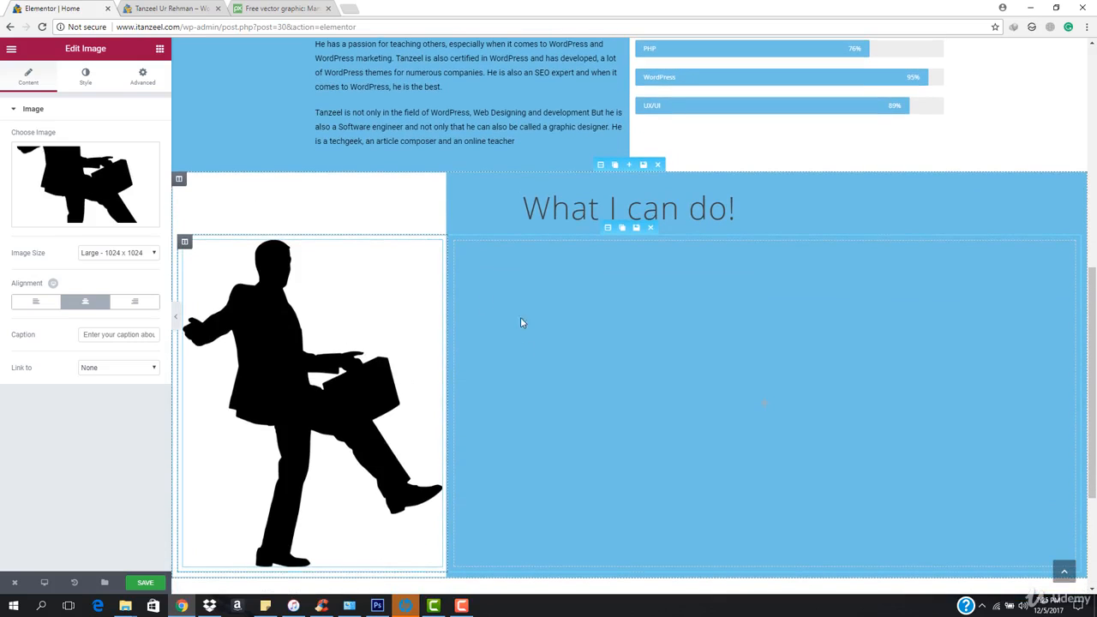
{"action": "left_click", "coordinate": [118, 256]}
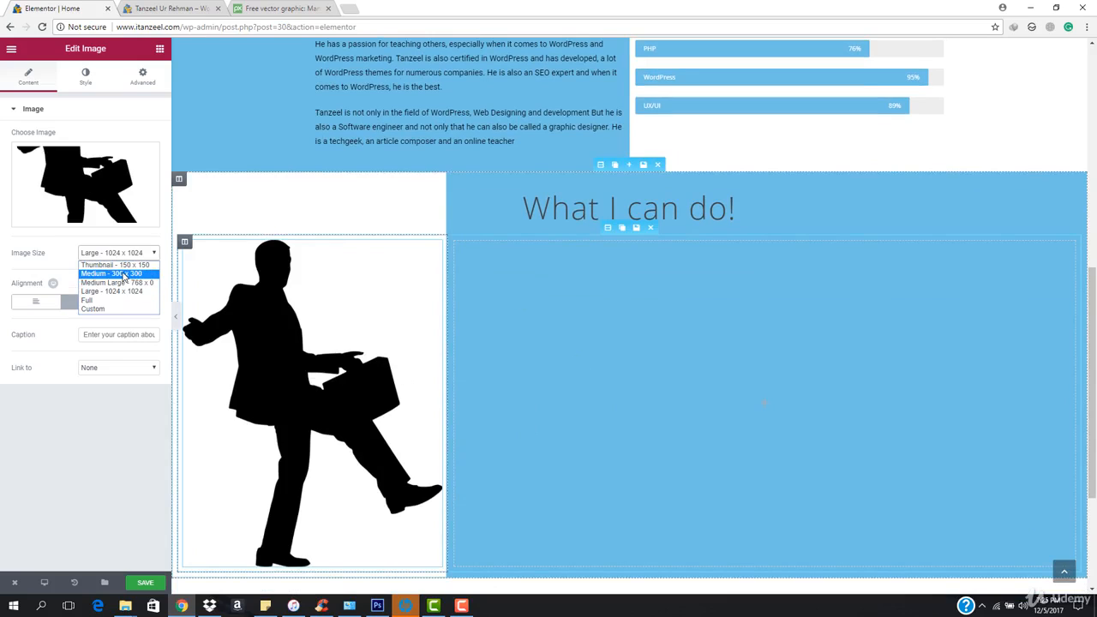
{"action": "left_click", "coordinate": [113, 274]}
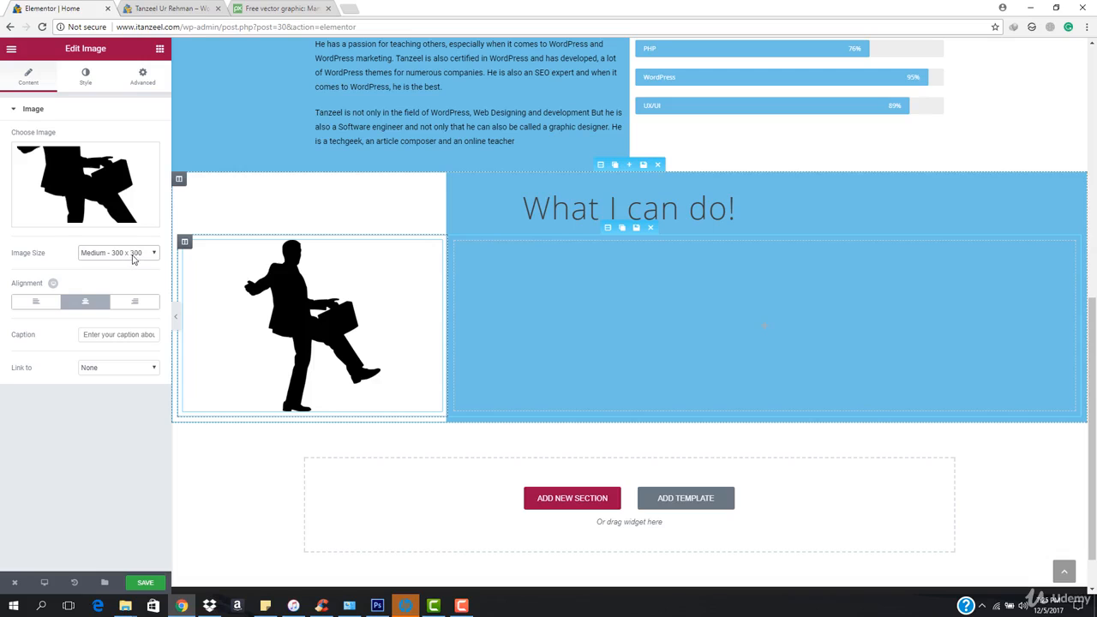
{"action": "left_click", "coordinate": [134, 257]}
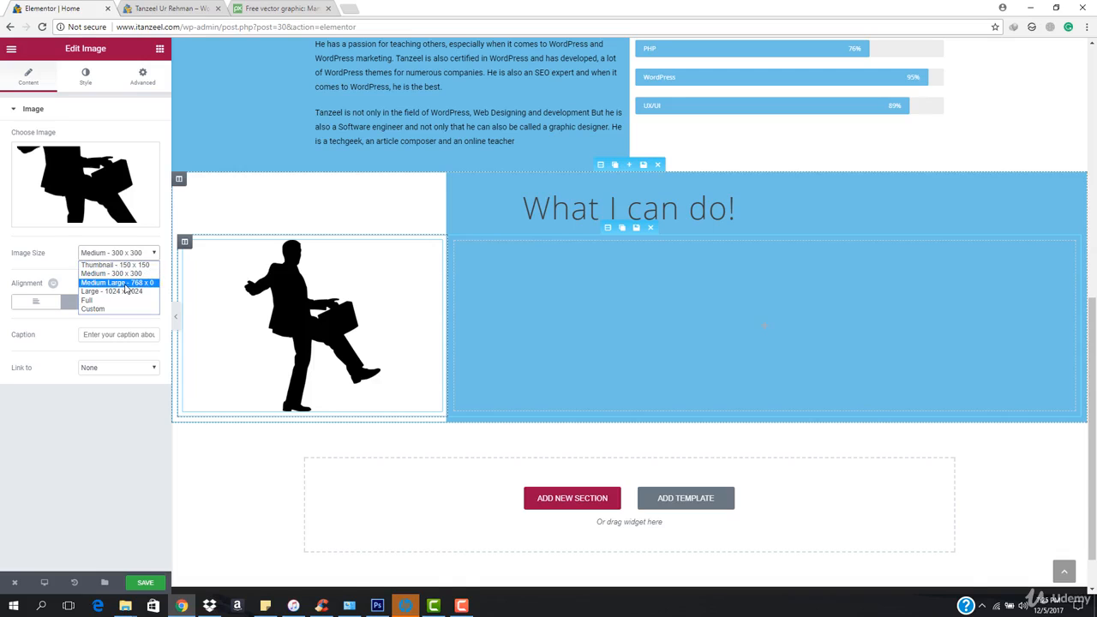
{"action": "left_click", "coordinate": [126, 284]}
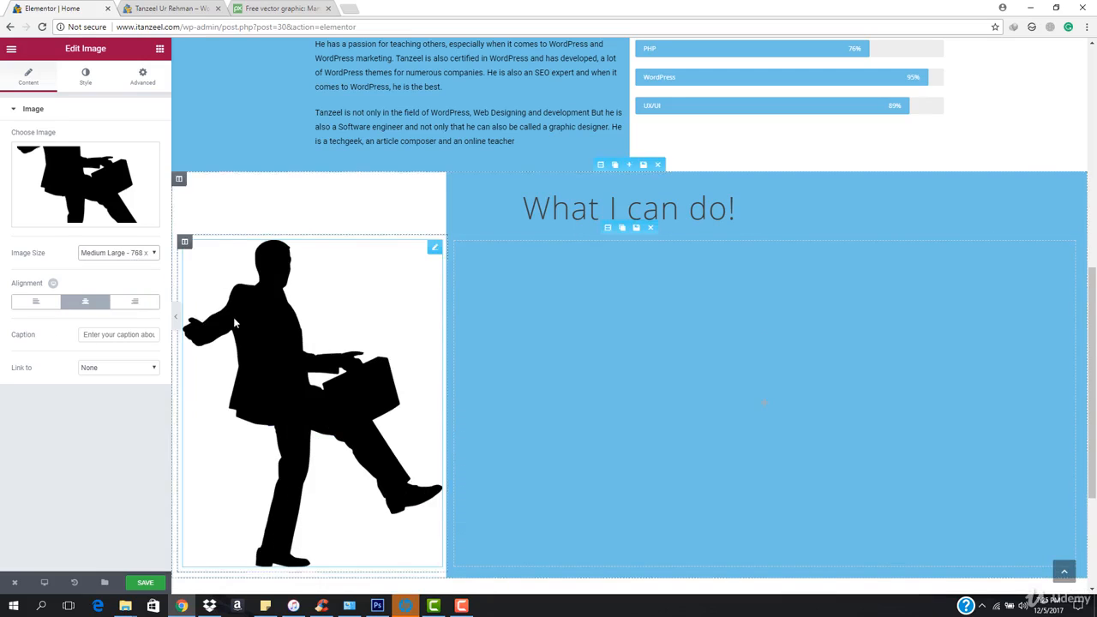
Step: Scale the silhouette image to 66% and give it the Bob hover animation
{"action": "left_click", "coordinate": [109, 82]}
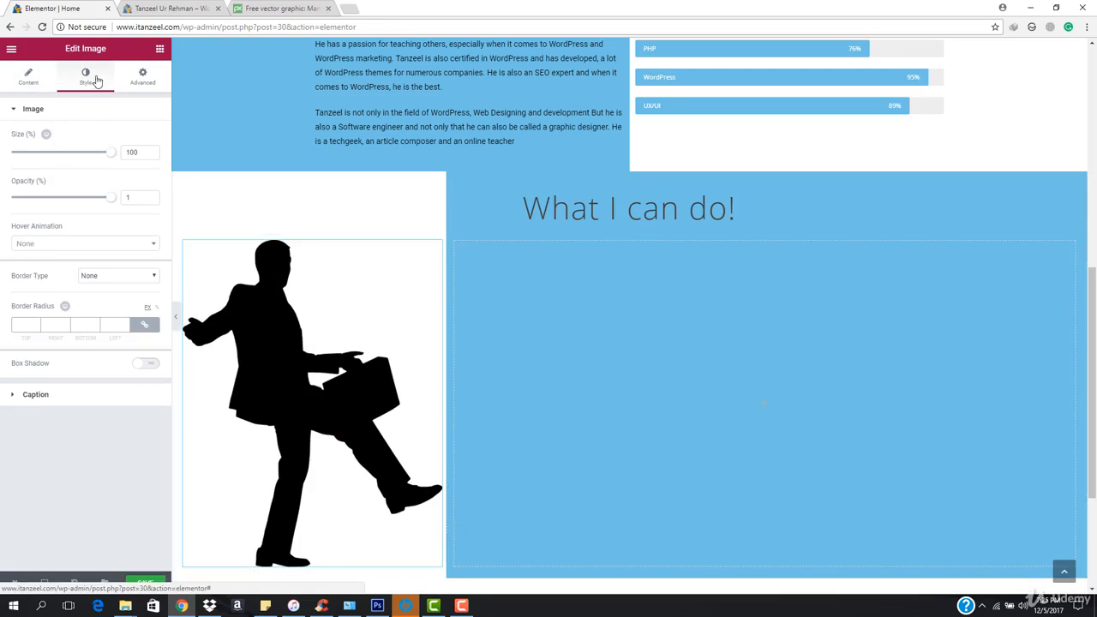
{"action": "left_click_drag", "start_coordinate": [109, 156], "coordinate": [75, 156]}
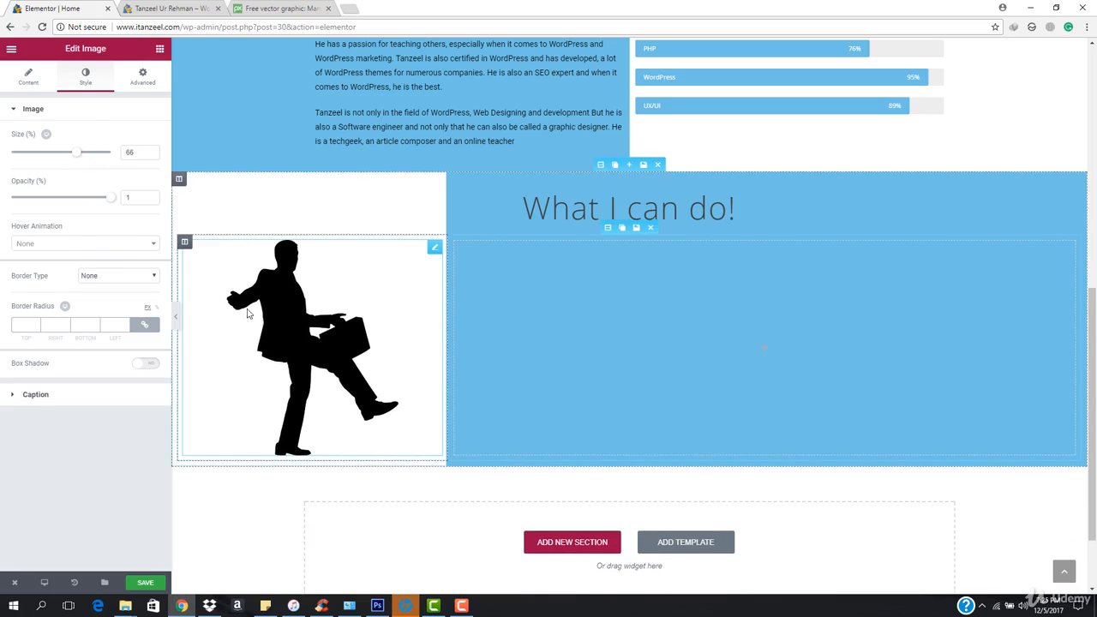
{"action": "left_click", "coordinate": [90, 244]}
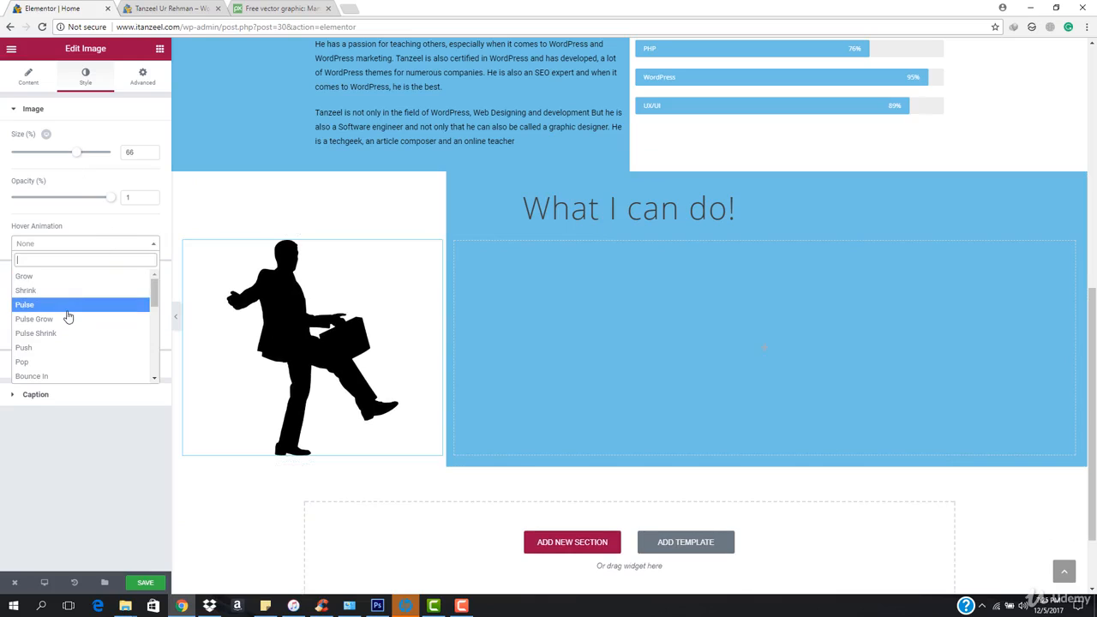
{"action": "left_click", "coordinate": [51, 363]}
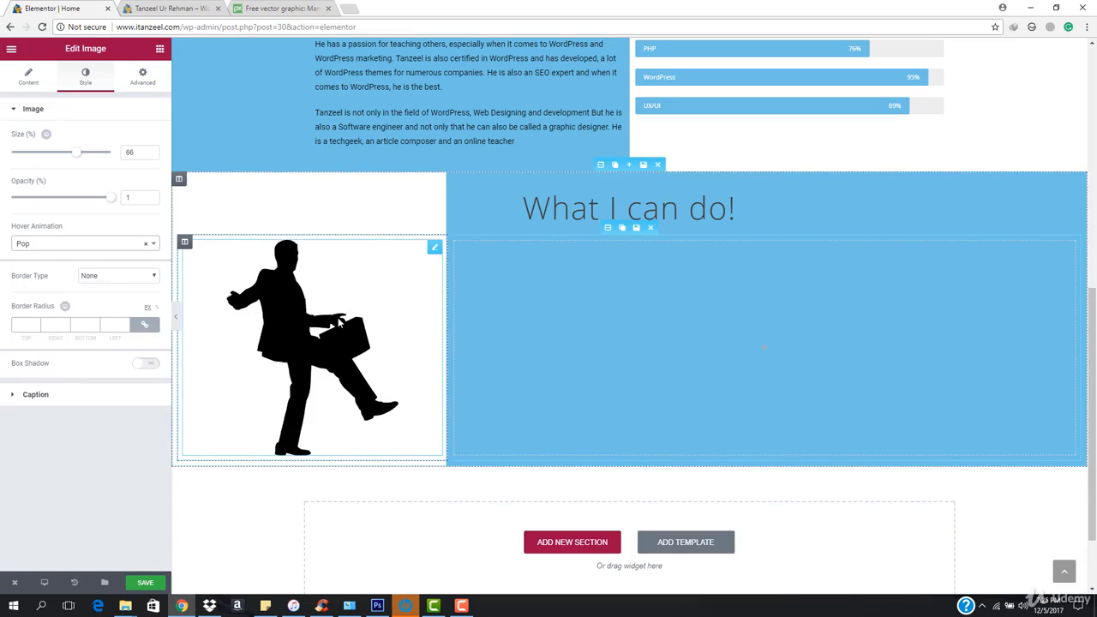
{"action": "left_click", "coordinate": [94, 246]}
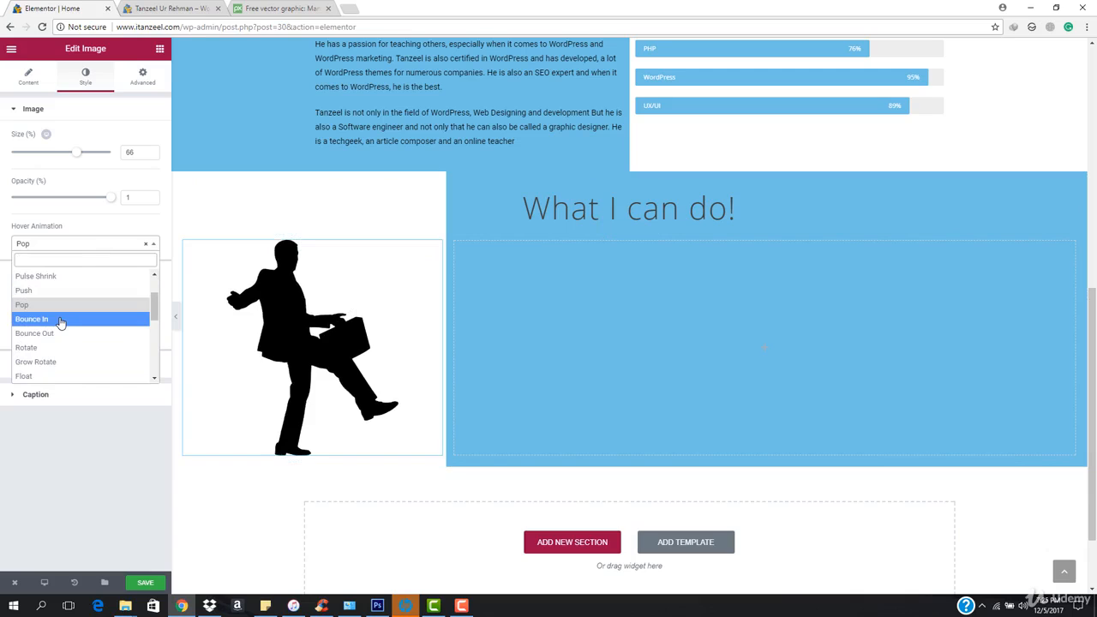
{"action": "scroll", "coordinate": [62, 342], "scroll_direction": "down", "scroll_amount": 2}
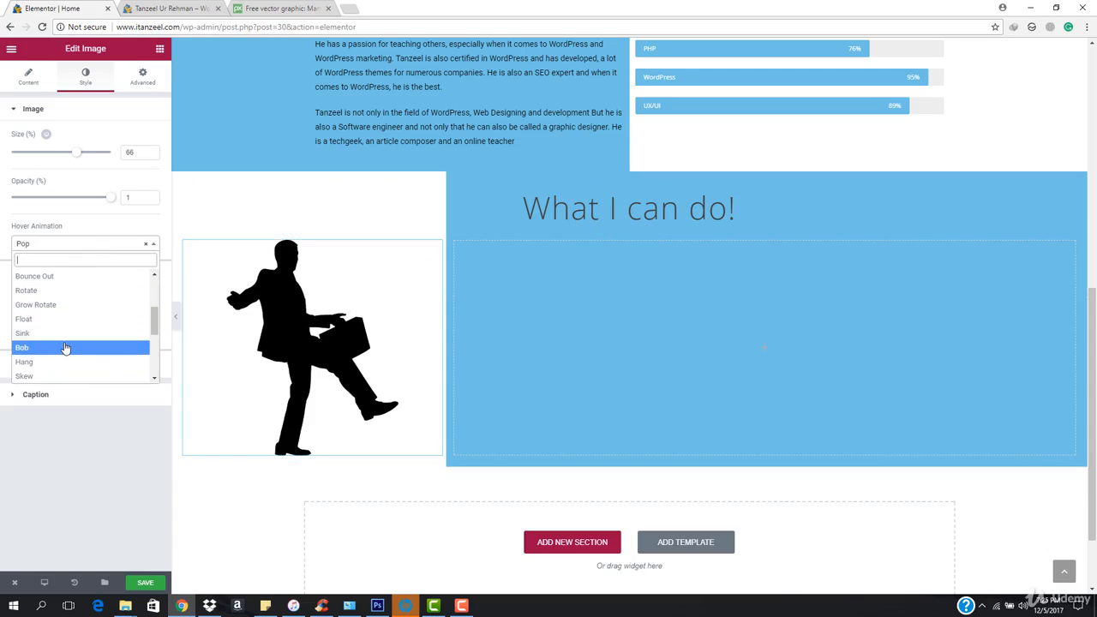
{"action": "left_click", "coordinate": [65, 347]}
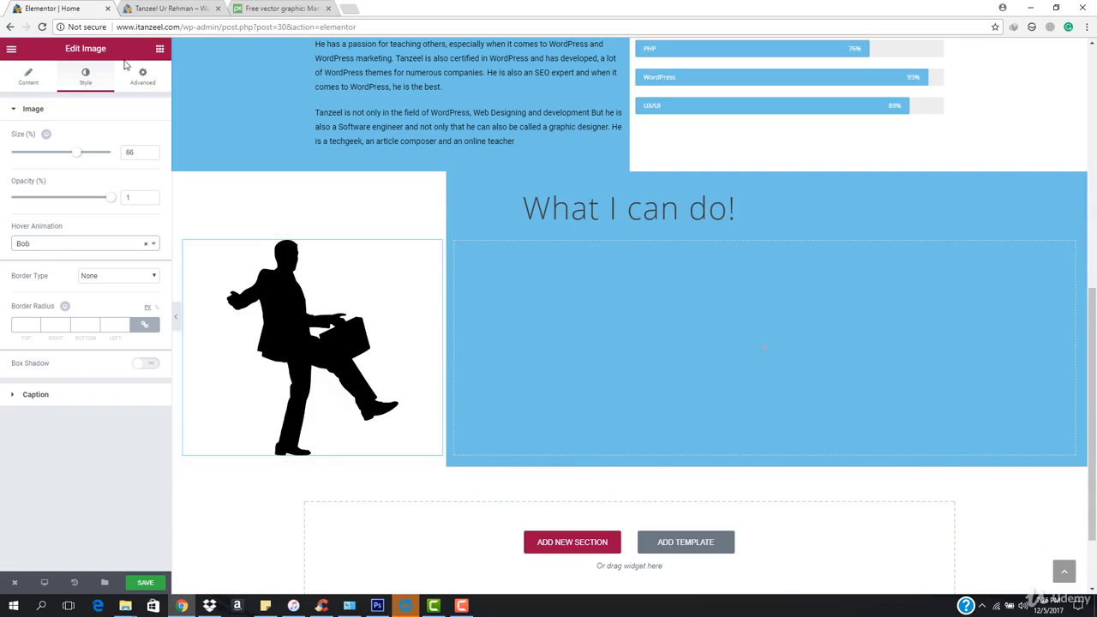
Step: Add an Icon List widget to the empty blue column under the What I can do! heading
{"action": "left_click", "coordinate": [158, 50]}
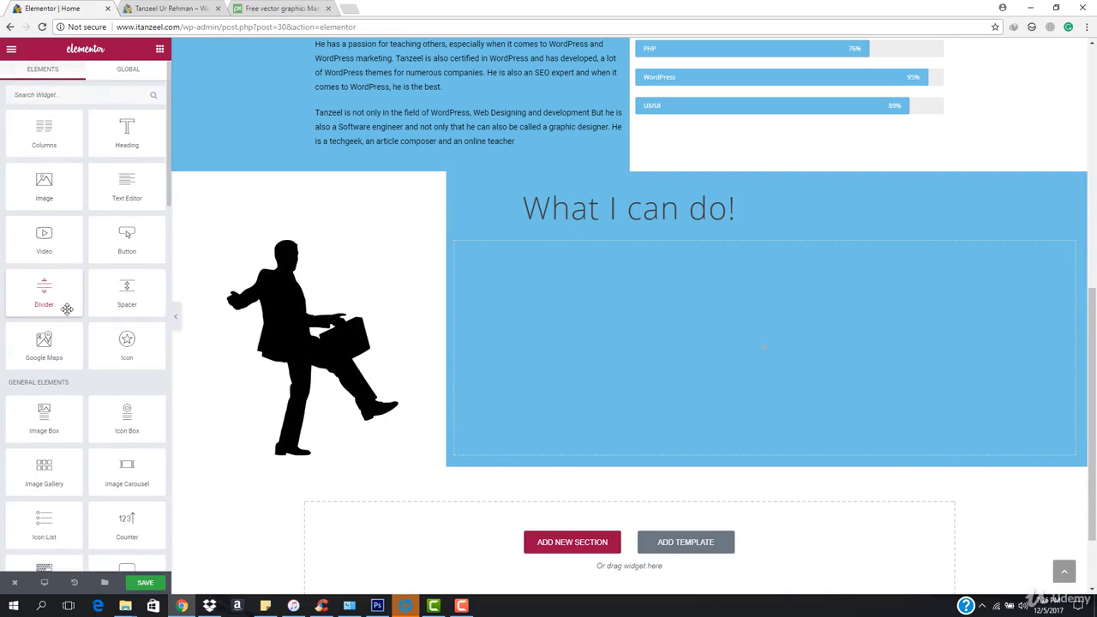
{"action": "scroll", "coordinate": [67, 308], "scroll_direction": "down", "scroll_amount": 3}
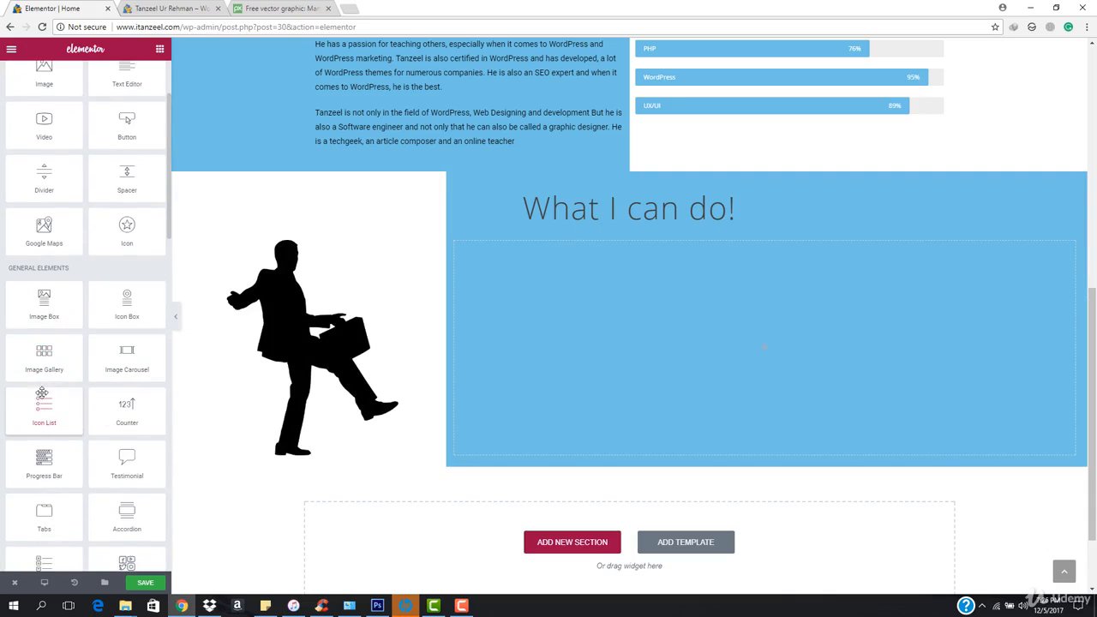
{"action": "scroll", "coordinate": [23, 402], "scroll_direction": "down", "scroll_amount": 2}
{"action": "scroll", "coordinate": [52, 488], "scroll_direction": "down", "scroll_amount": 1}
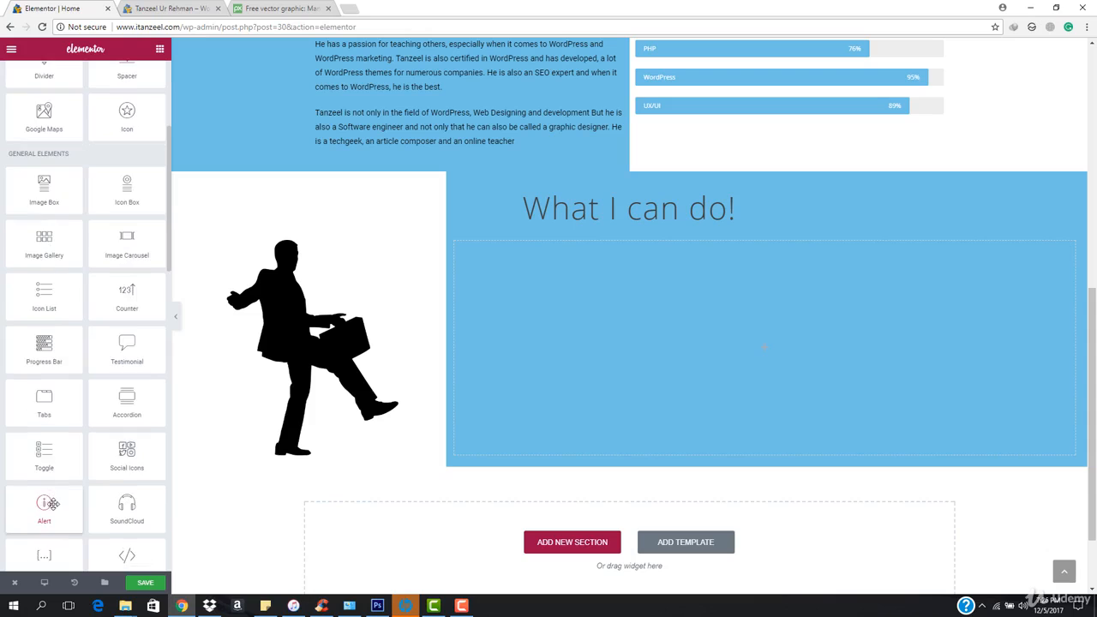
{"action": "scroll", "coordinate": [49, 456], "scroll_direction": "down", "scroll_amount": 2}
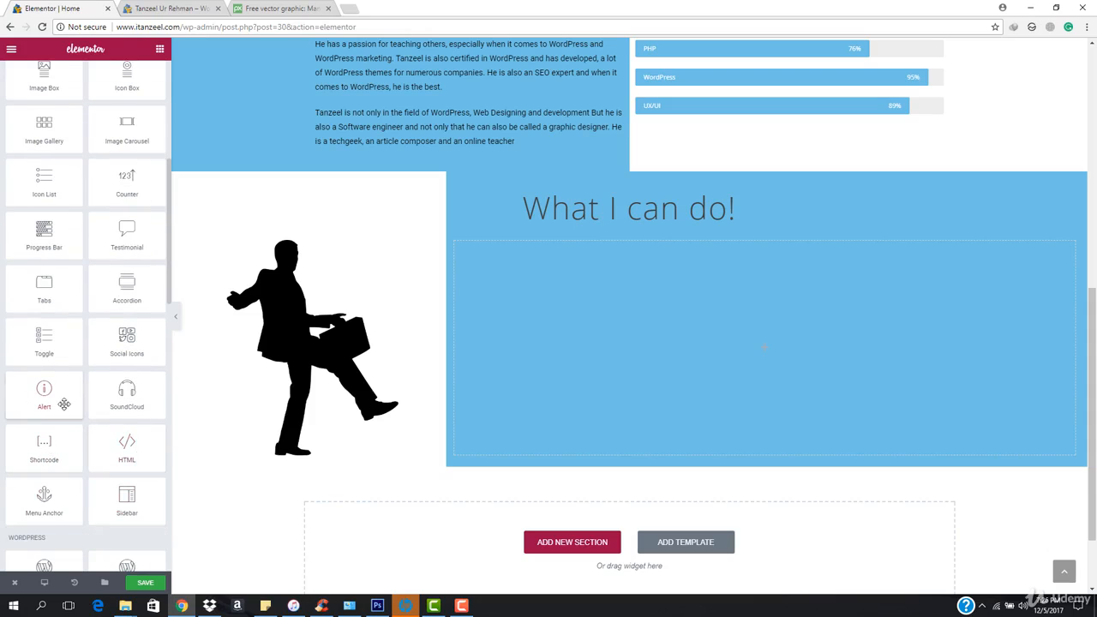
{"action": "scroll", "coordinate": [64, 310], "scroll_direction": "up", "scroll_amount": 2}
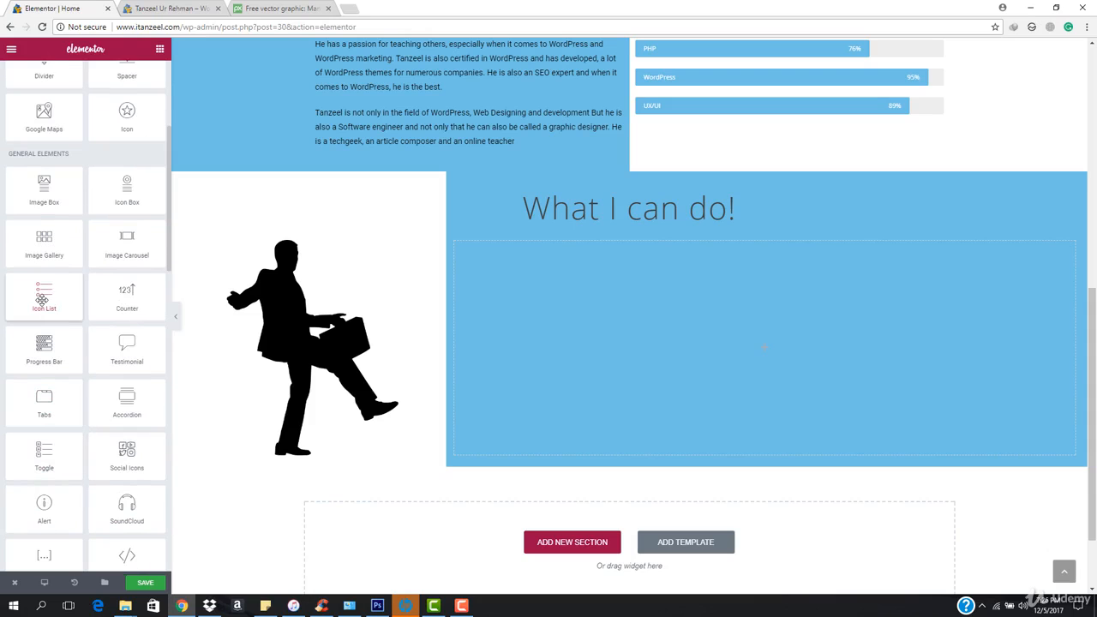
{"action": "left_click_drag", "start_coordinate": [41, 298], "coordinate": [827, 375]}
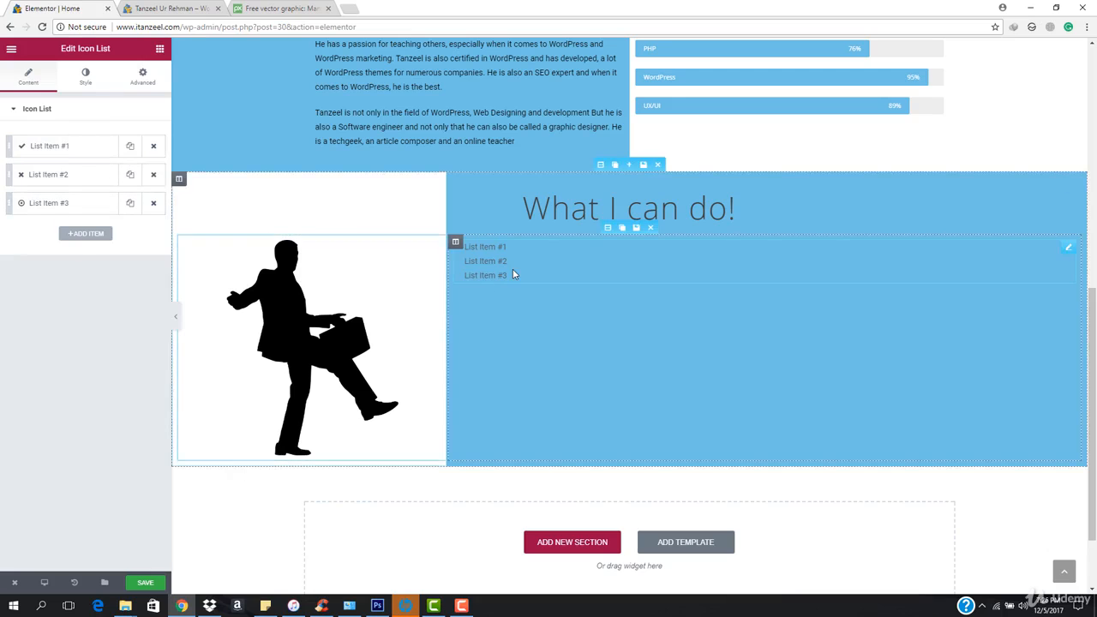
Step: Change the text of the first icon list item to Web Design
{"action": "left_click", "coordinate": [67, 145]}
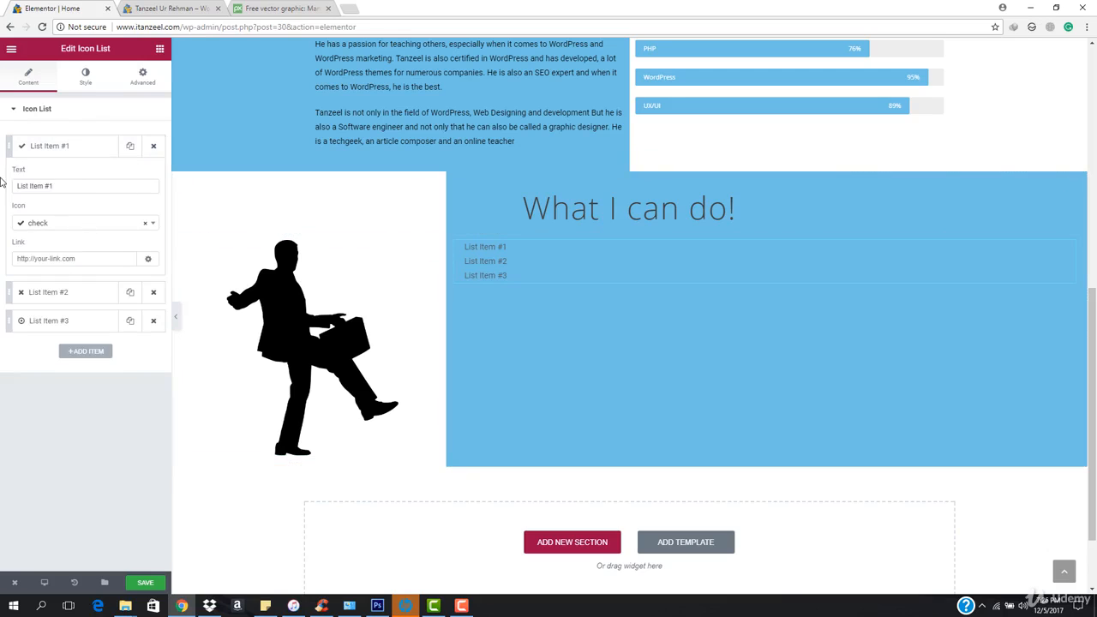
{"action": "left_click", "coordinate": [77, 187]}
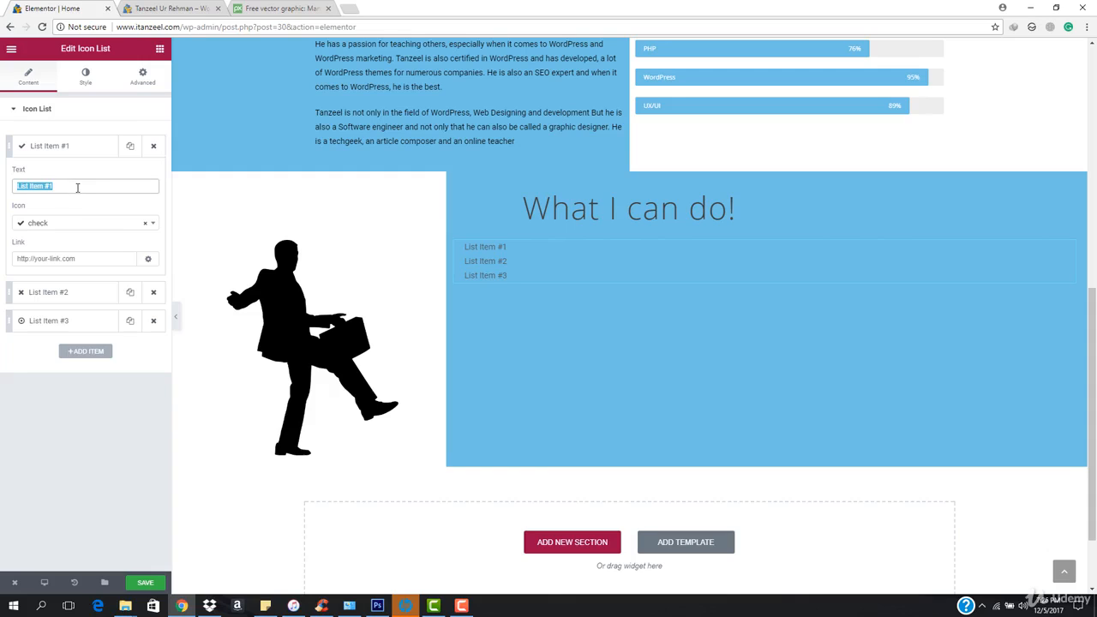
{"action": "type", "text": "Web Design"}
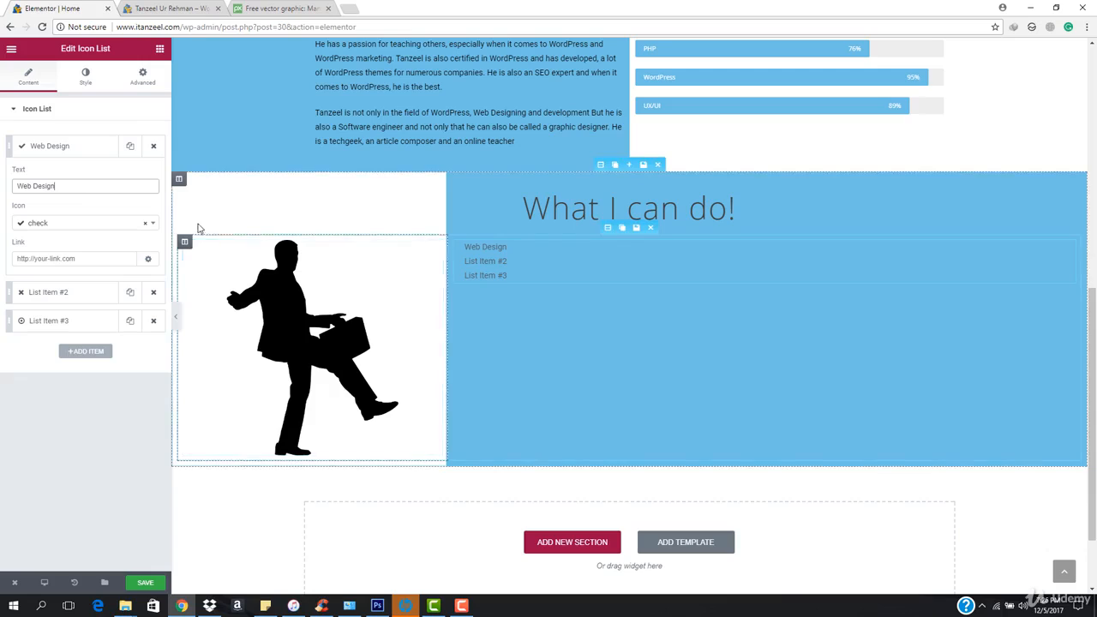
Step: Duplicate the Web Design list item six times
{"action": "left_click", "coordinate": [130, 148]}
{"action": "left_click", "coordinate": [130, 147]}
{"action": "left_click", "coordinate": [130, 147]}
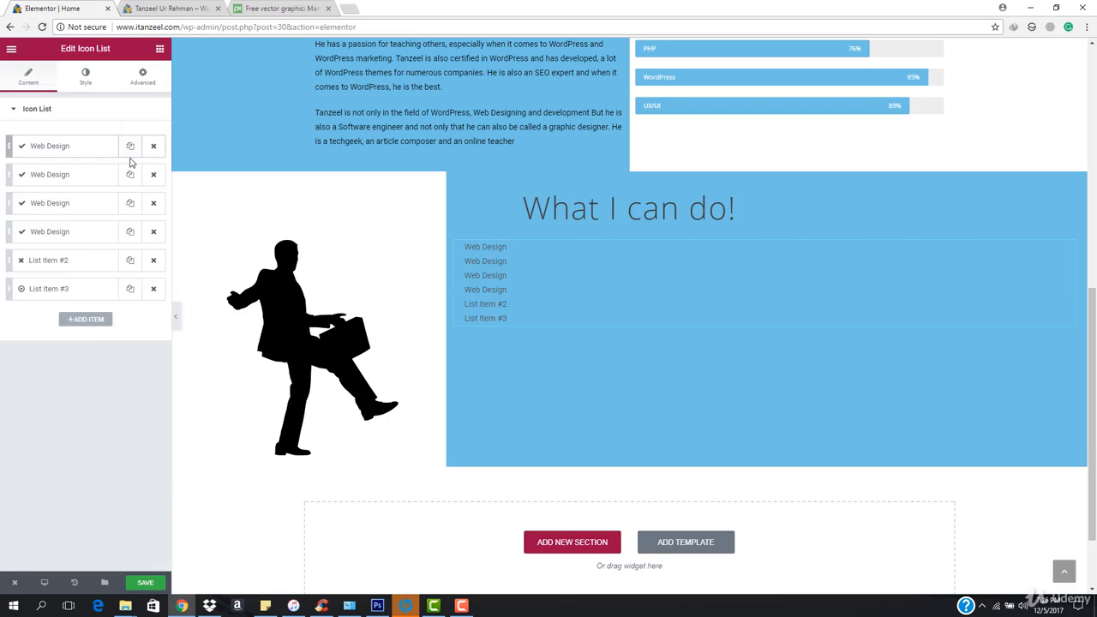
{"action": "left_click", "coordinate": [130, 147]}
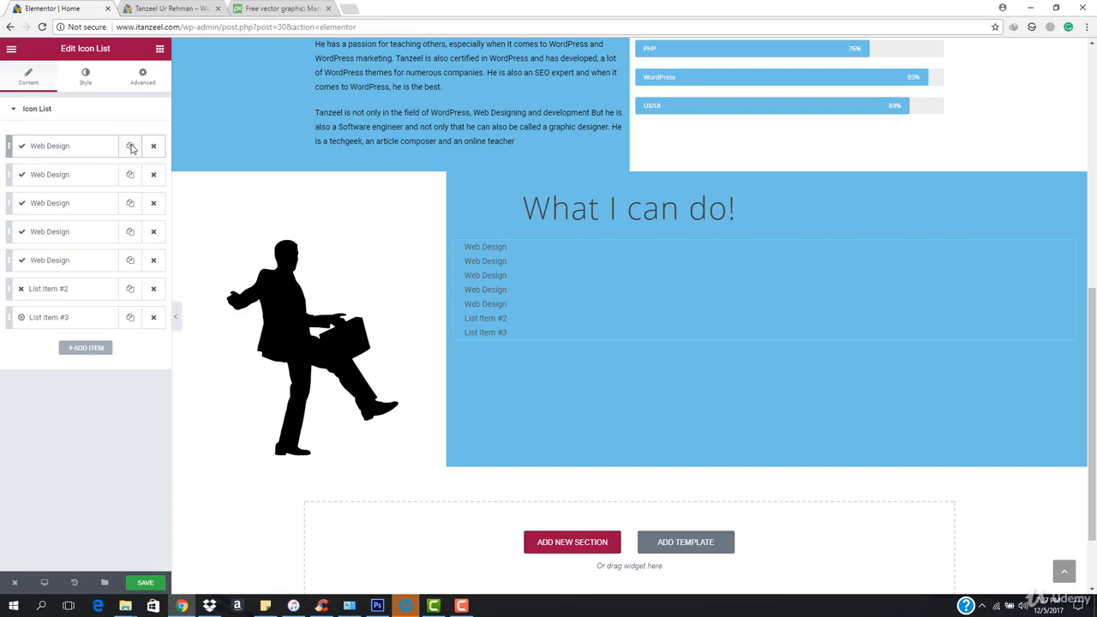
{"action": "left_click", "coordinate": [130, 147]}
{"action": "left_click", "coordinate": [130, 147]}
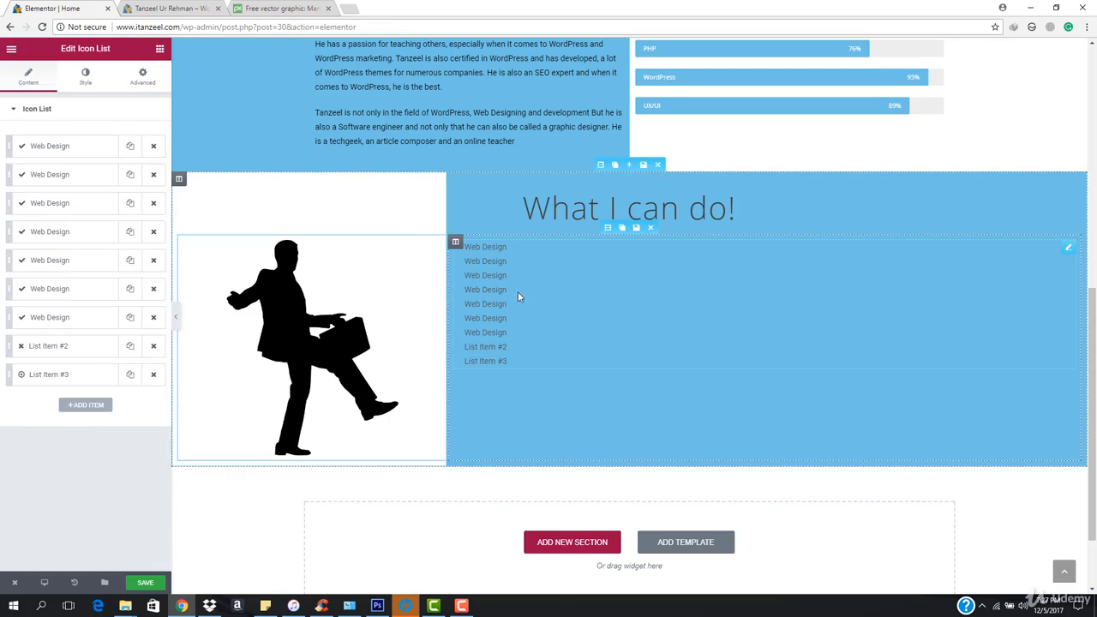
Step: Set the space between the list items to 8 and align the icon list to the left
{"action": "left_click", "coordinate": [85, 76]}
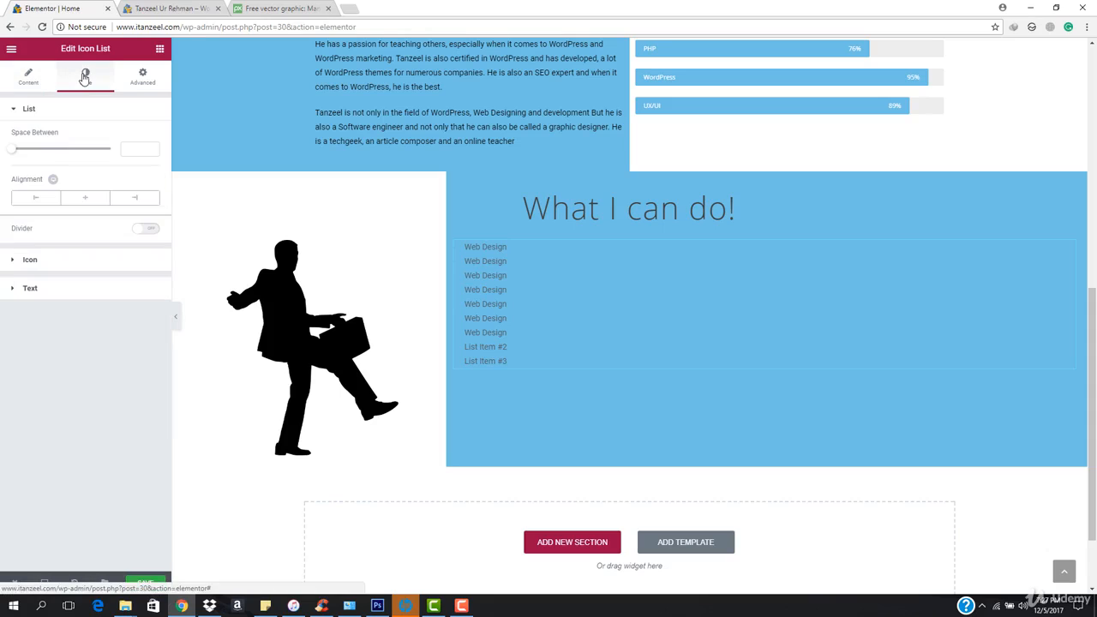
{"action": "left_click_drag", "start_coordinate": [12, 149], "coordinate": [28, 152]}
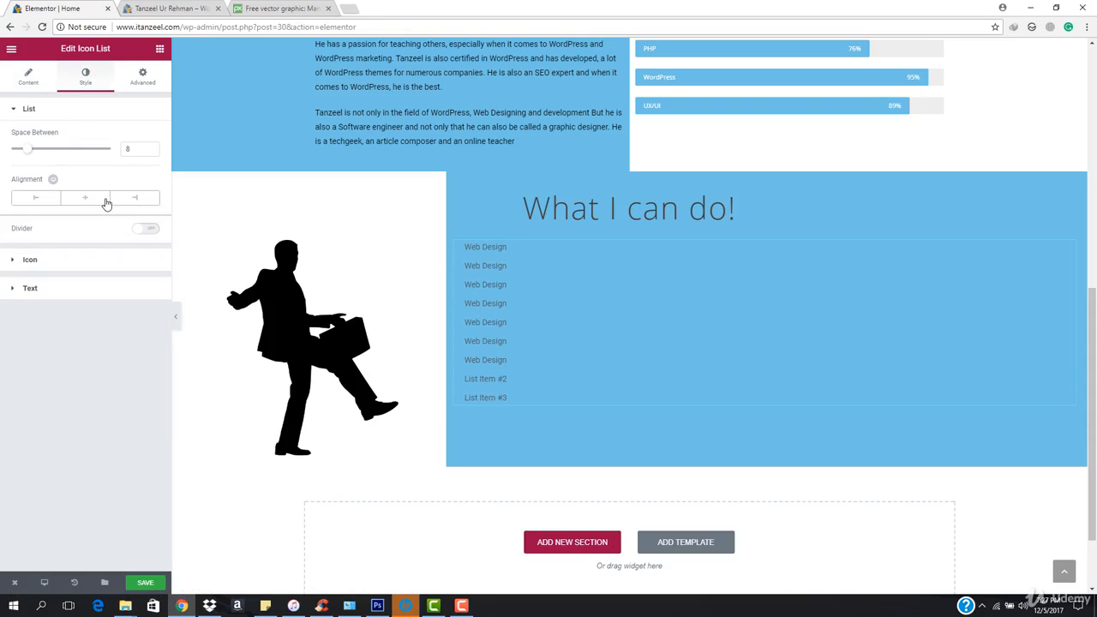
{"action": "left_click", "coordinate": [84, 204]}
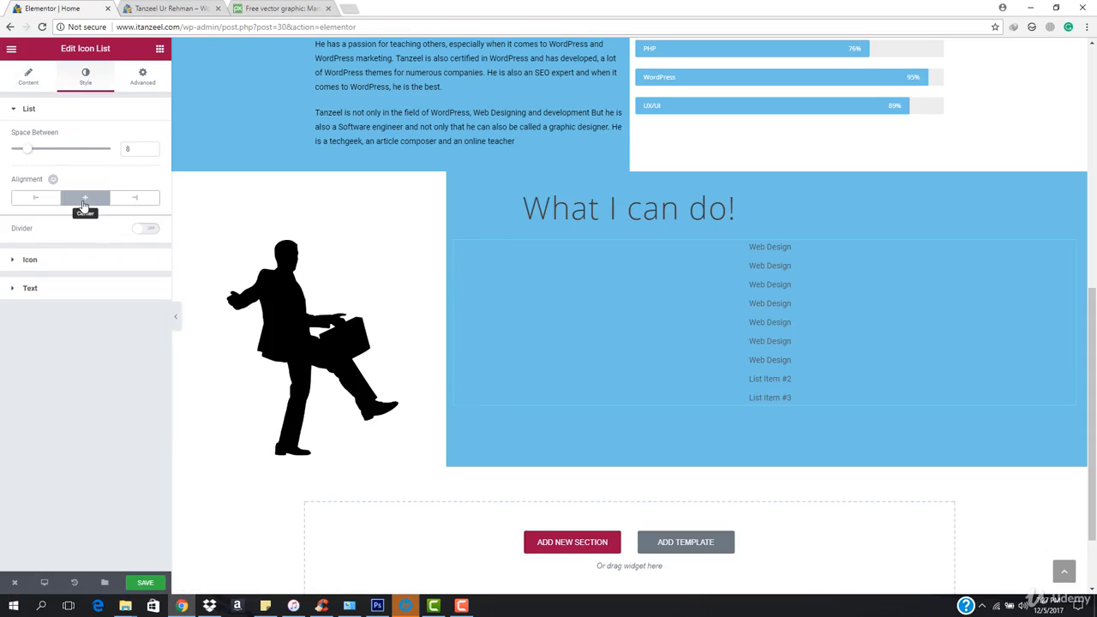
{"action": "left_click", "coordinate": [45, 200]}
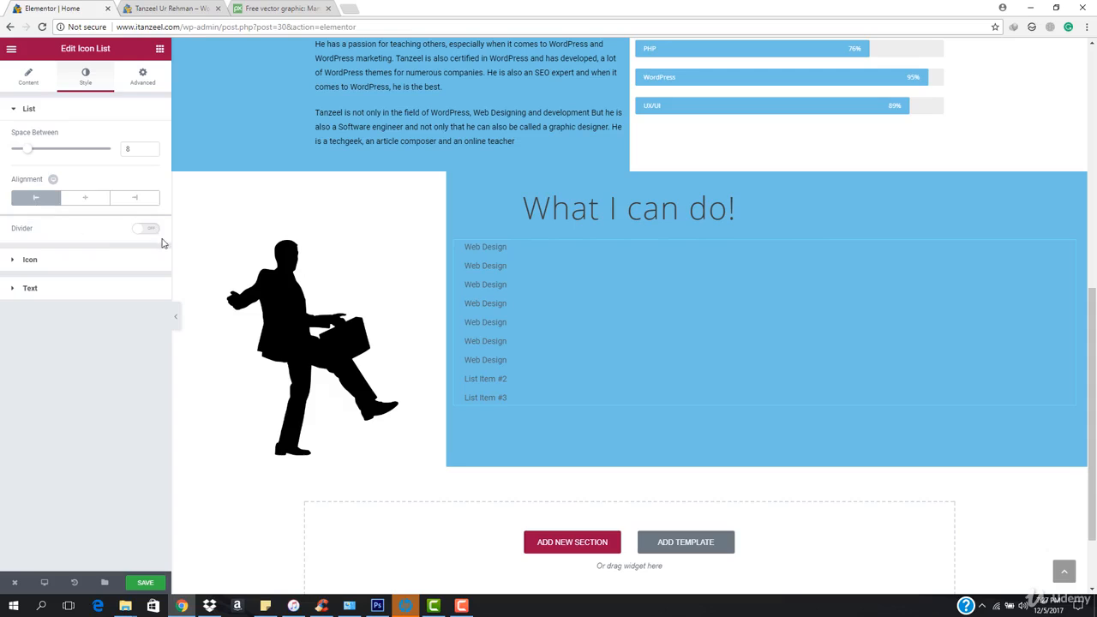
Step: Make the list icons black (#000000) at size 33, and remove the Icon List widget from the blue column
{"action": "left_click", "coordinate": [72, 263]}
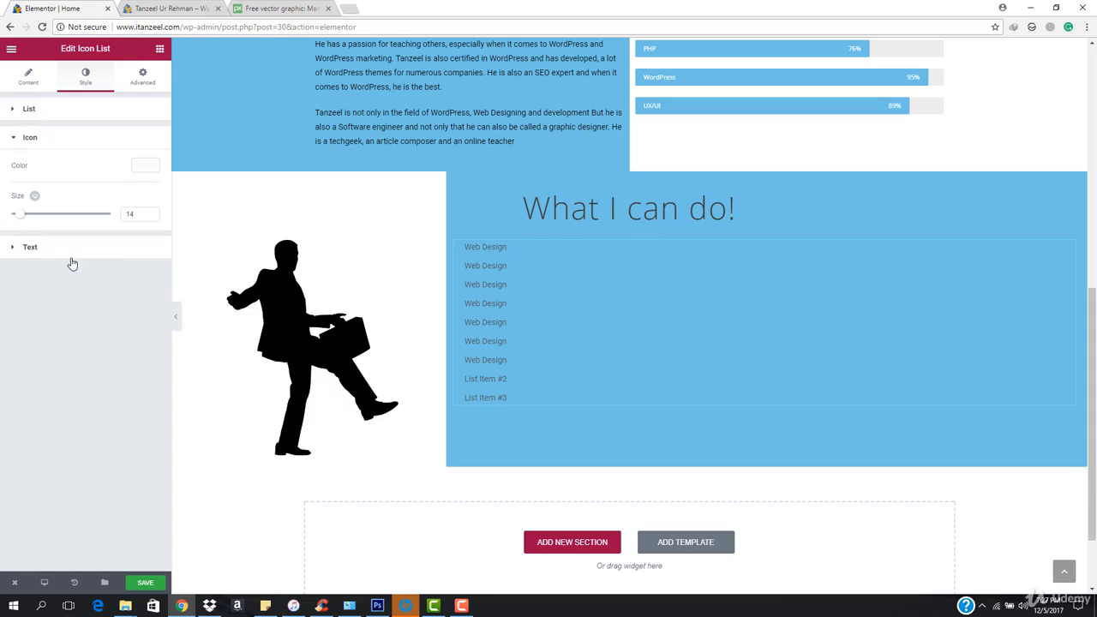
{"action": "left_click", "coordinate": [144, 166]}
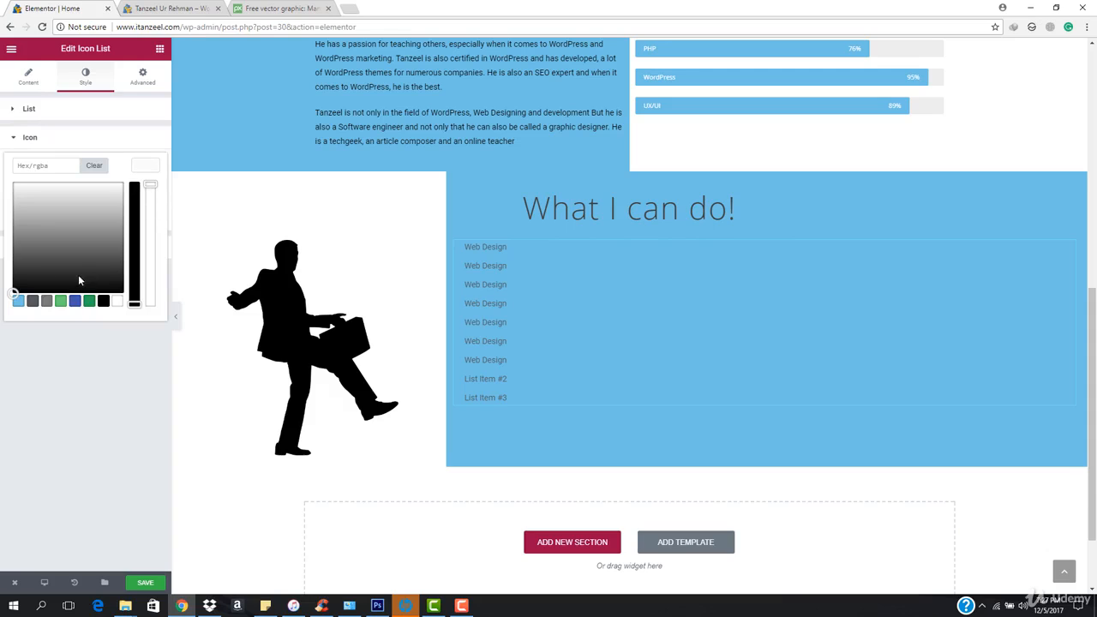
{"action": "left_click", "coordinate": [102, 301]}
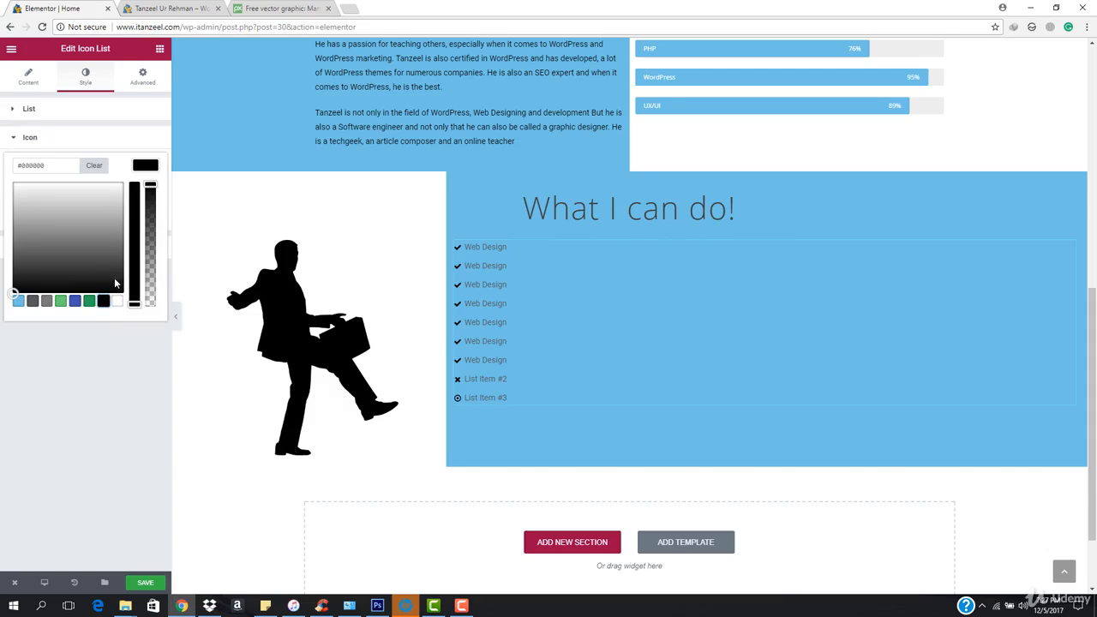
{"action": "left_click", "coordinate": [156, 168]}
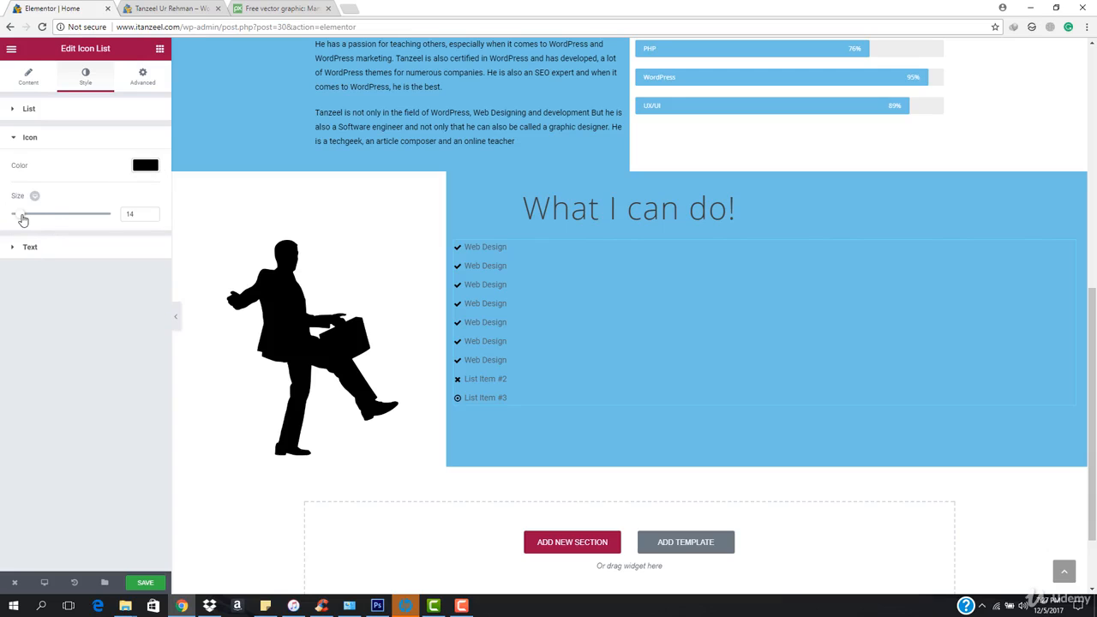
{"action": "mouse_move", "coordinate": [23, 219]}
{"action": "left_mouse_down"}
{"action": "mouse_move", "coordinate": [53, 217]}
{"action": "mouse_move", "coordinate": [41, 215]}
{"action": "left_mouse_up"}
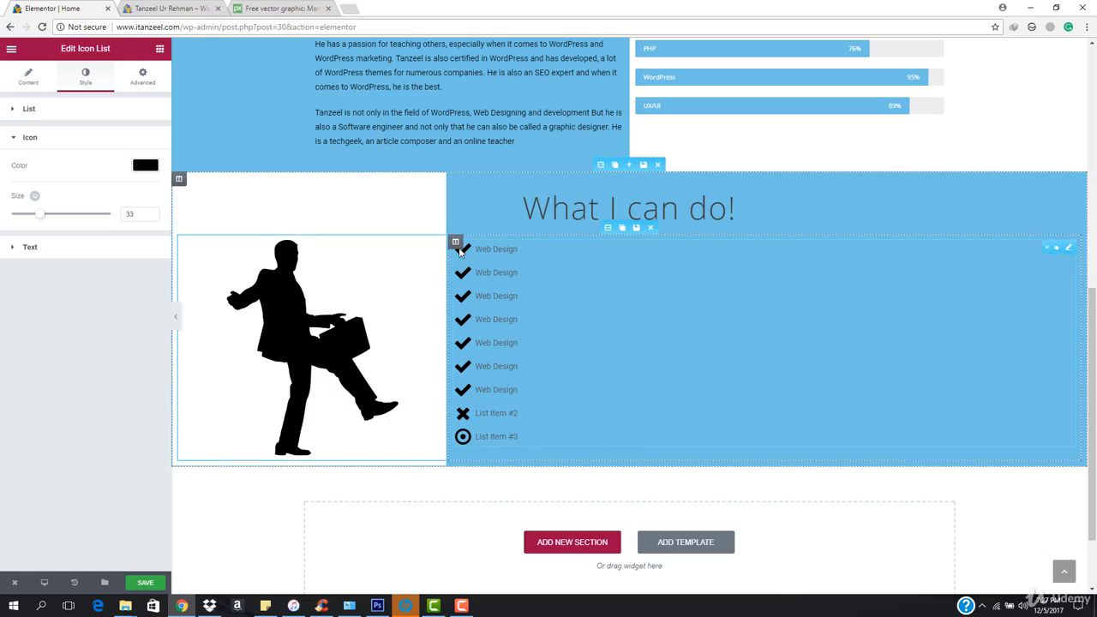
{"action": "left_click", "coordinate": [1041, 250]}
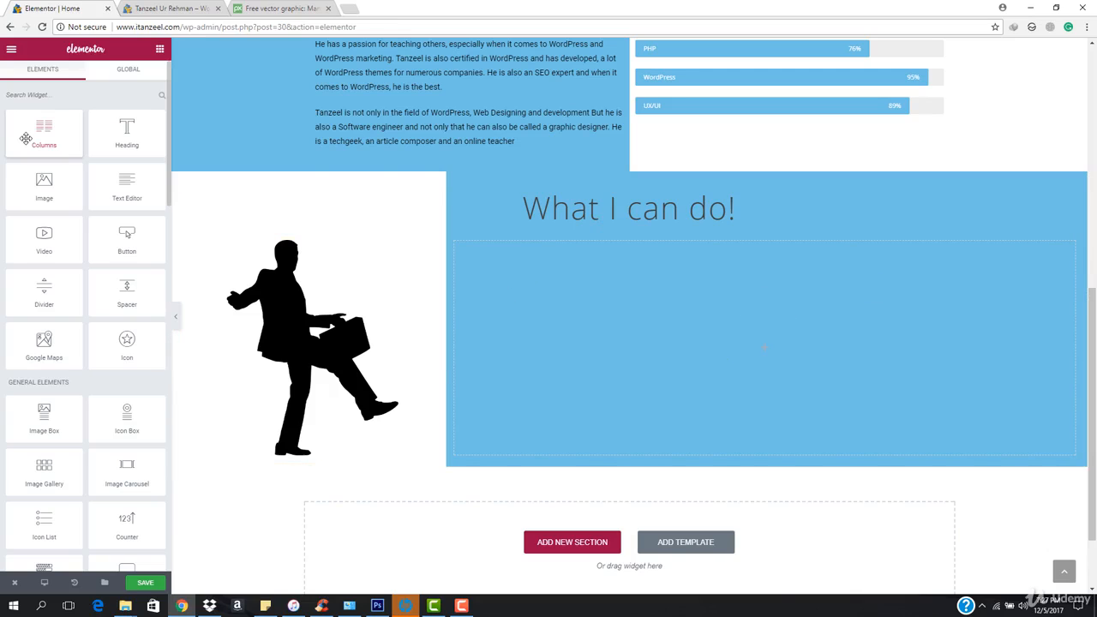
Step: Add an Icon Box widget to the empty blue column beneath the "What I can do!" heading
{"action": "left_click_drag", "start_coordinate": [27, 137], "coordinate": [767, 347]}
{"action": "left_click_drag", "start_coordinate": [56, 129], "coordinate": [758, 354]}
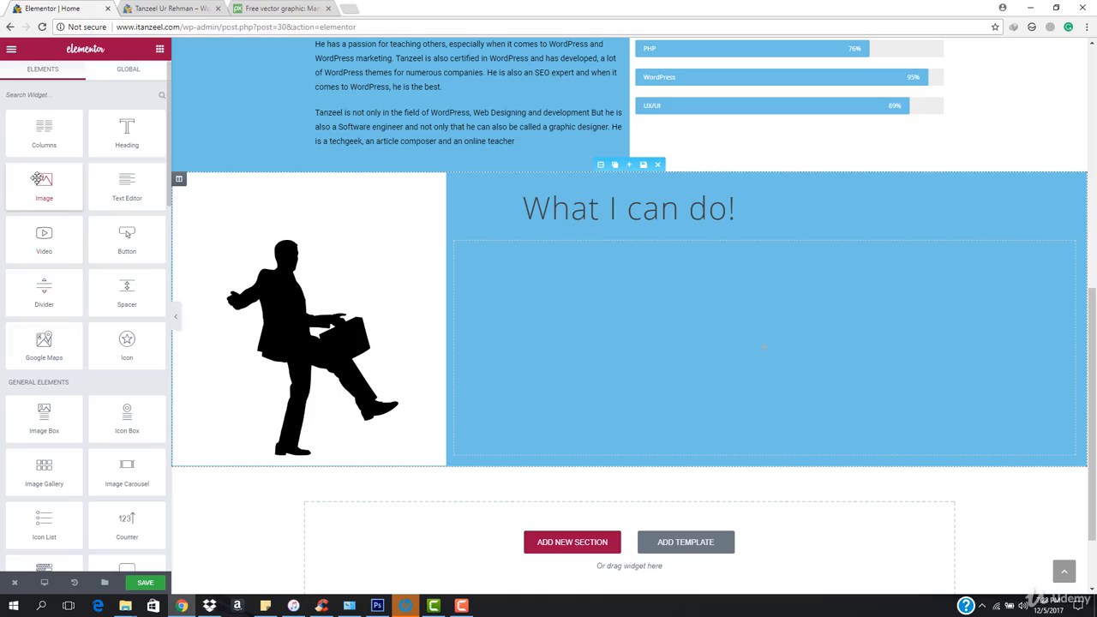
{"action": "scroll", "coordinate": [51, 412], "scroll_direction": "down", "scroll_amount": 1}
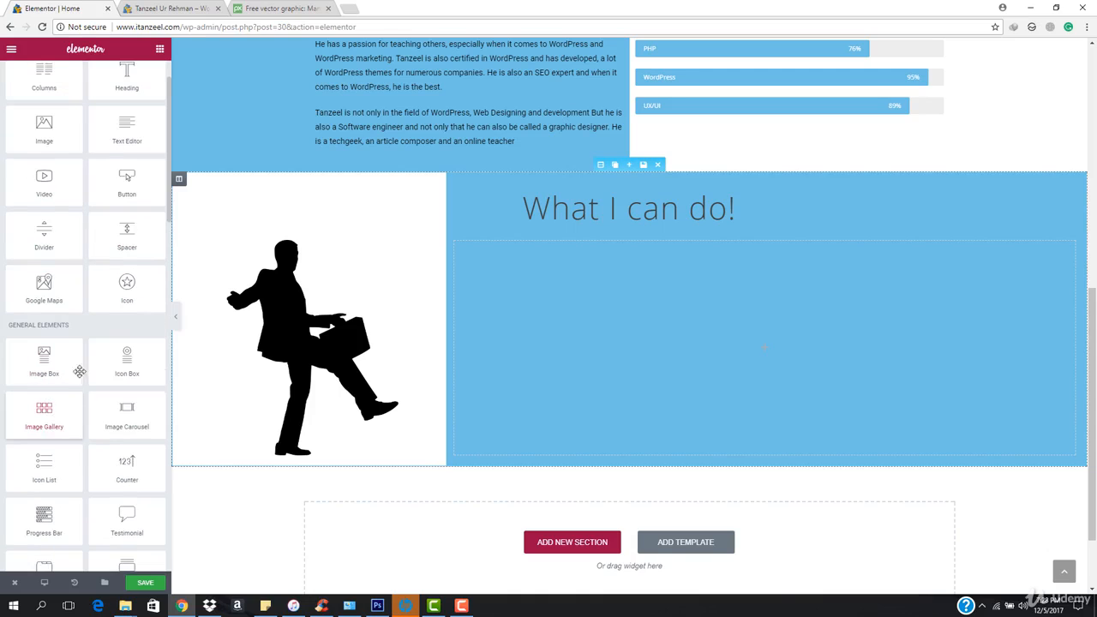
{"action": "left_click_drag", "start_coordinate": [122, 366], "coordinate": [666, 327]}
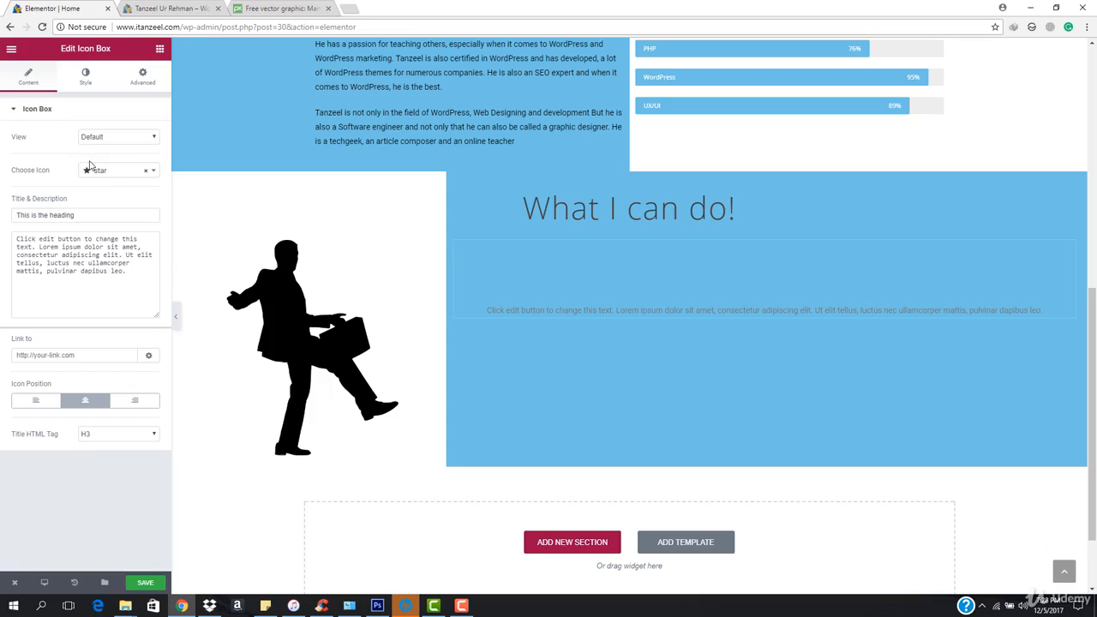
{"action": "left_click", "coordinate": [116, 172]}
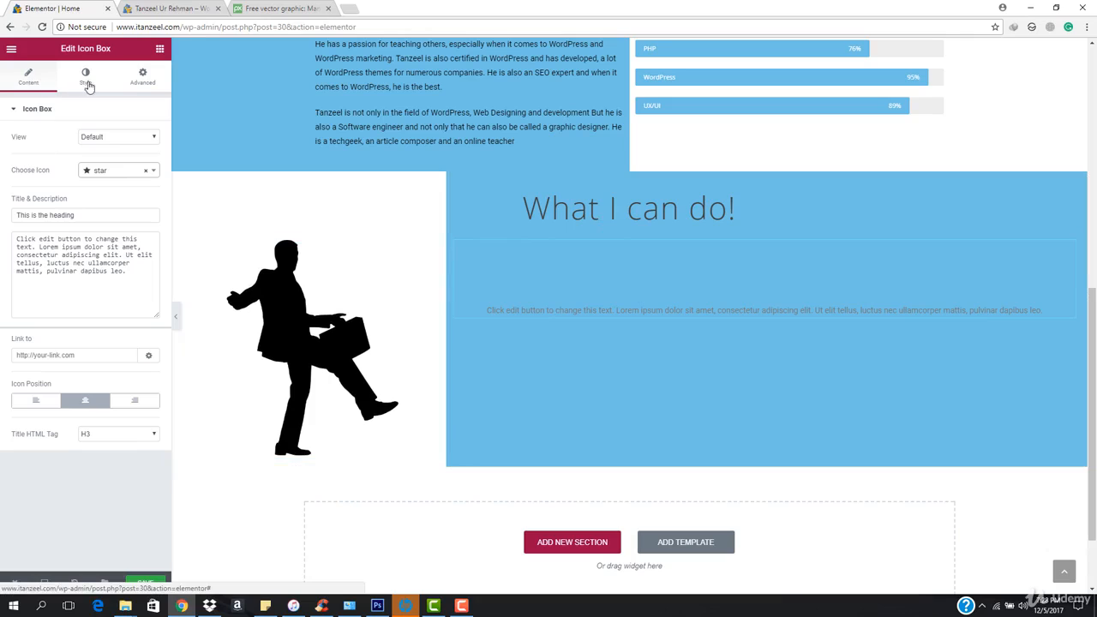
Step: Duplicate the column containing the icon box twice, making three icon box columns beside the silhouette
{"action": "mouse_move", "coordinate": [469, 246]}
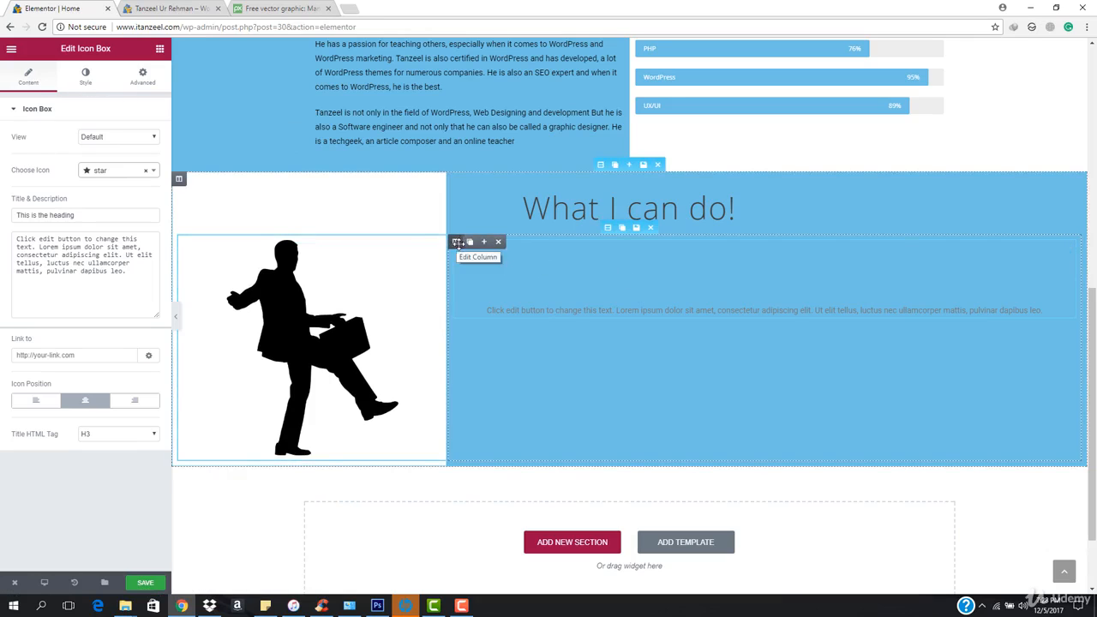
{"action": "left_click", "coordinate": [470, 247]}
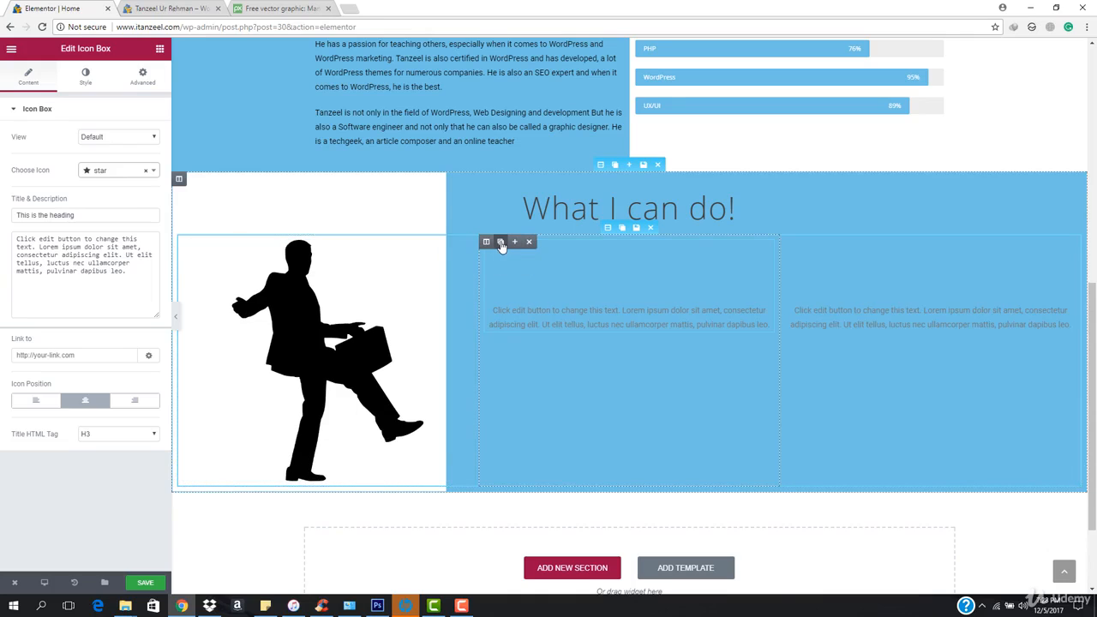
{"action": "left_click", "coordinate": [500, 242]}
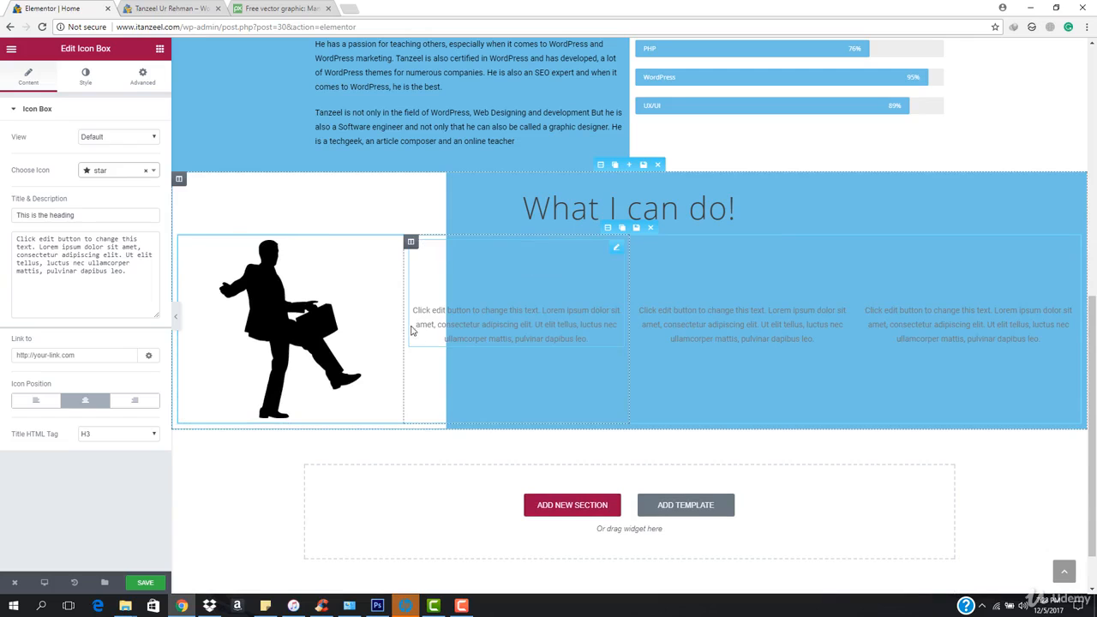
Step: Widen the silhouette column to the edge of the blue background and shift the icon box column boundaries for roughly even widths
{"action": "left_click_drag", "start_coordinate": [404, 323], "coordinate": [446, 324]}
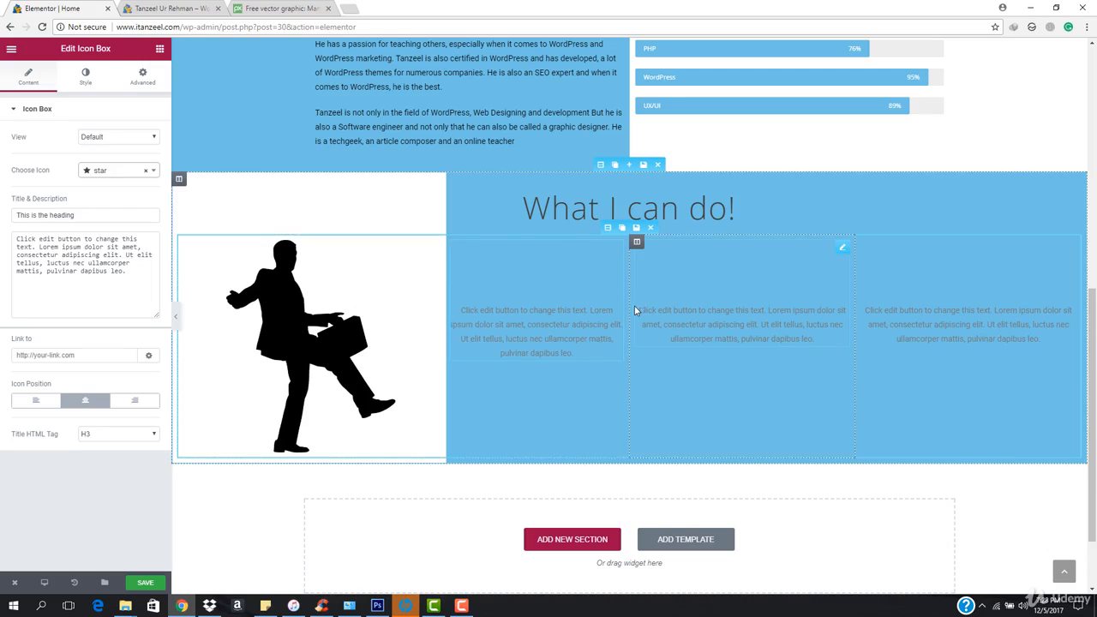
{"action": "left_click_drag", "start_coordinate": [630, 307], "coordinate": [663, 310]}
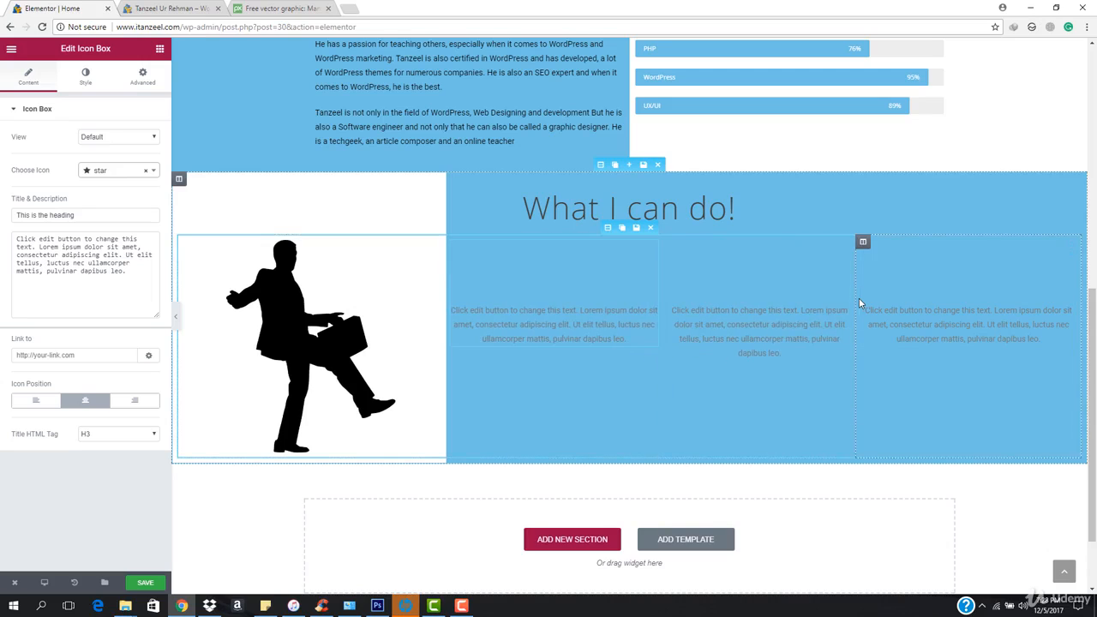
{"action": "left_click_drag", "start_coordinate": [858, 298], "coordinate": [888, 299]}
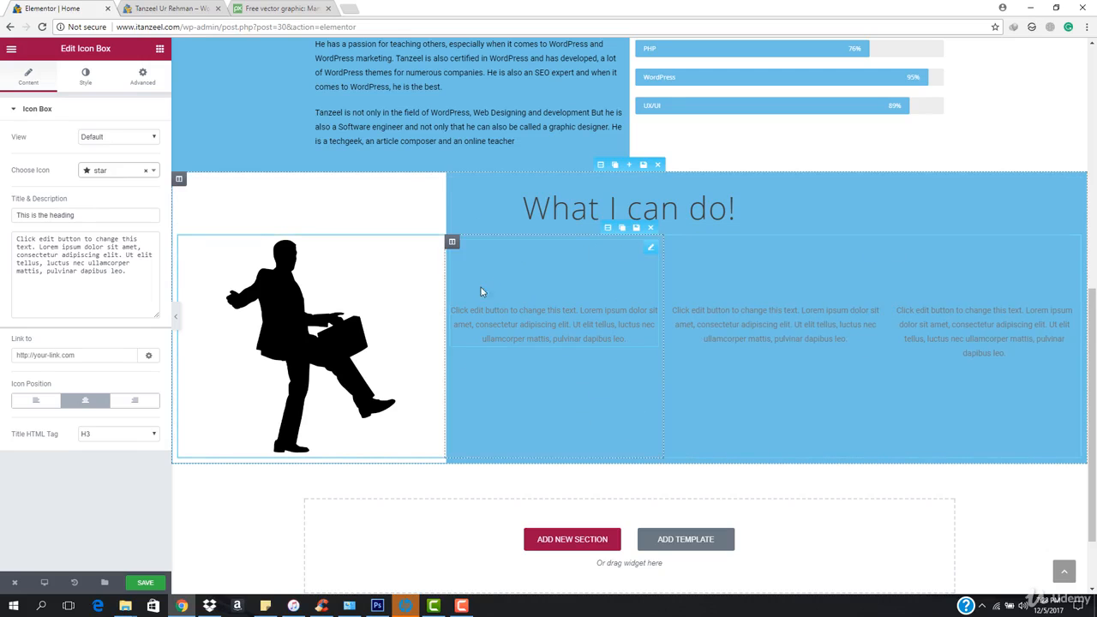
Step: Set the businessman silhouette's image size to Medium - 300 x 300
{"action": "left_click", "coordinate": [386, 421]}
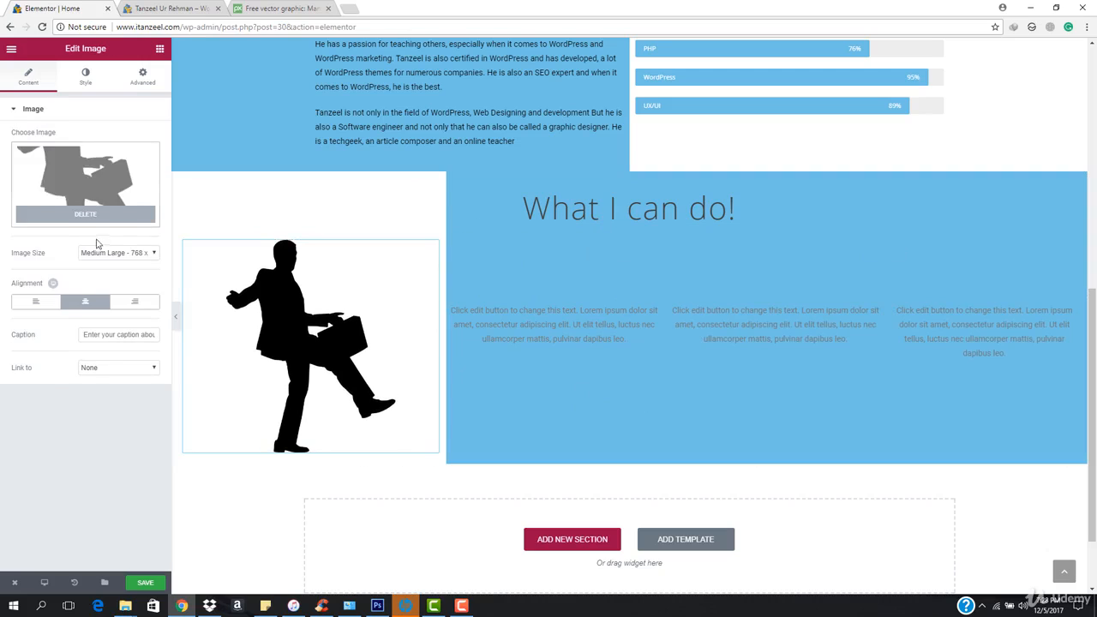
{"action": "left_click", "coordinate": [127, 256]}
{"action": "left_click", "coordinate": [125, 274]}
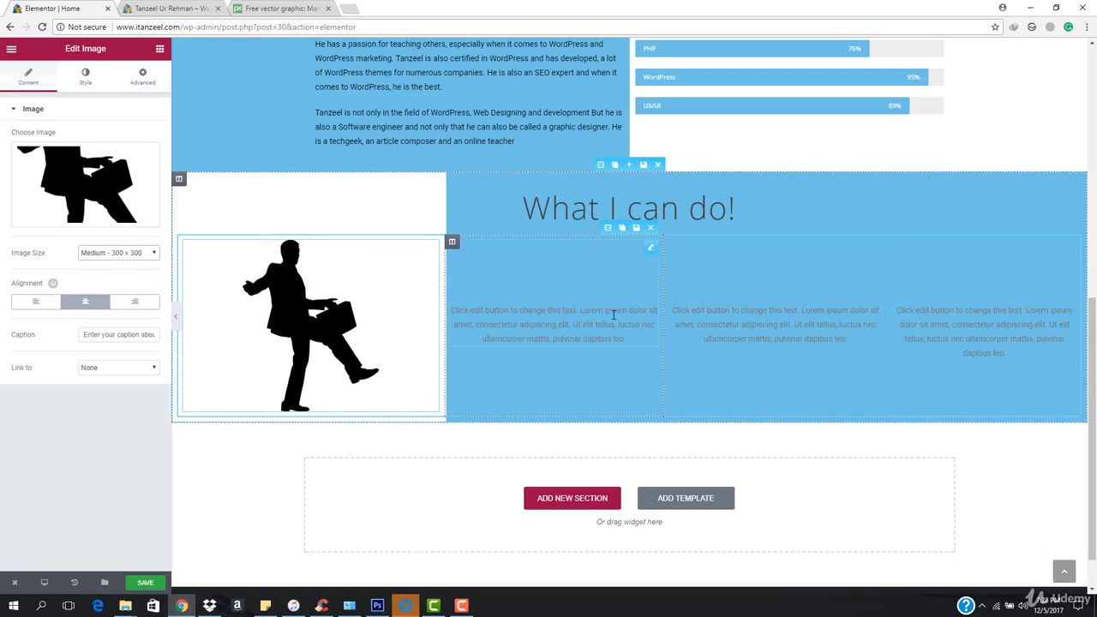
Step: Change the title of the first icon box to "Web Design & Development"
{"action": "left_click", "coordinate": [561, 309]}
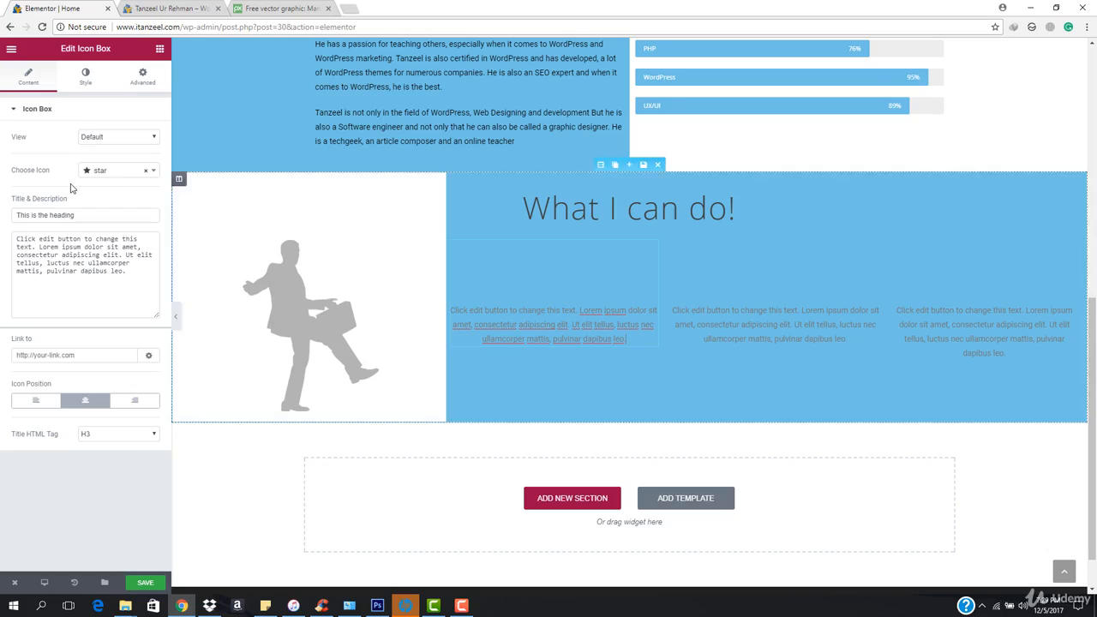
{"action": "left_click", "coordinate": [119, 172]}
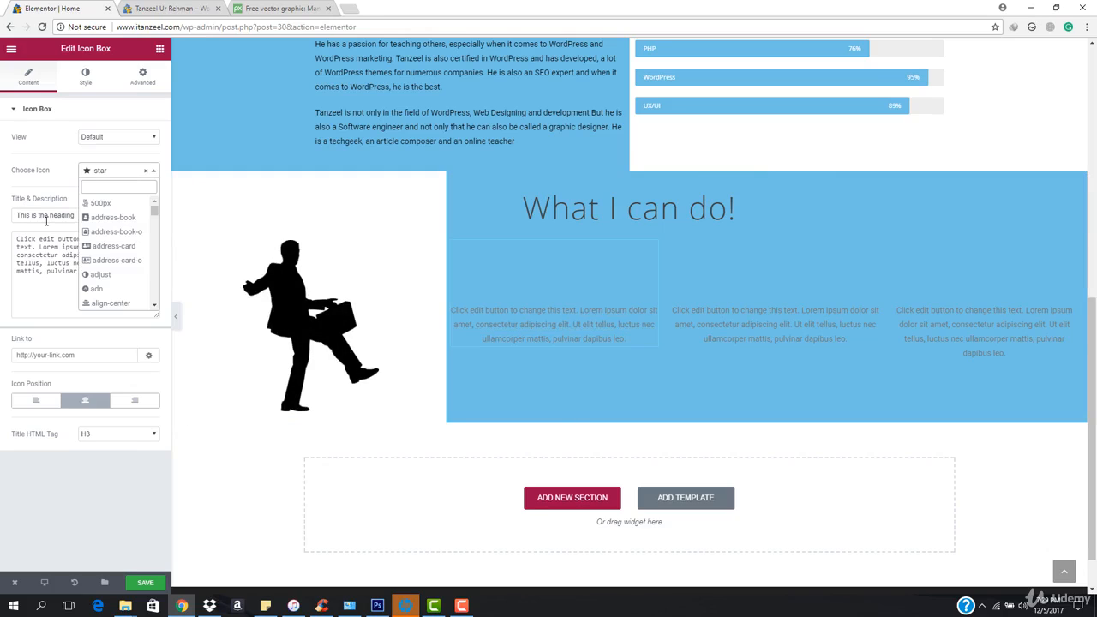
{"action": "triple_click", "coordinate": [46, 221]}
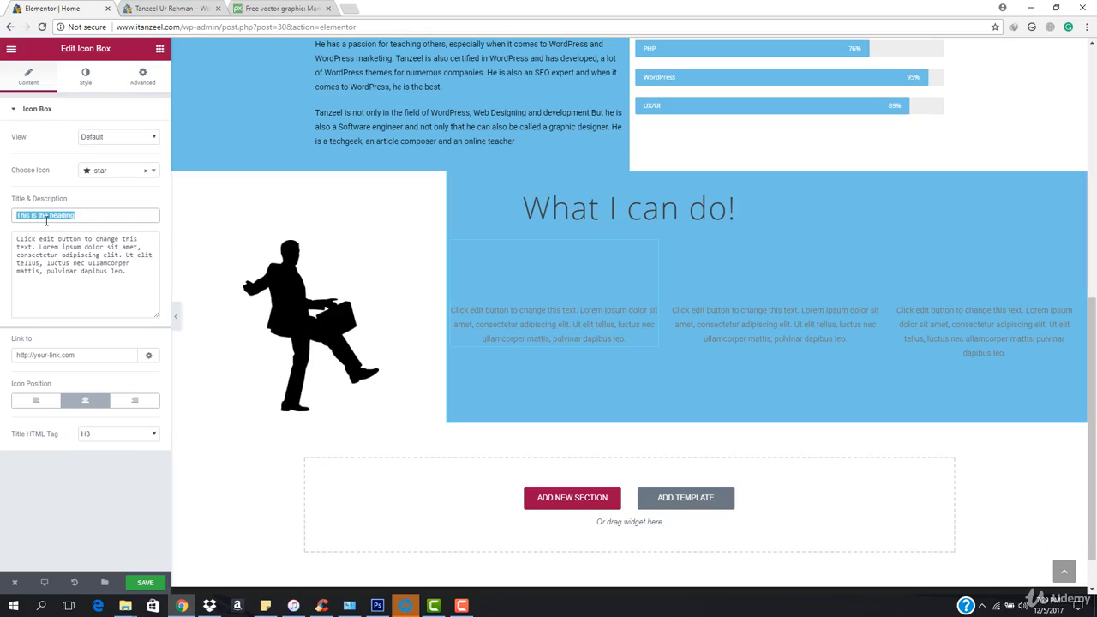
{"action": "type", "text": "Web Design & Development"}
Step: Set the primary color of the first icon box's star icon to white (#ffffff)
{"action": "left_click", "coordinate": [91, 80]}
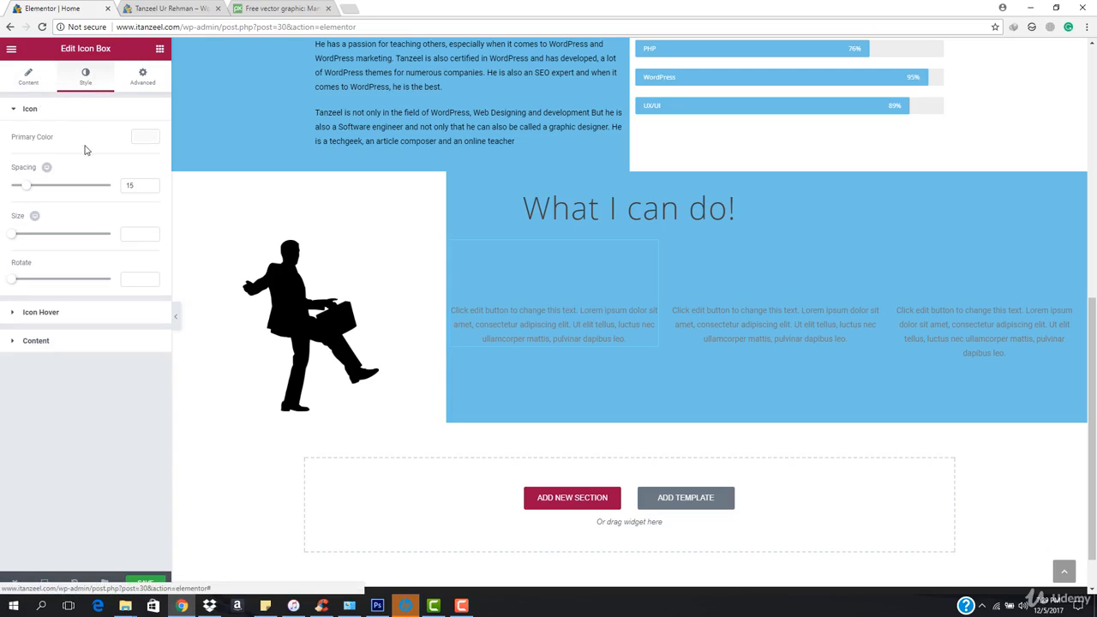
{"action": "left_click", "coordinate": [142, 139]}
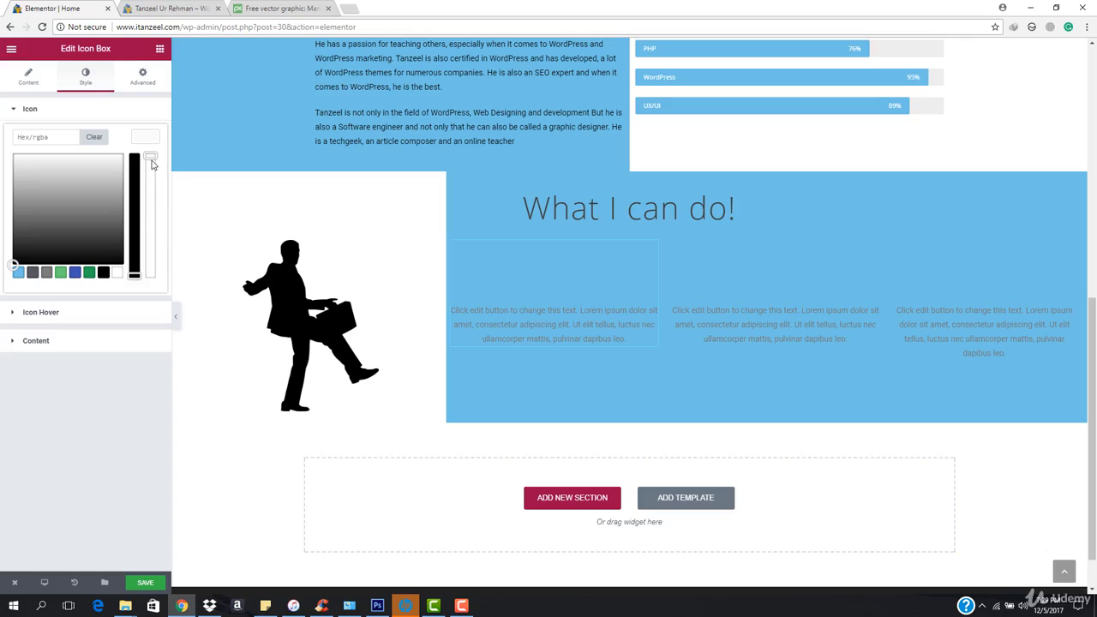
{"action": "mouse_move", "coordinate": [152, 157]}
{"action": "left_mouse_down"}
{"action": "mouse_move", "coordinate": [152, 283]}
{"action": "mouse_move", "coordinate": [150, 156]}
{"action": "left_mouse_up"}
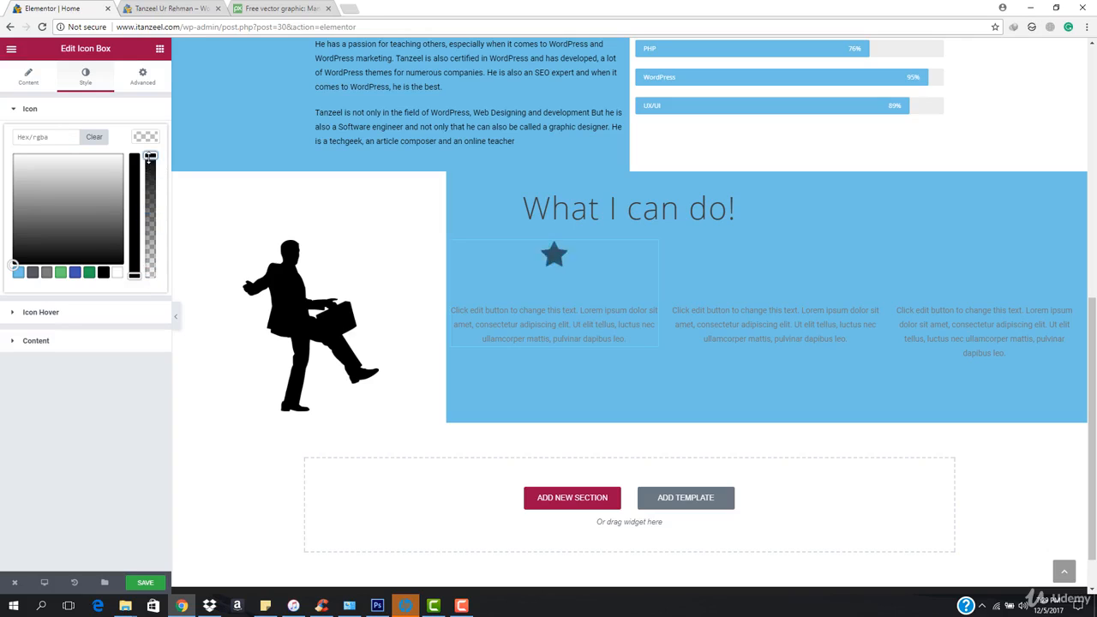
{"action": "left_click", "coordinate": [120, 275]}
{"action": "left_click", "coordinate": [120, 275]}
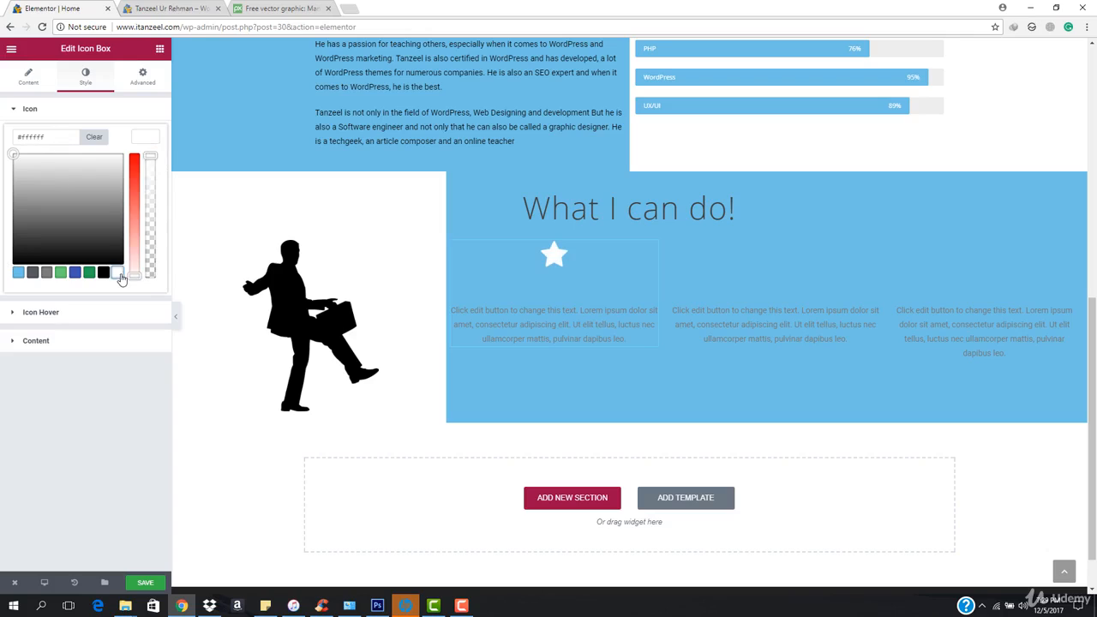
{"action": "left_click", "coordinate": [141, 138]}
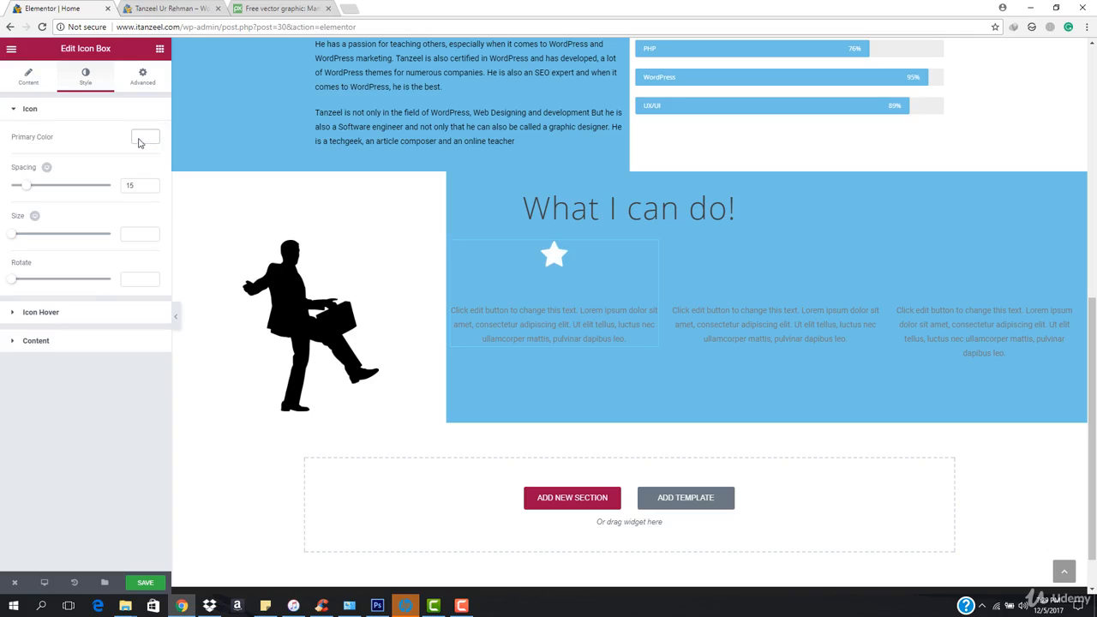
Step: Set both the title color and the description color of the first icon box to white (#ffffff)
{"action": "left_click", "coordinate": [33, 314]}
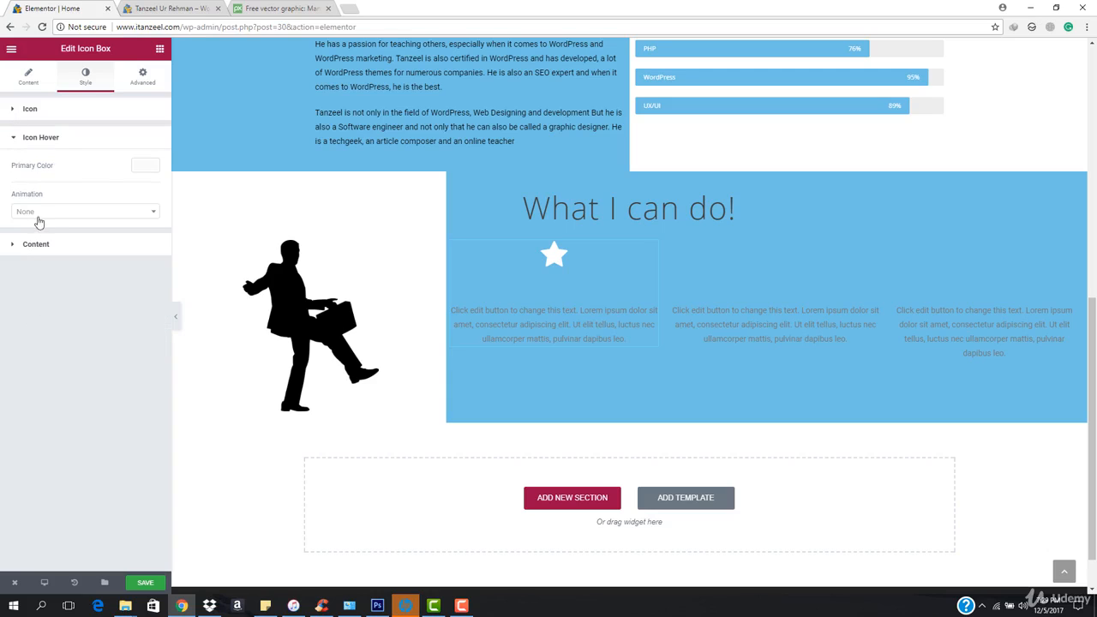
{"action": "left_click", "coordinate": [43, 244]}
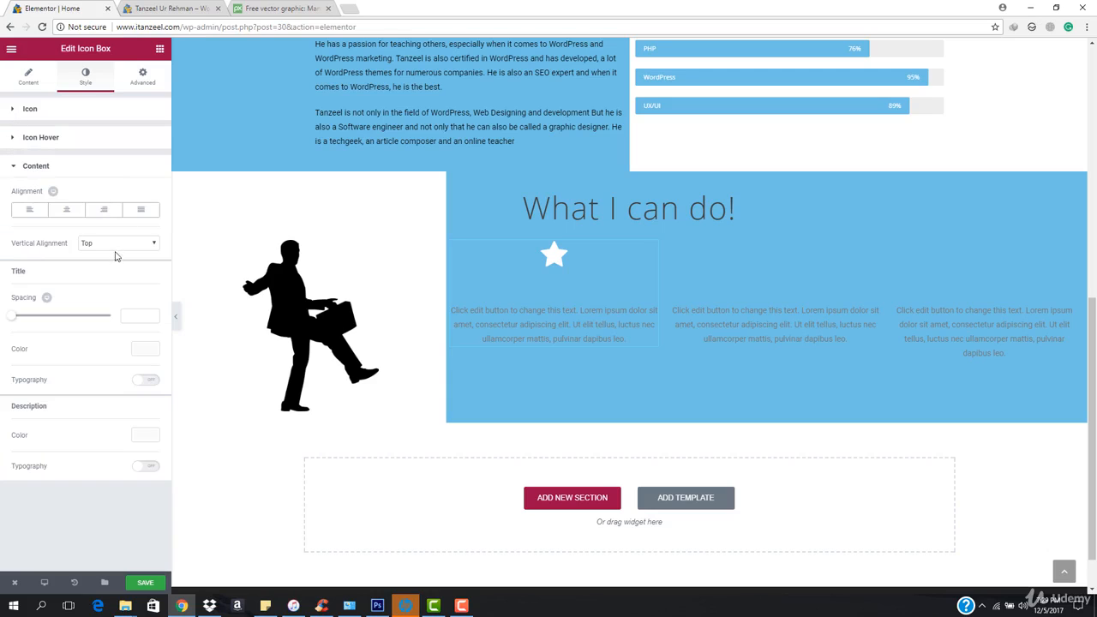
{"action": "left_click", "coordinate": [145, 348]}
{"action": "left_click", "coordinate": [118, 483]}
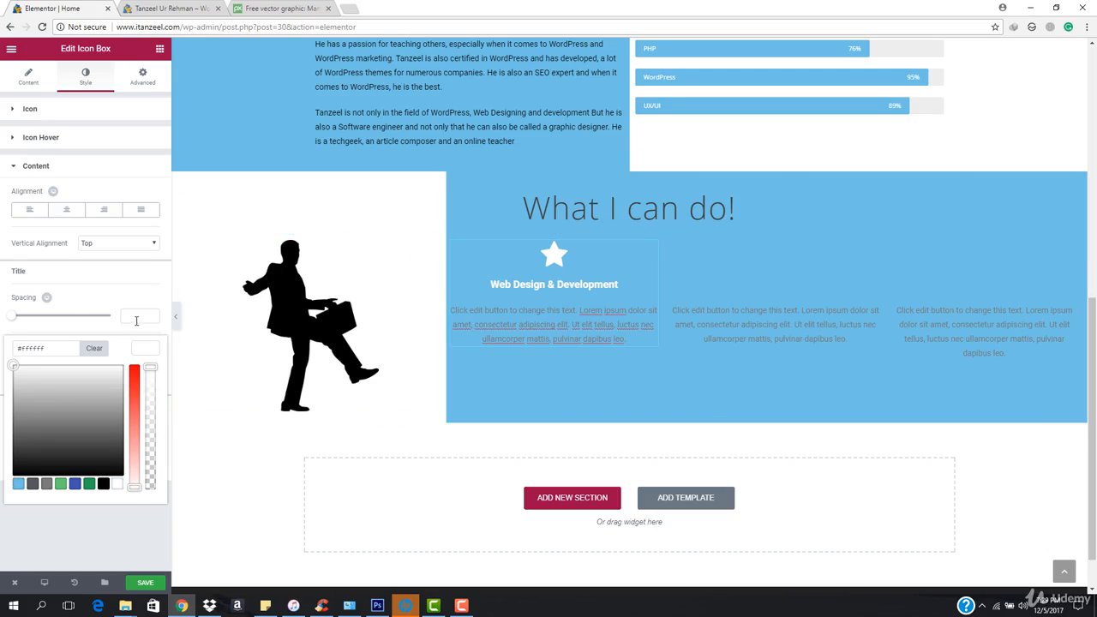
{"action": "left_click", "coordinate": [146, 348]}
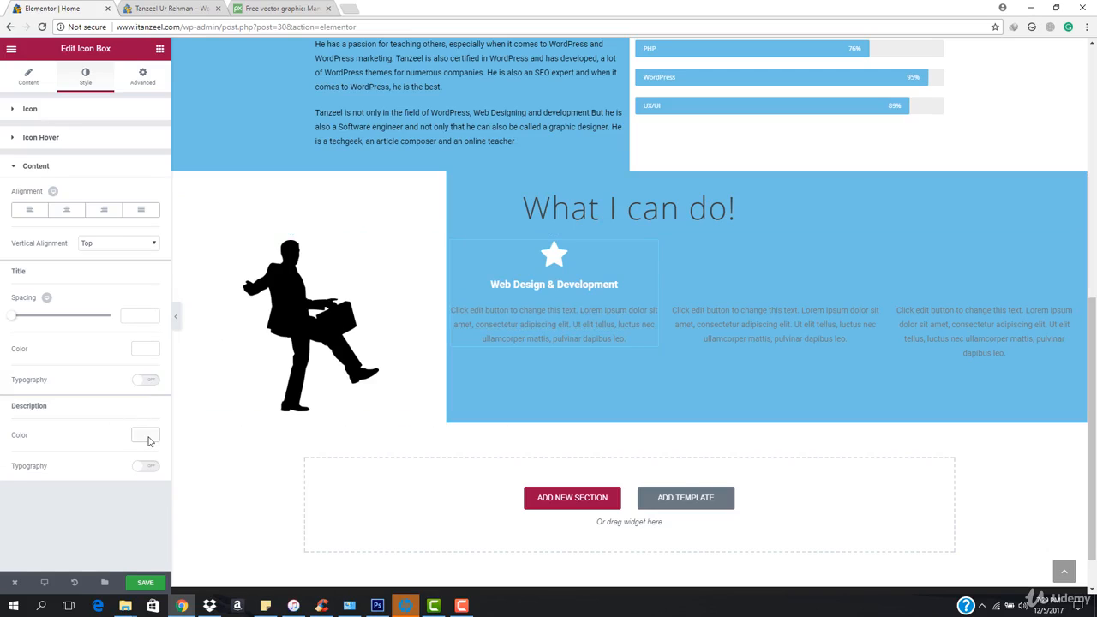
{"action": "left_click", "coordinate": [145, 436]}
{"action": "scroll", "coordinate": [112, 454], "scroll_direction": "down", "scroll_amount": 1}
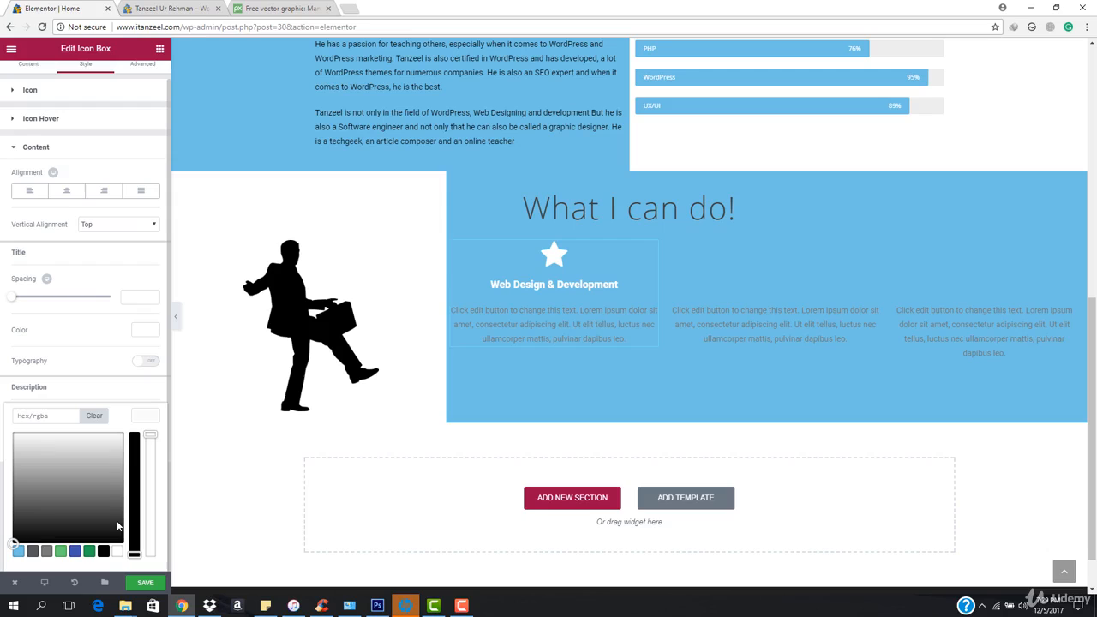
{"action": "left_click", "coordinate": [117, 551]}
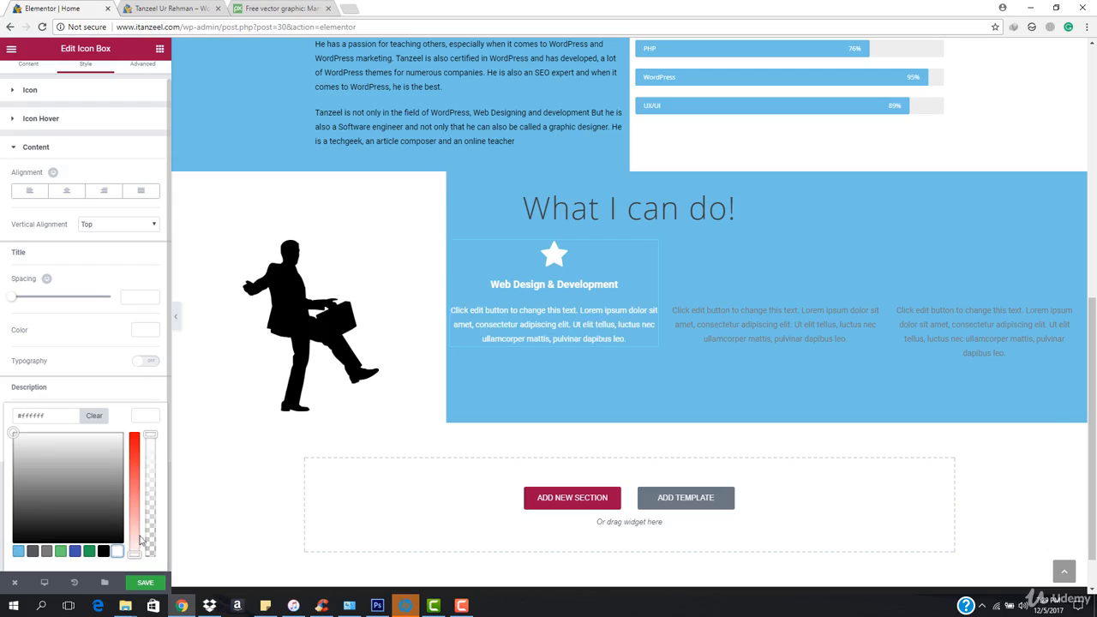
Step: Duplicate the white icon box several times in its column and delete the unstyled icon boxes from the other two columns
{"action": "left_click", "coordinate": [636, 248]}
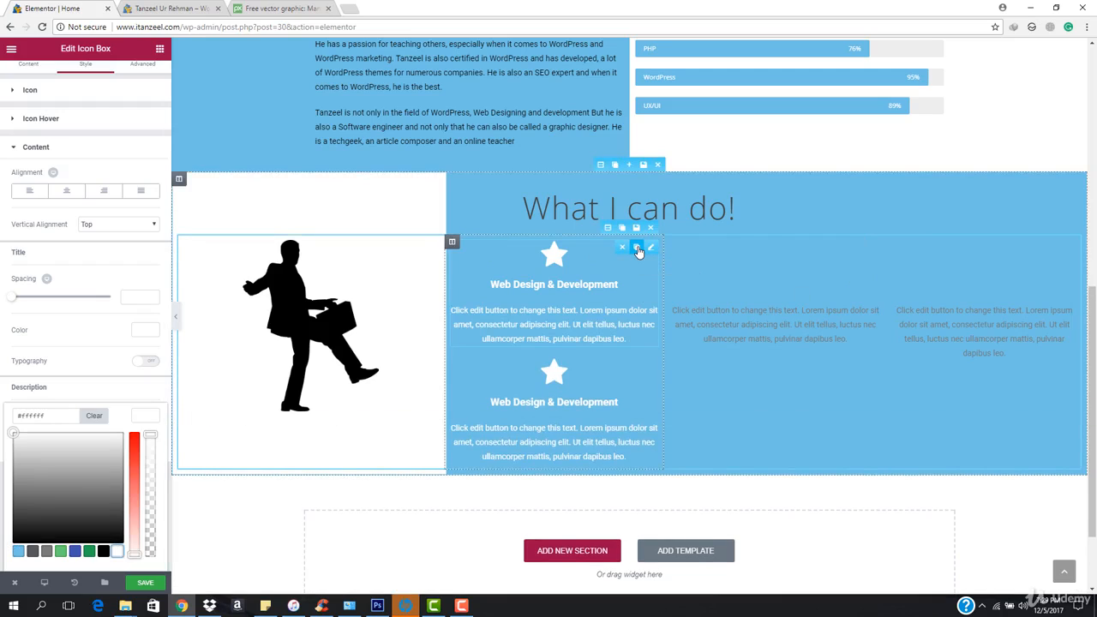
{"action": "left_click", "coordinate": [636, 249]}
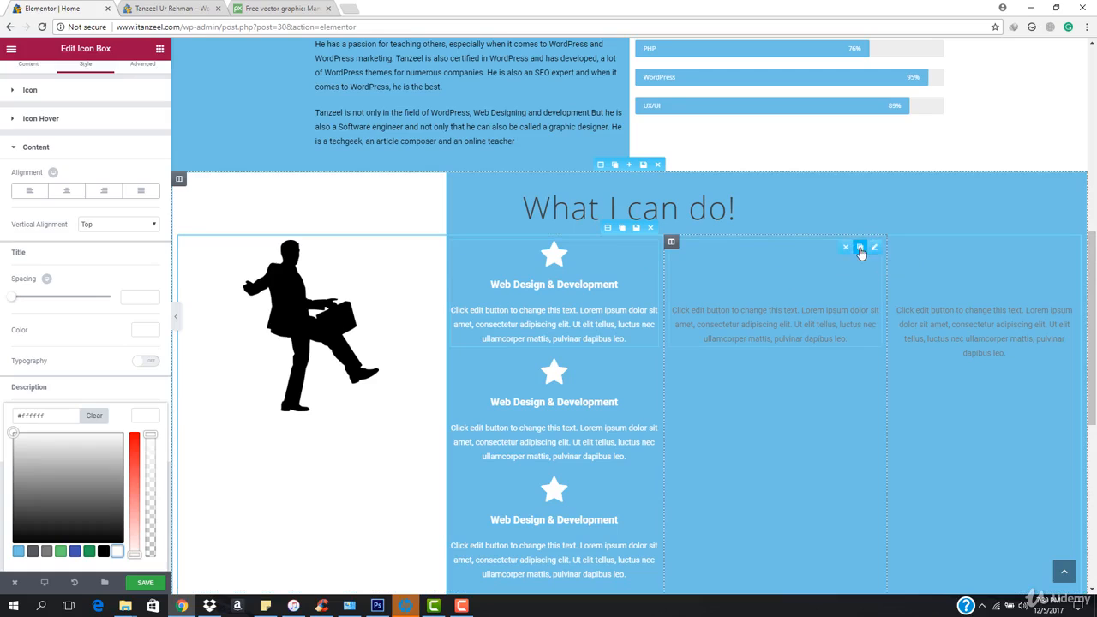
{"action": "left_click", "coordinate": [845, 248]}
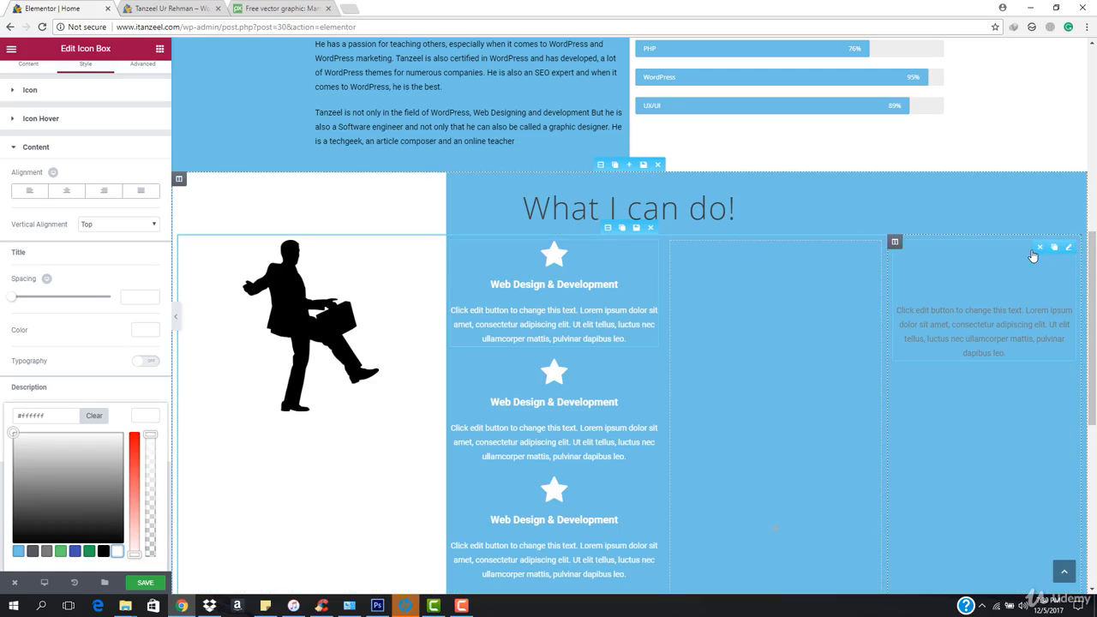
{"action": "left_click", "coordinate": [1038, 247]}
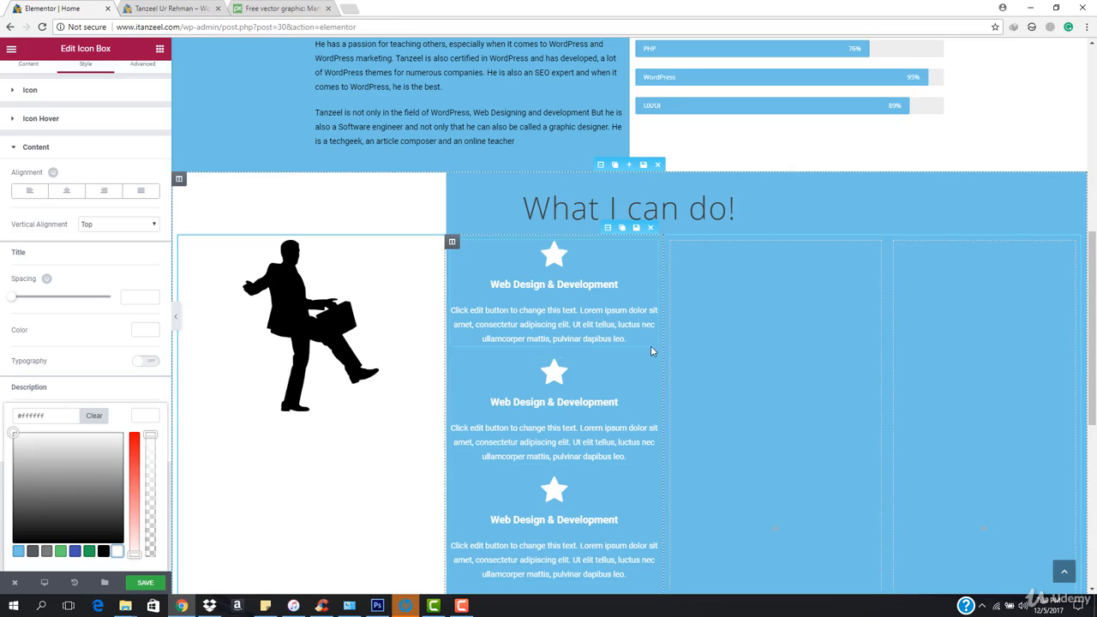
Step: Distribute the white icon box copies across the three blue columns, duplicating one more so that each column holds two
{"action": "left_click_drag", "start_coordinate": [651, 366], "coordinate": [822, 297]}
{"action": "left_click_drag", "start_coordinate": [654, 362], "coordinate": [1028, 338]}
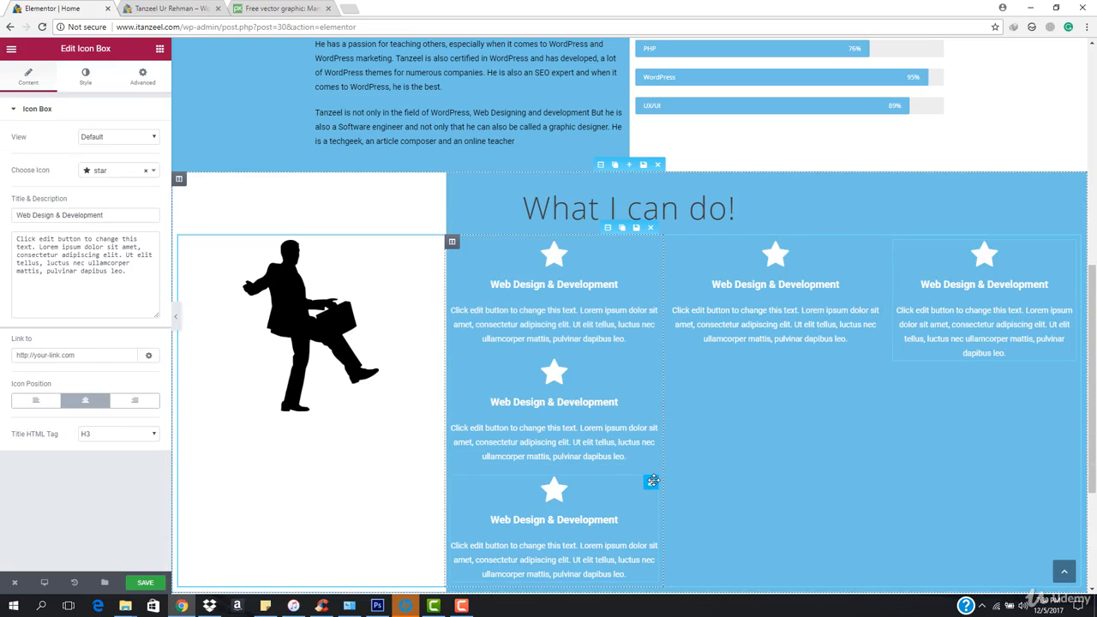
{"action": "left_click_drag", "start_coordinate": [651, 482], "coordinate": [783, 394]}
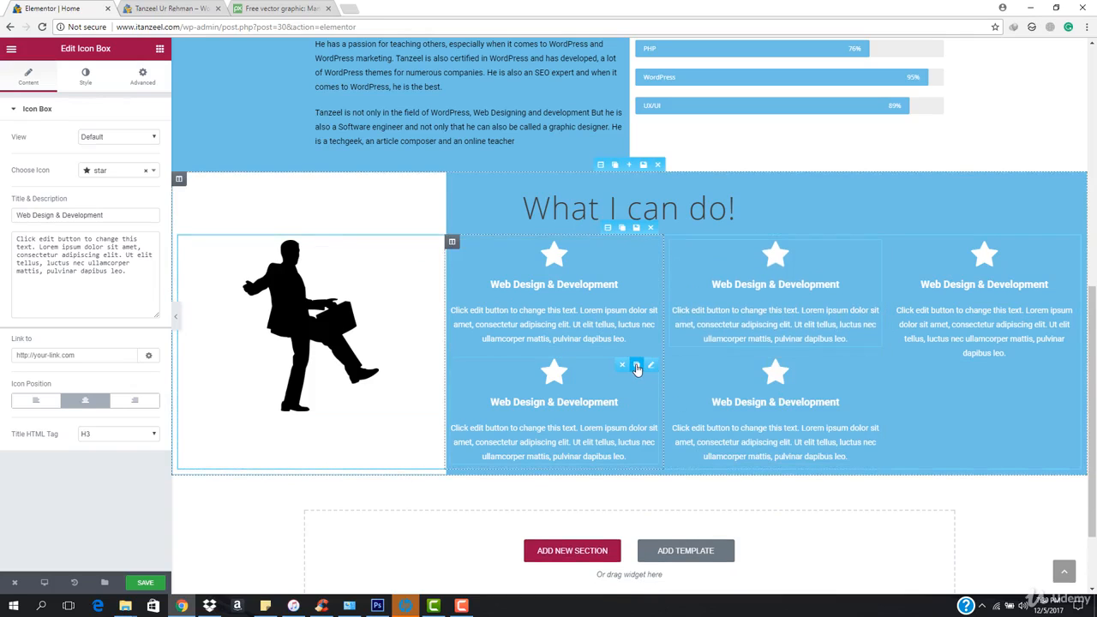
{"action": "left_click", "coordinate": [637, 367]}
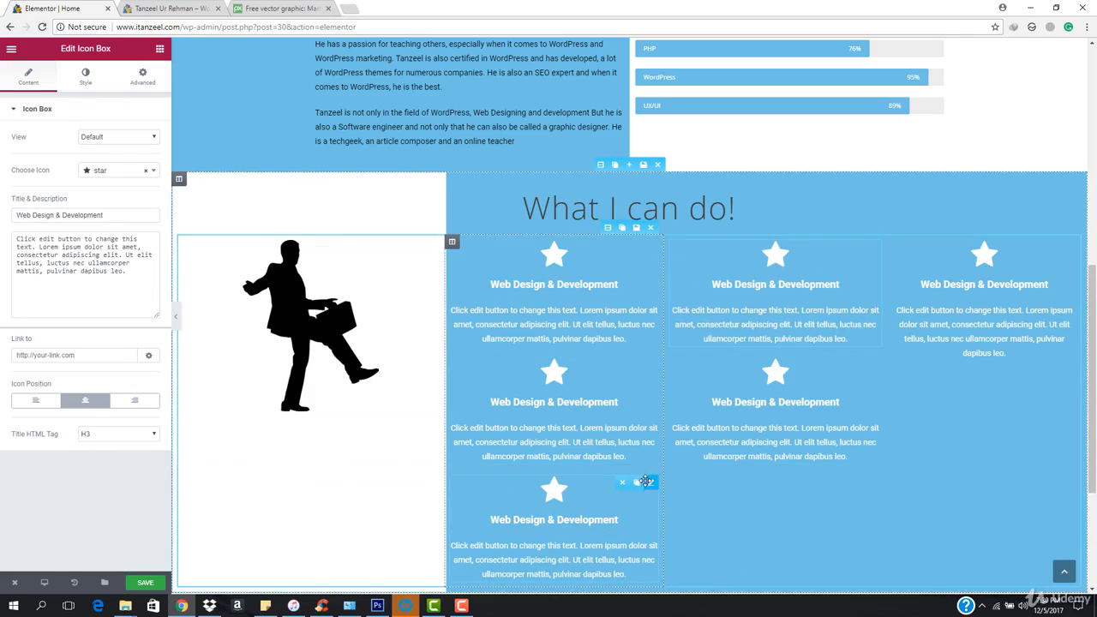
{"action": "mouse_move", "coordinate": [636, 487]}
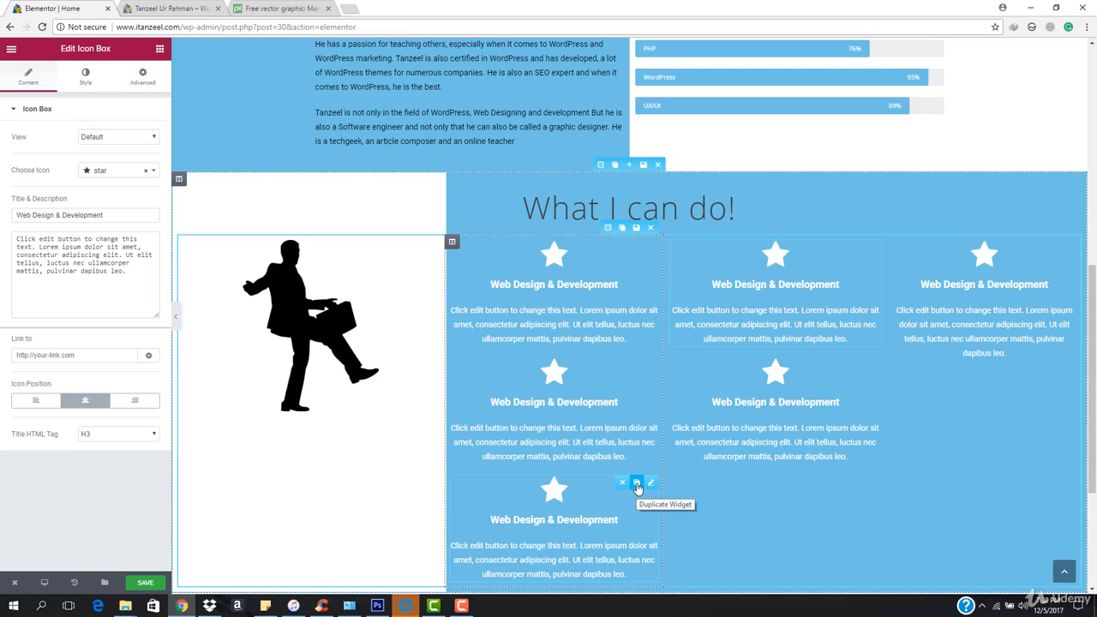
{"action": "left_click_drag", "start_coordinate": [636, 486], "coordinate": [966, 414]}
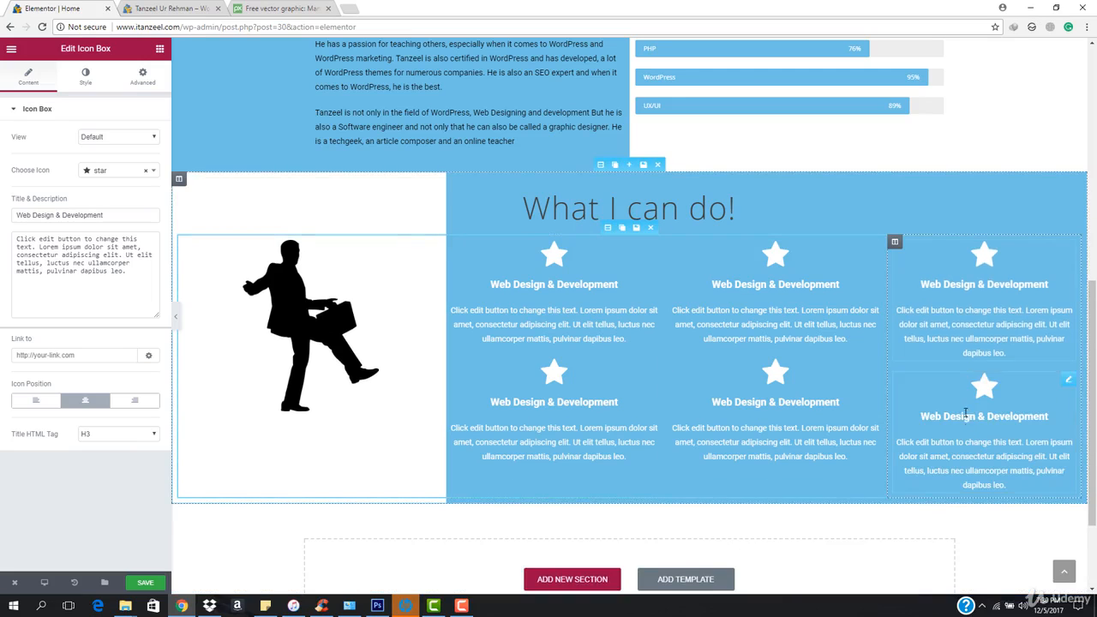
Step: Set the businessman silhouette's image size to Medium Large and preview the section with the editing sidebar hidden
{"action": "left_click", "coordinate": [254, 404]}
{"action": "left_click", "coordinate": [116, 253]}
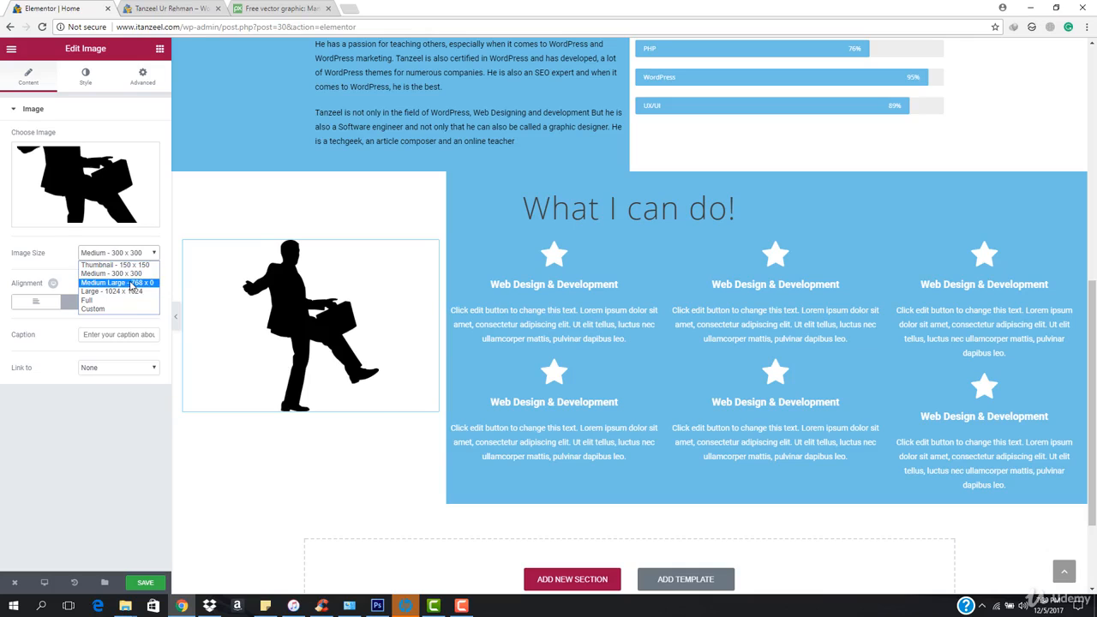
{"action": "left_click", "coordinate": [131, 282]}
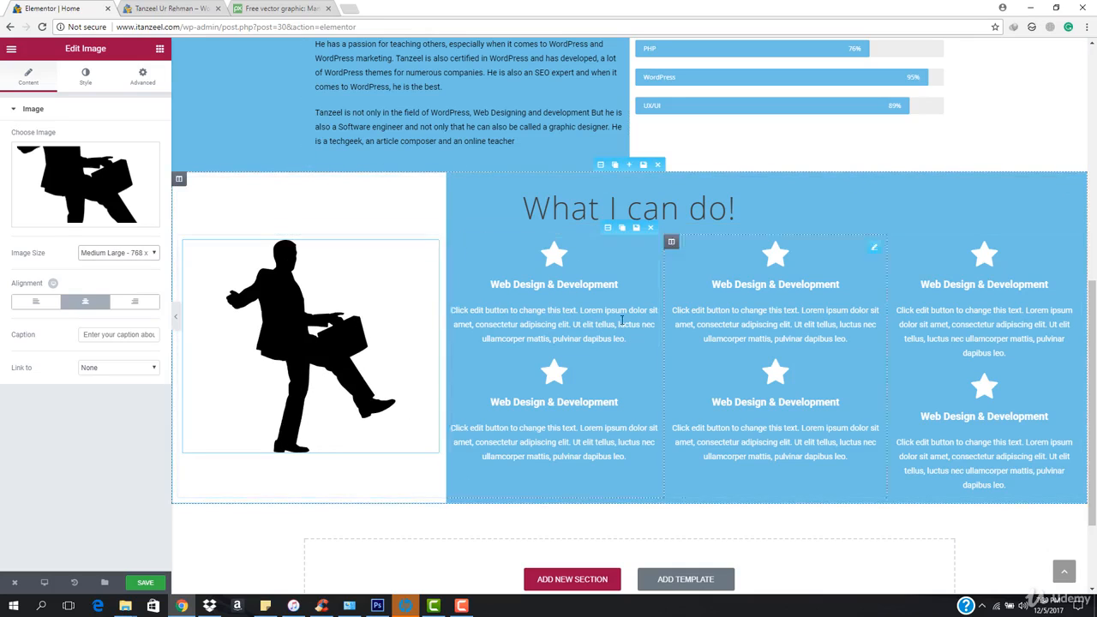
{"action": "left_click", "coordinate": [177, 317]}
{"action": "scroll", "coordinate": [411, 326], "scroll_direction": "up", "scroll_amount": 3}
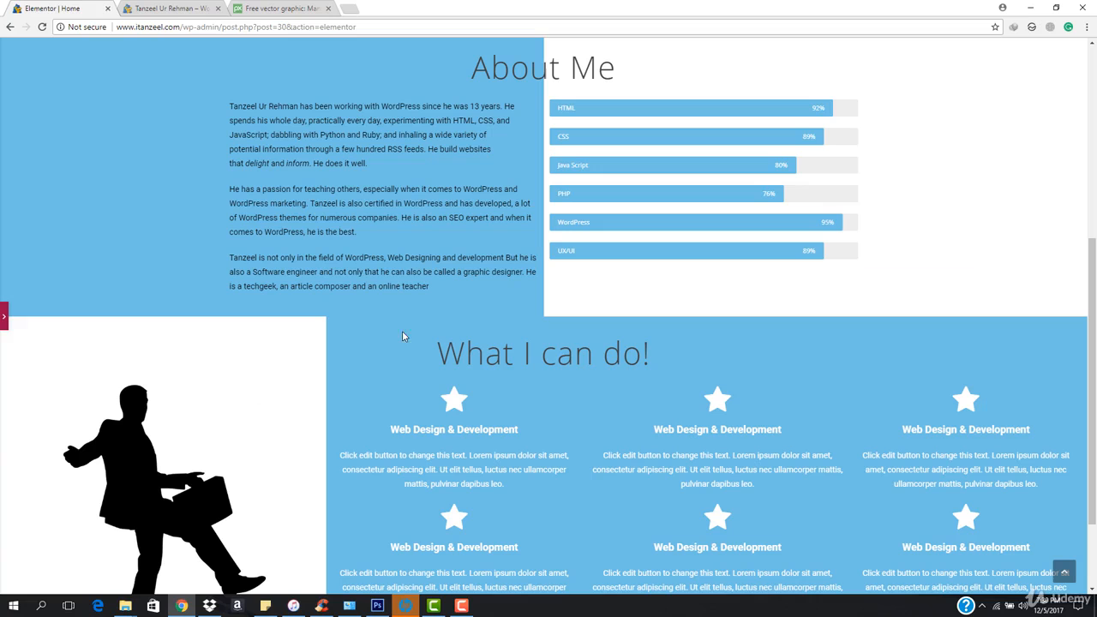
{"action": "scroll", "coordinate": [417, 332], "scroll_direction": "up", "scroll_amount": 5}
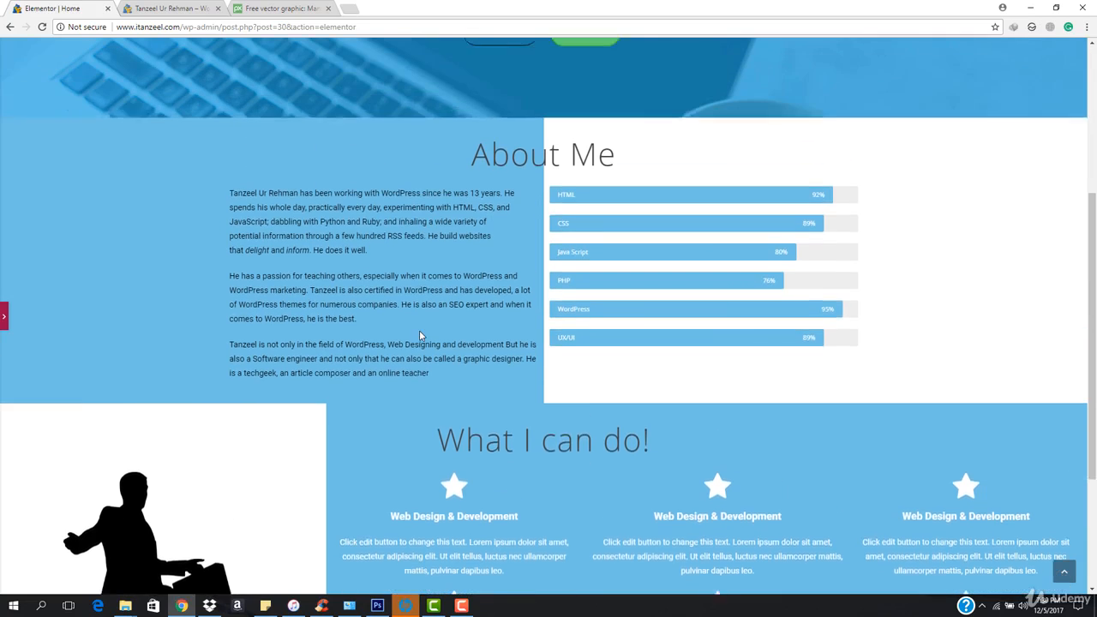
{"action": "scroll", "coordinate": [424, 331], "scroll_direction": "down", "scroll_amount": 10}
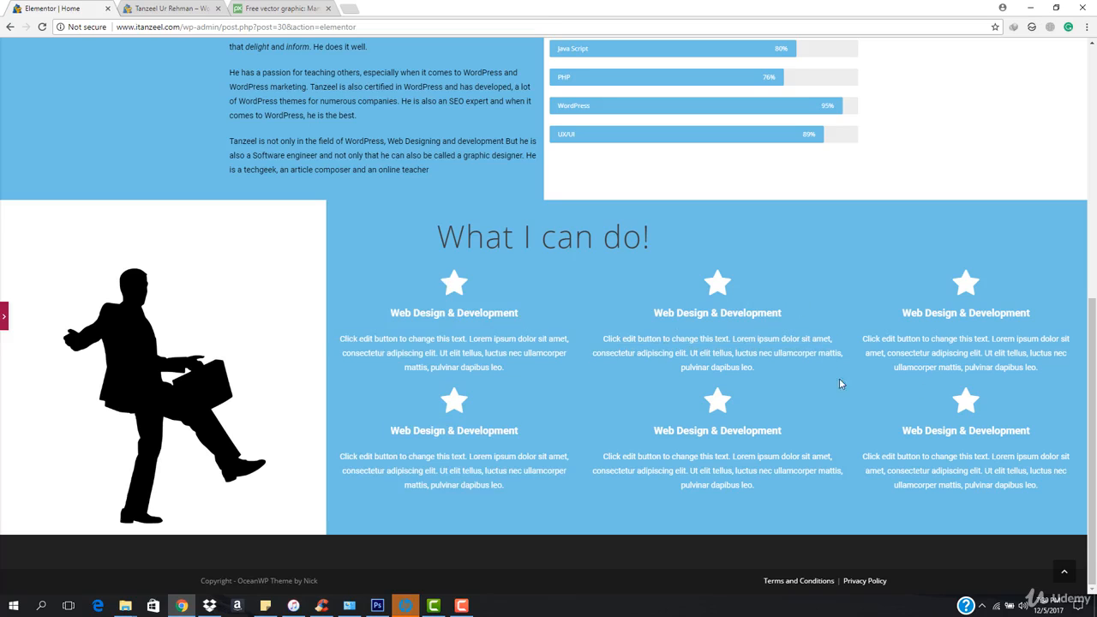
{"action": "left_click", "coordinate": [5, 318]}
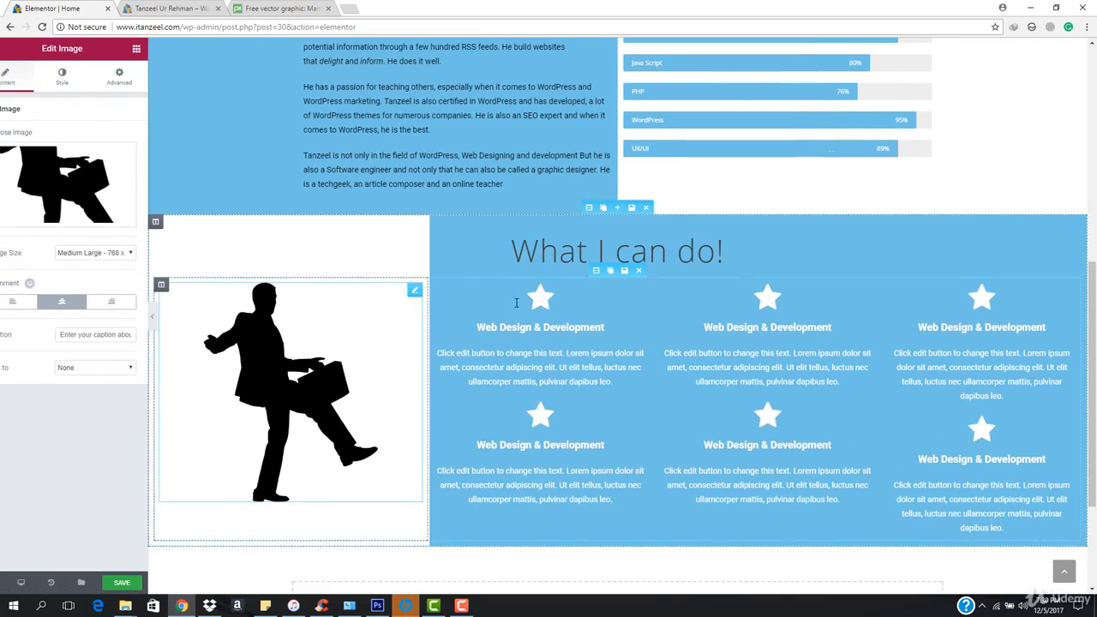
Step: Change the icon of the first "Web Design & Development" box in the upper row to laptop
{"action": "left_click", "coordinate": [555, 363]}
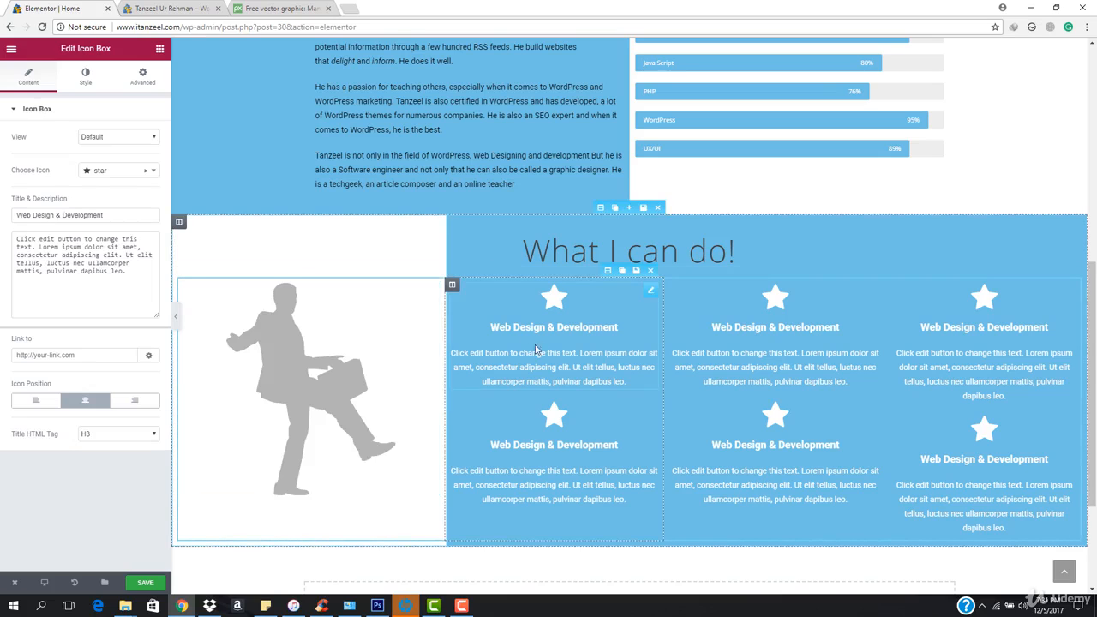
{"action": "left_click", "coordinate": [120, 176]}
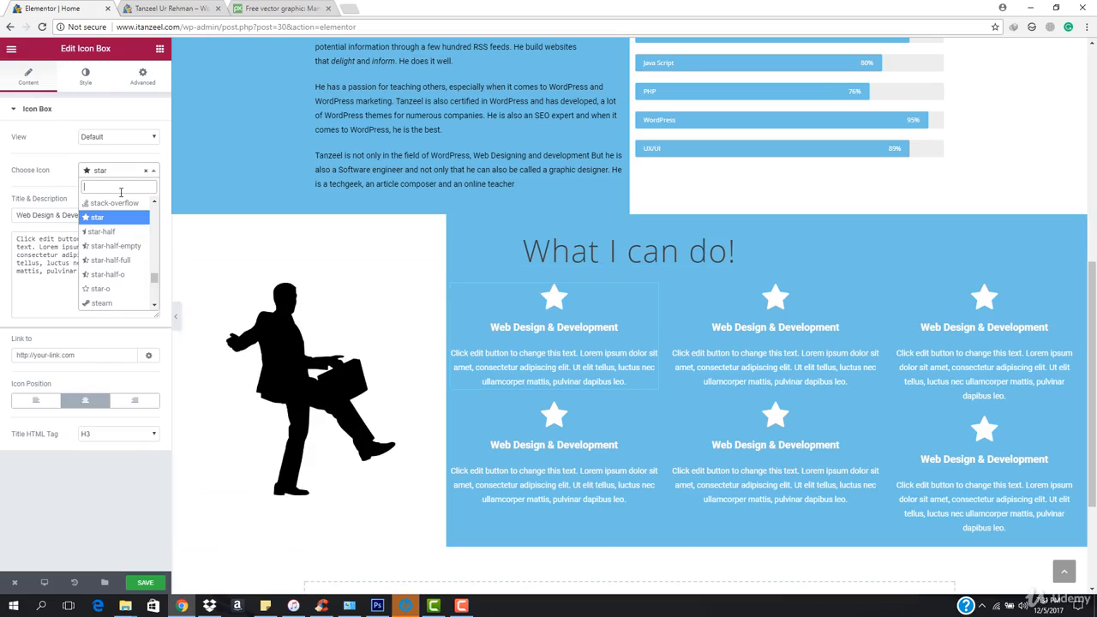
{"action": "type", "text": "lap"}
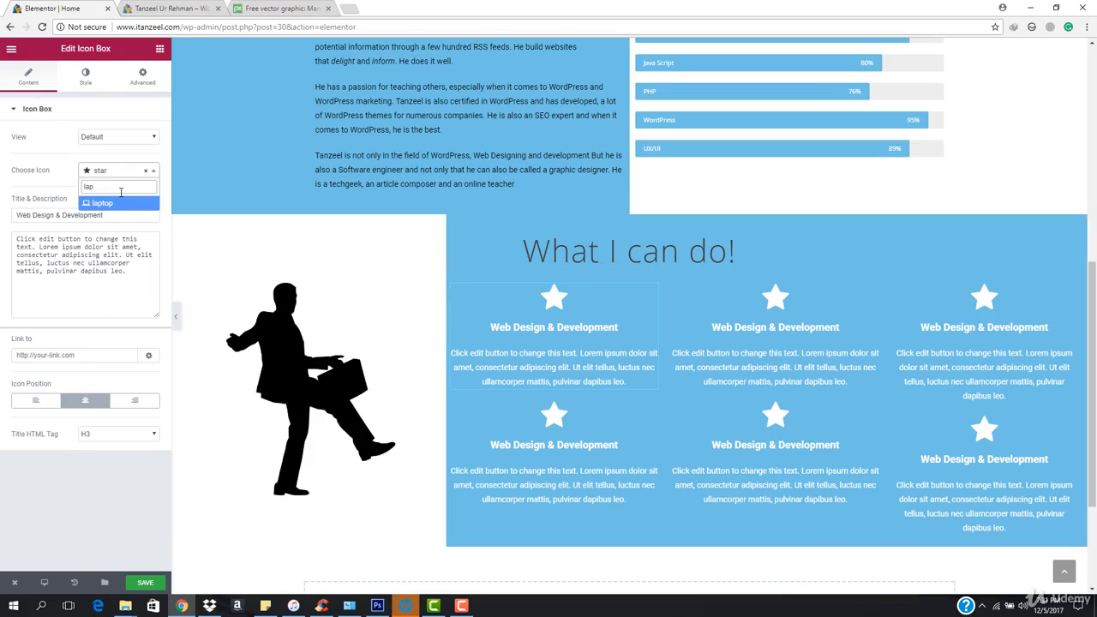
{"action": "key", "text": "Return"}
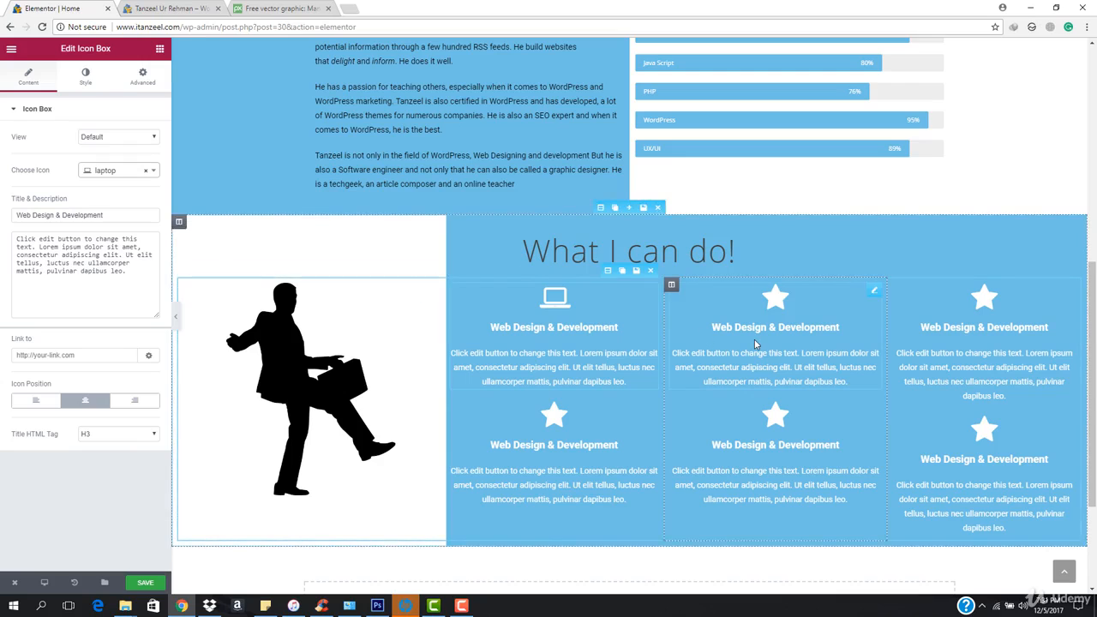
Step: Retitle the upper icon box in the middle blue column as "SEO" and open its icon choices
{"action": "left_click", "coordinate": [874, 289]}
{"action": "triple_click", "coordinate": [83, 221]}
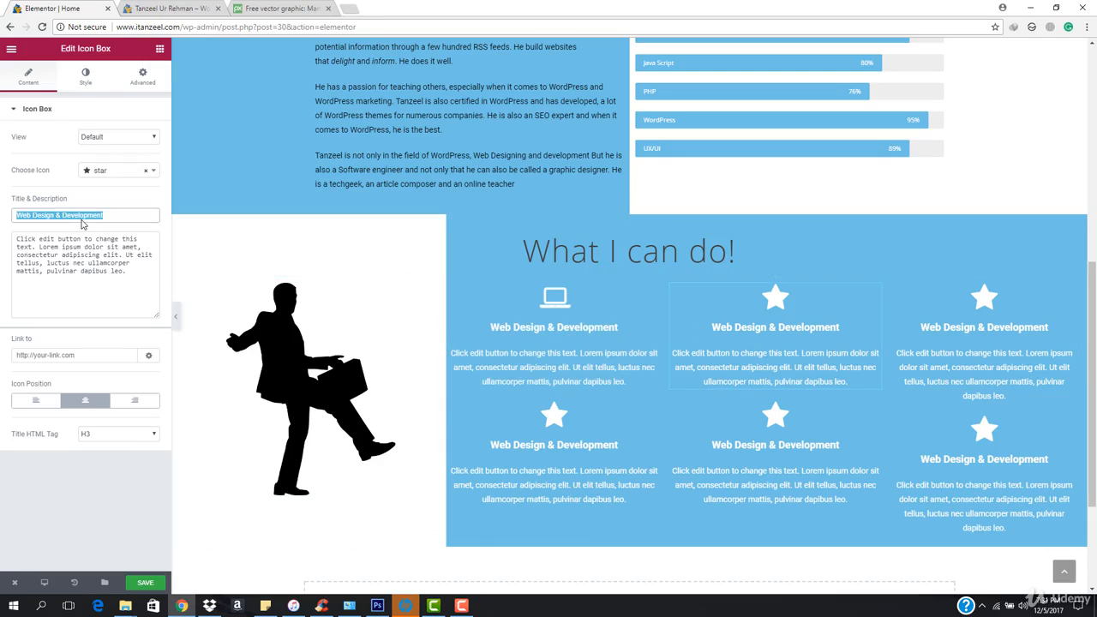
{"action": "type", "text": "SEO"}
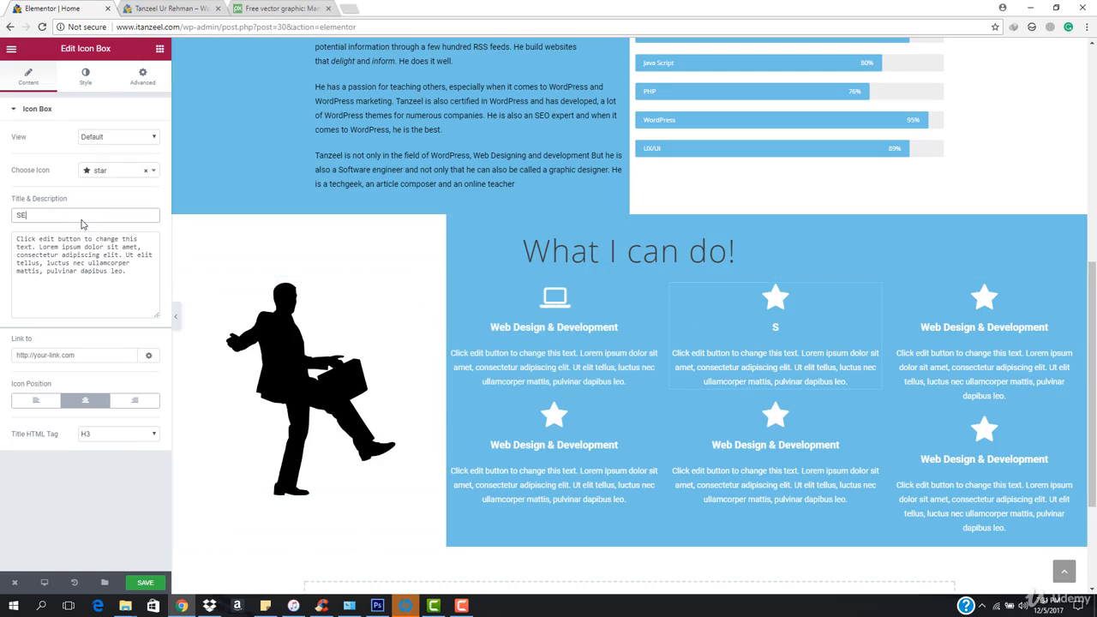
{"action": "left_click", "coordinate": [114, 175]}
Step: Try to find an icon for the SEO box by searching for "mark" and "grap"
{"action": "type", "text": "mark"}
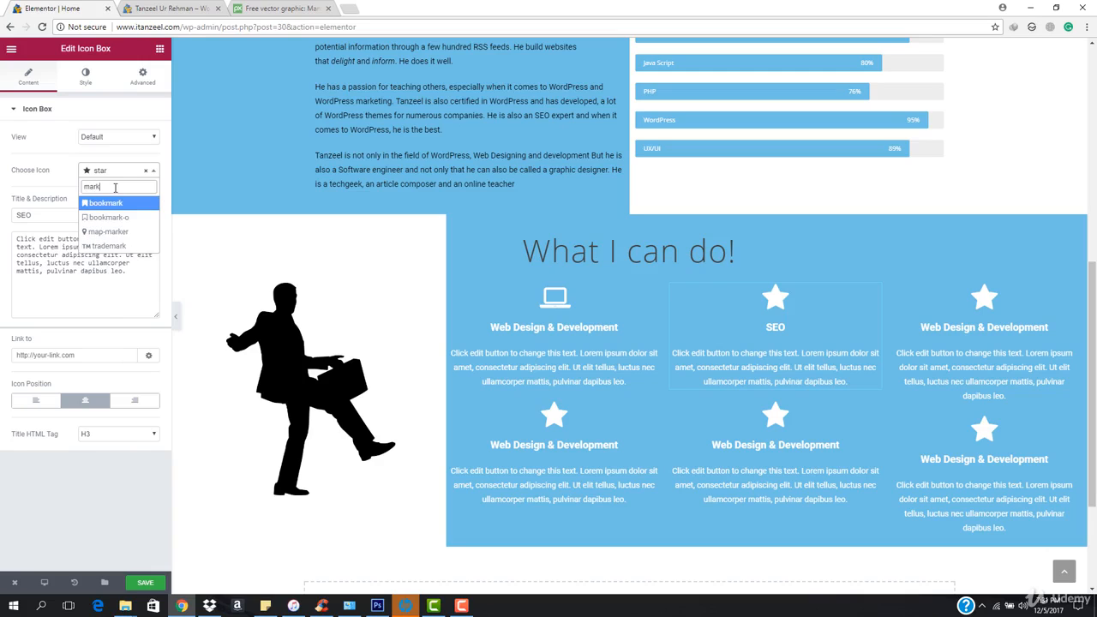
{"action": "key", "text": "BackSpace"}
{"action": "key", "text": "BackSpace"}
{"action": "key", "text": "BackSpace"}
{"action": "key", "text": "BackSpace"}
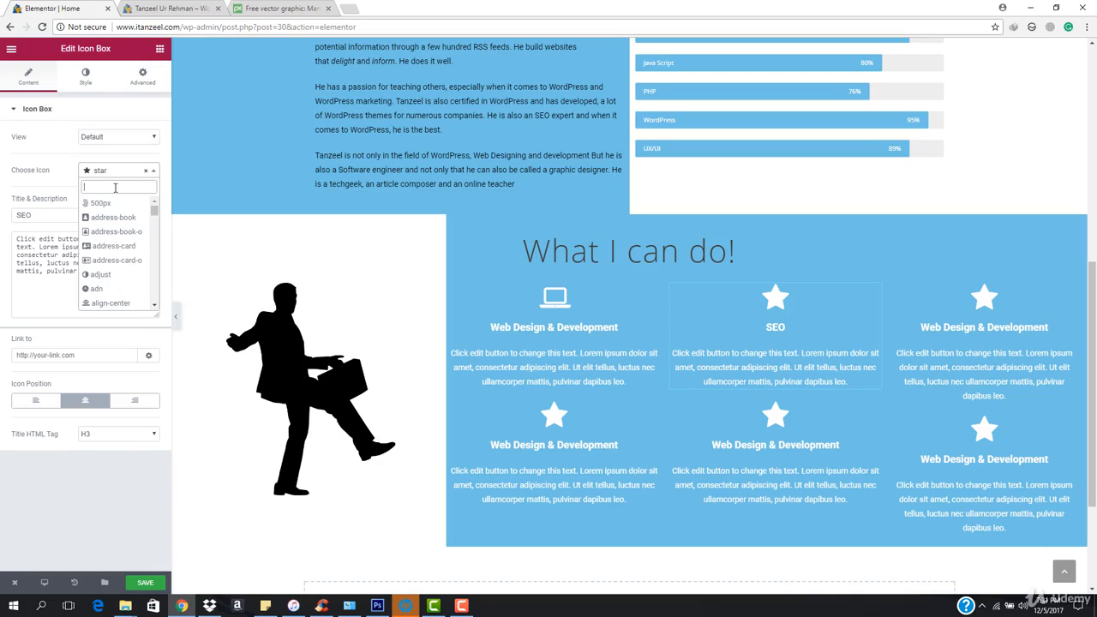
{"action": "type", "text": "gra"}
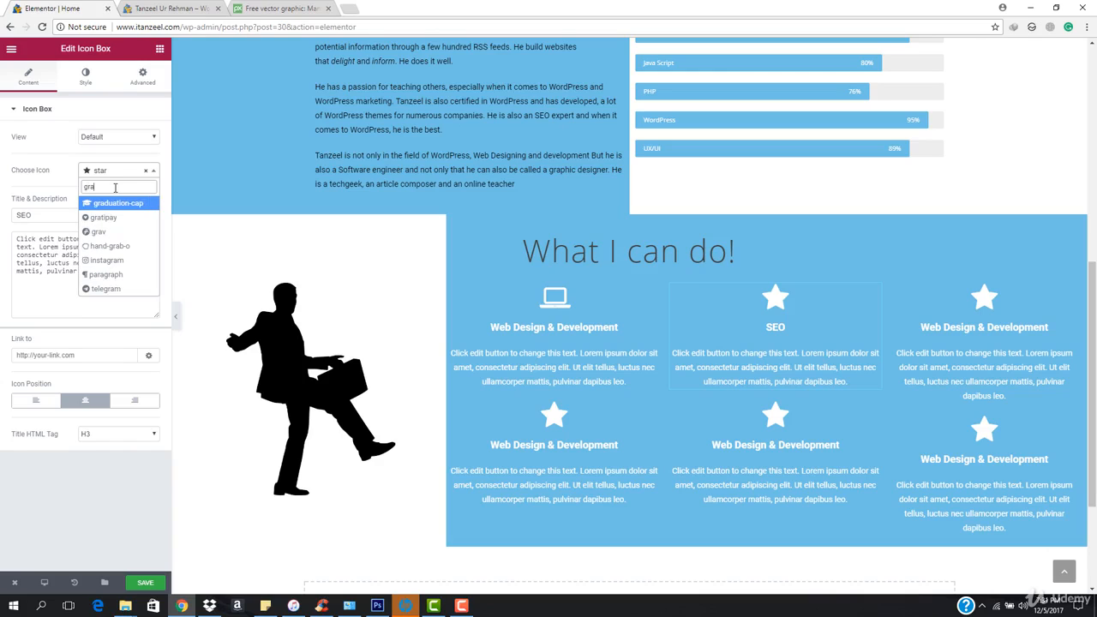
{"action": "type", "text": "p"}
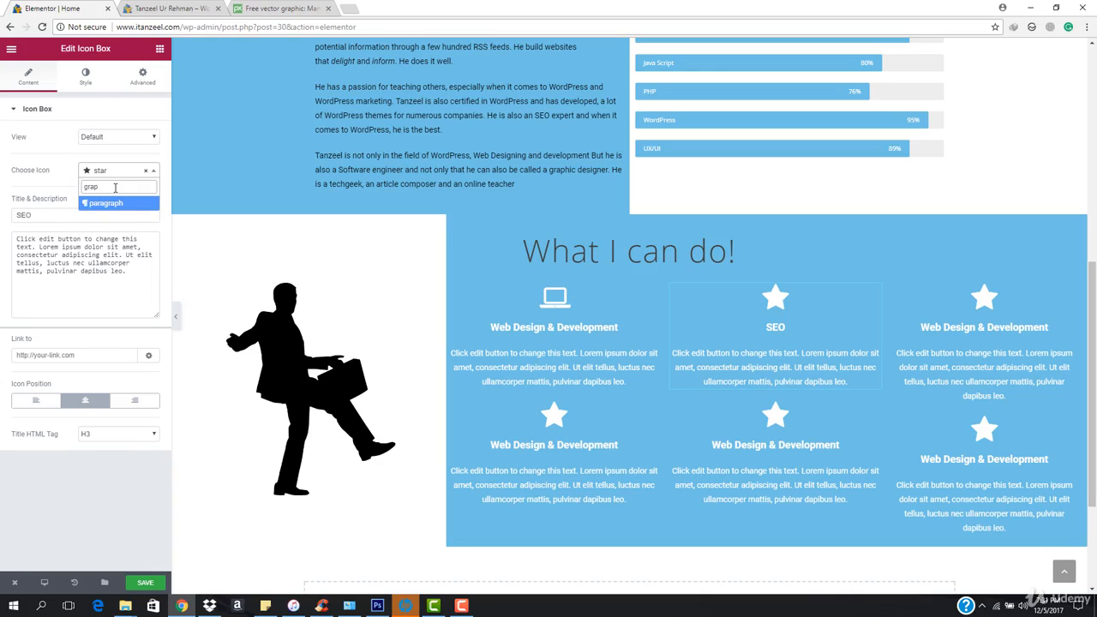
{"action": "key", "text": "BackSpace"}
{"action": "key", "text": "BackSpace"}
{"action": "key", "text": "BackSpace"}
{"action": "key", "text": "BackSpace"}
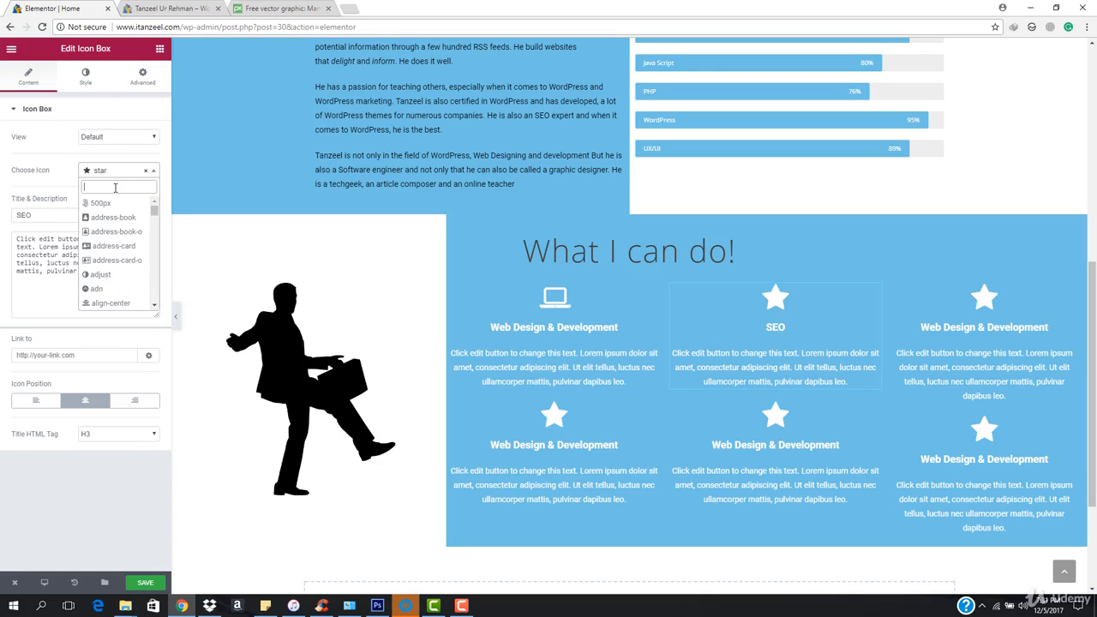
Step: Change the SEO box's icon to bar-chart from the full icon list
{"action": "scroll", "coordinate": [113, 237], "scroll_direction": "down", "scroll_amount": 5}
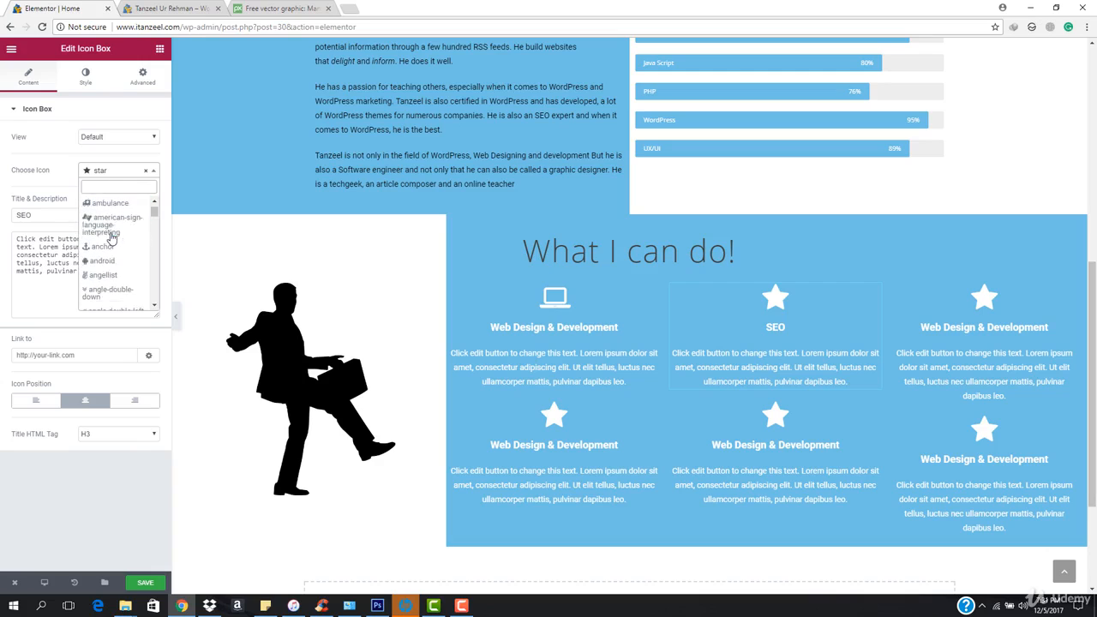
{"action": "scroll", "coordinate": [111, 240], "scroll_direction": "down", "scroll_amount": 5}
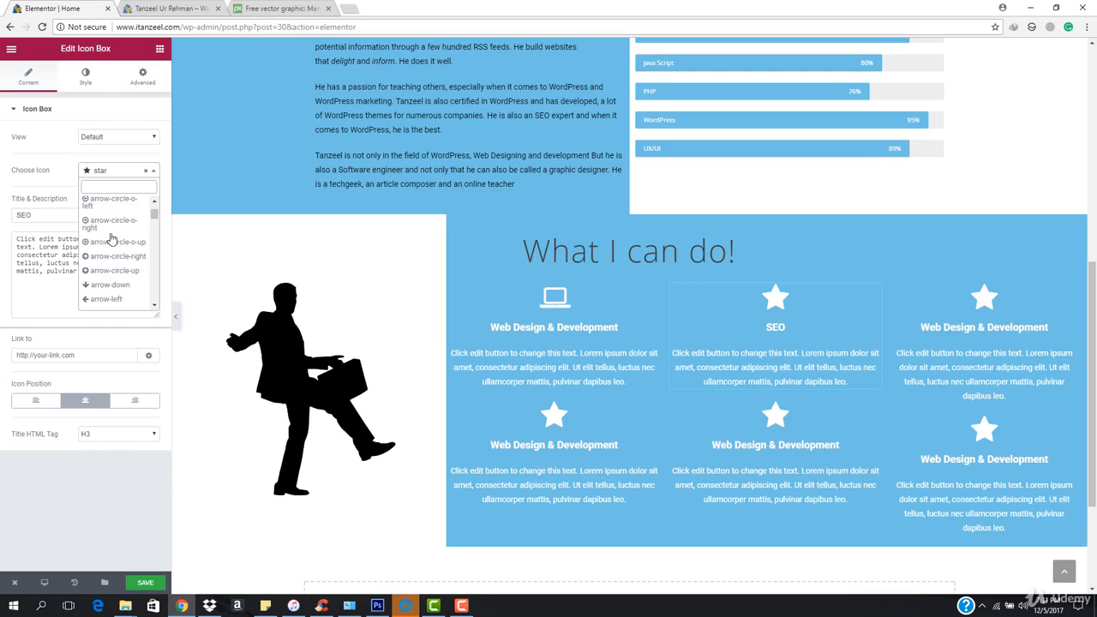
{"action": "scroll", "coordinate": [108, 251], "scroll_direction": "down", "scroll_amount": 3}
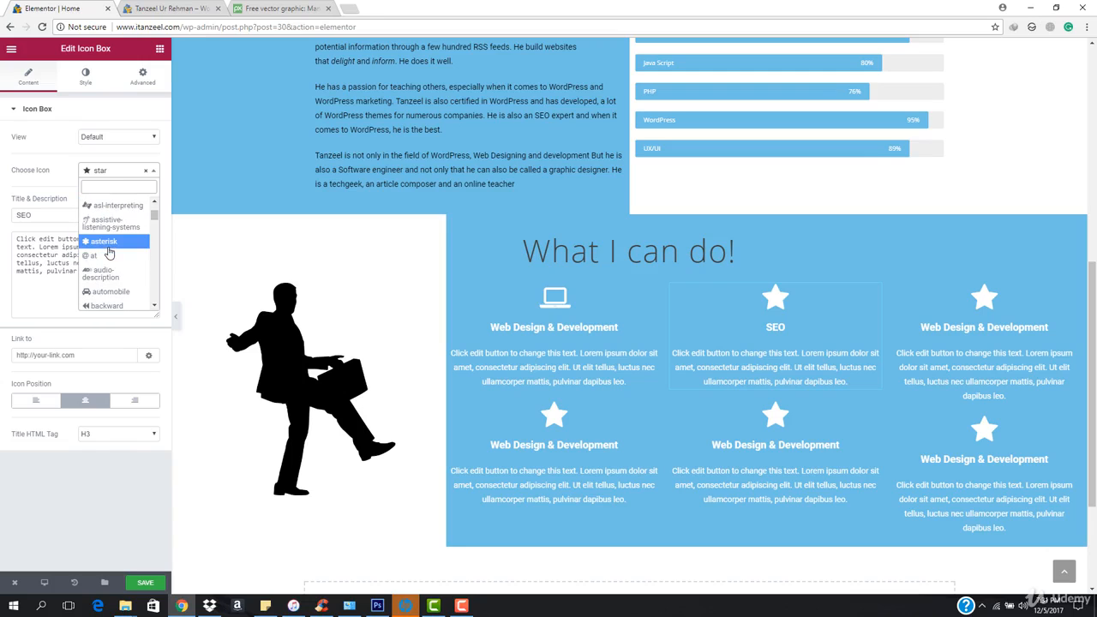
{"action": "scroll", "coordinate": [110, 249], "scroll_direction": "down", "scroll_amount": 2}
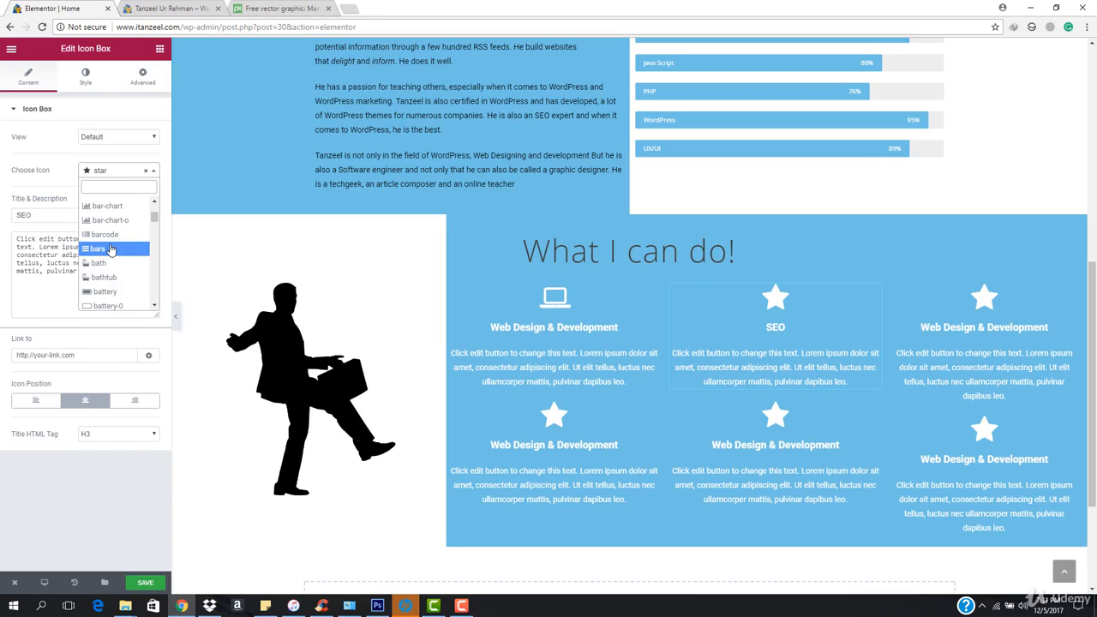
{"action": "left_click", "coordinate": [108, 205]}
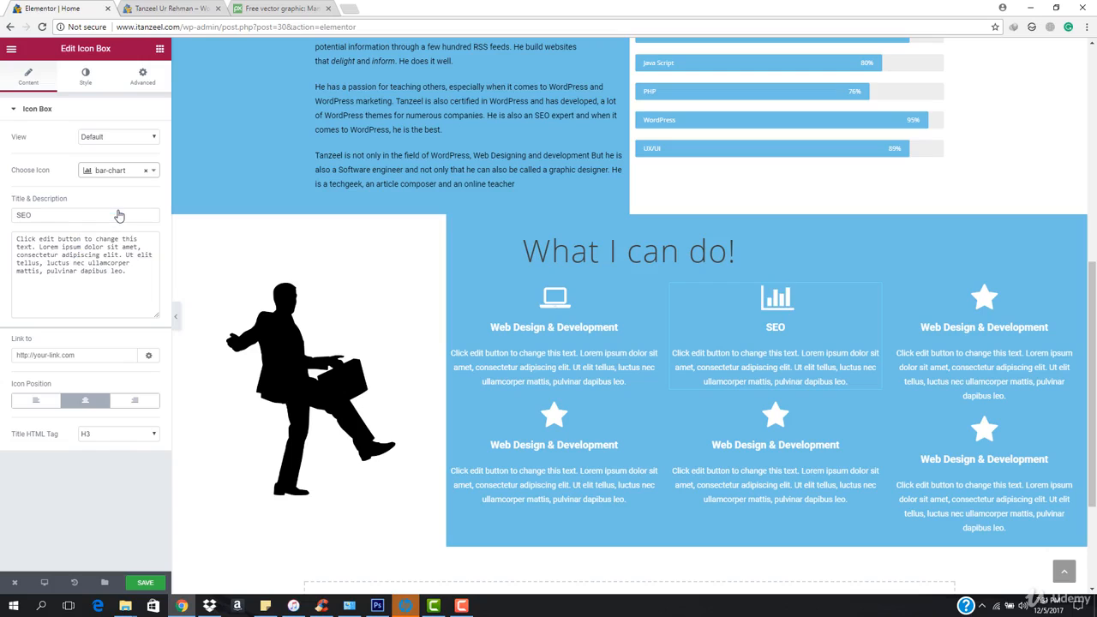
Step: Retitle the upper icon box in the last blue column as "Application Development"
{"action": "left_click", "coordinate": [983, 317]}
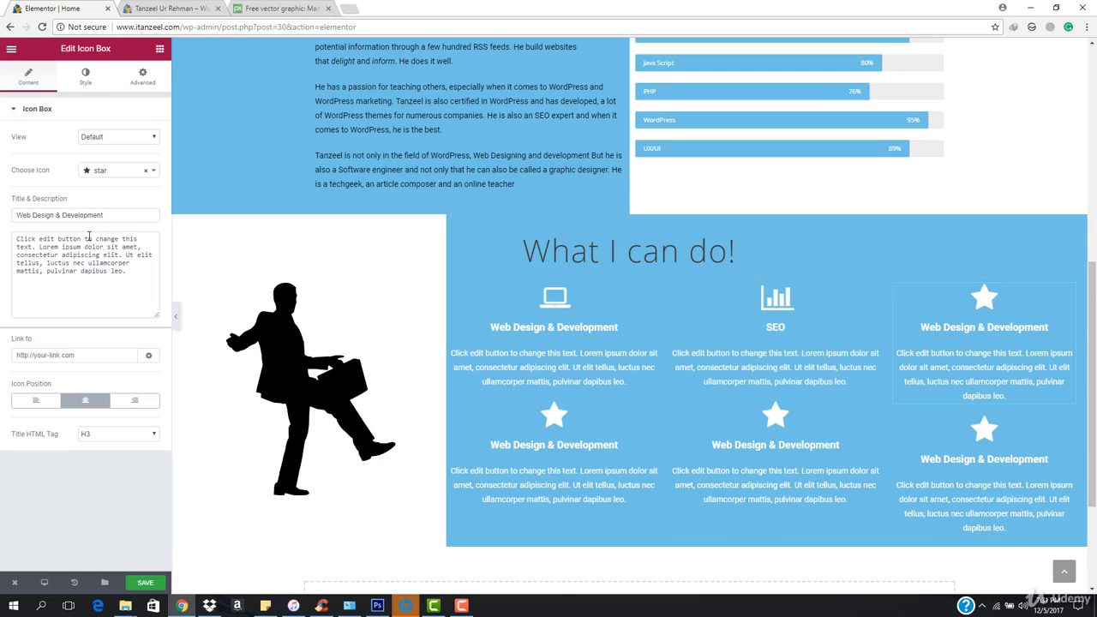
{"action": "triple_click", "coordinate": [118, 218]}
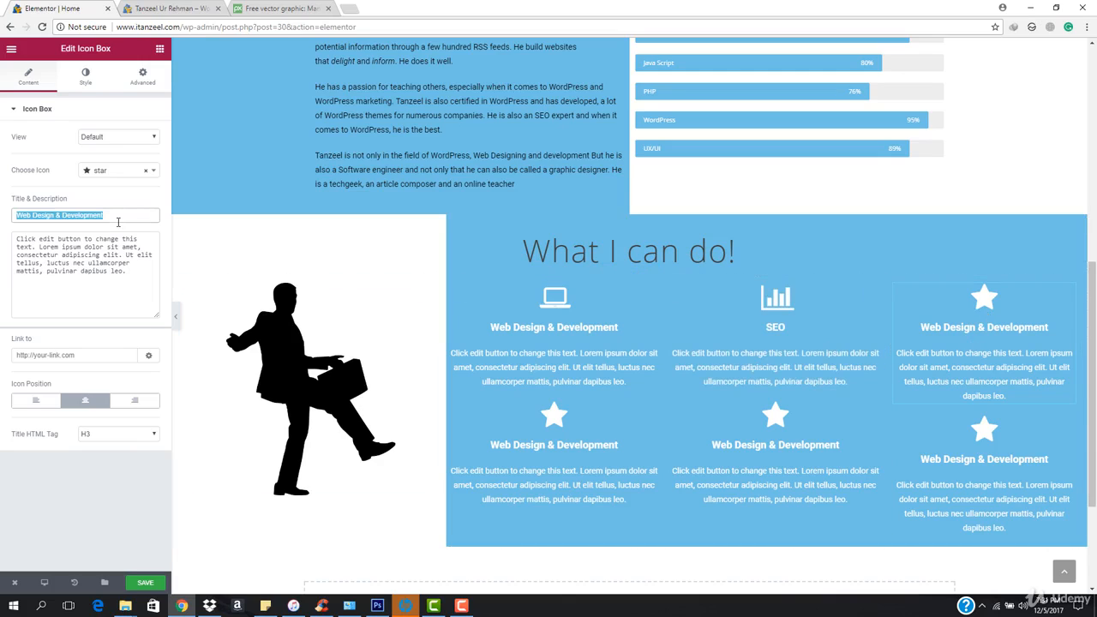
{"action": "type", "text": "M"}
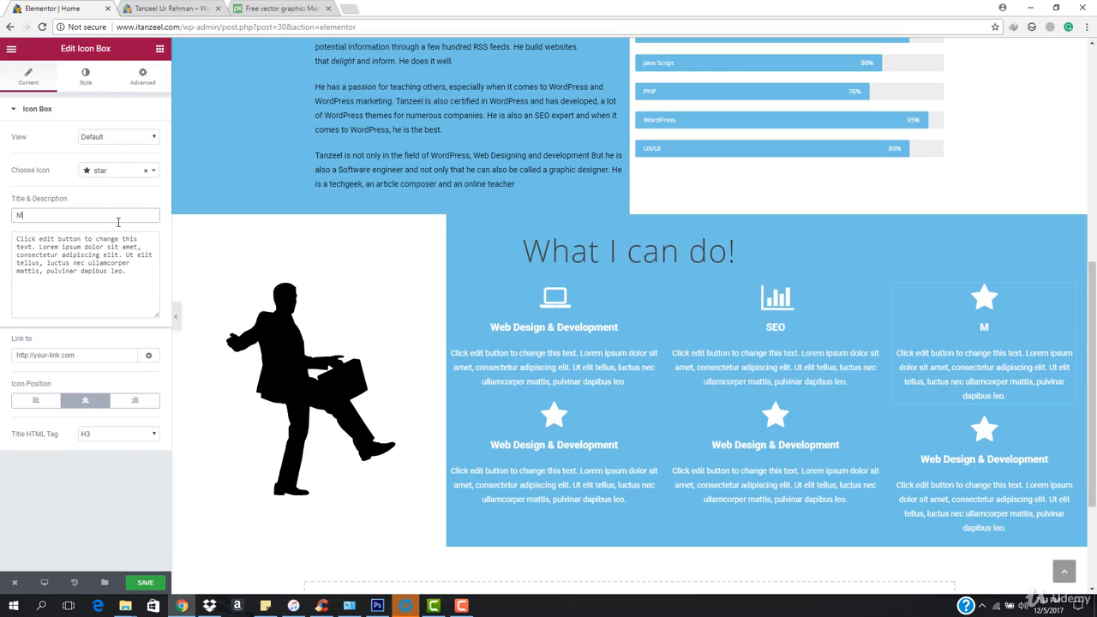
{"action": "key", "text": "BackSpace"}
{"action": "key", "text": "BackSpace"}
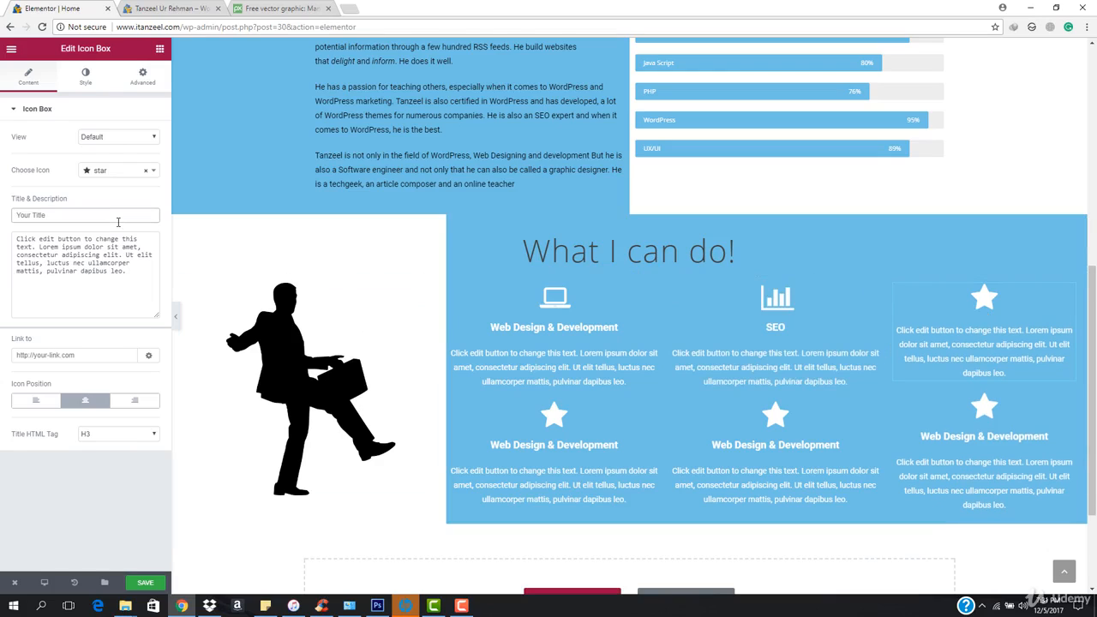
{"action": "type", "text": "Mob"}
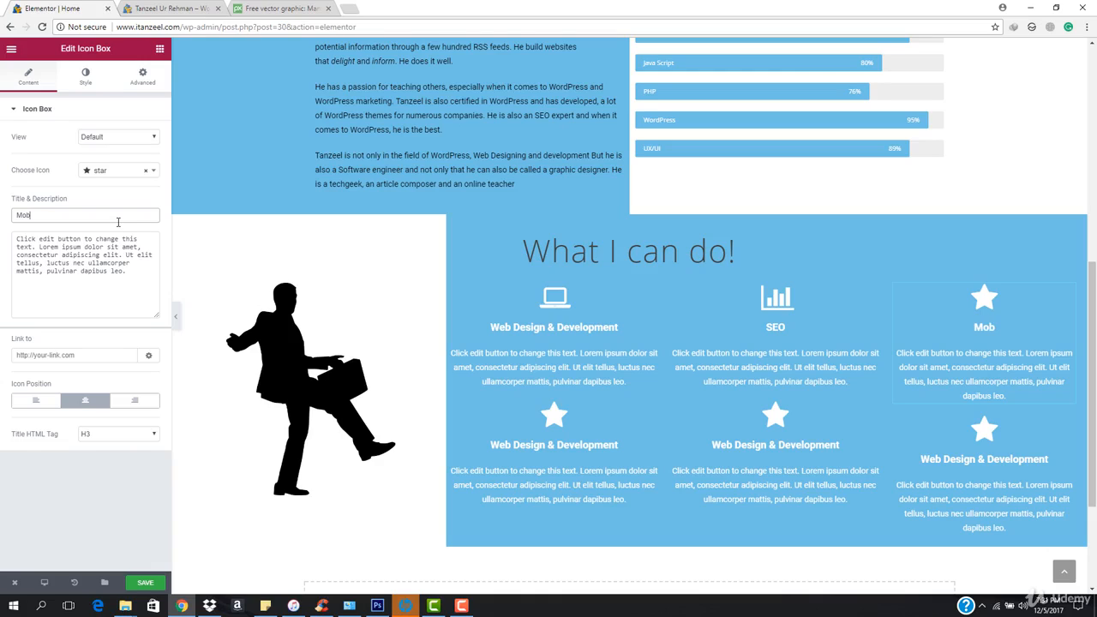
{"action": "type", "text": "ile Apps"}
{"action": "key", "text": "ctrl+a"}
{"action": "type", "text": "Application Development"}
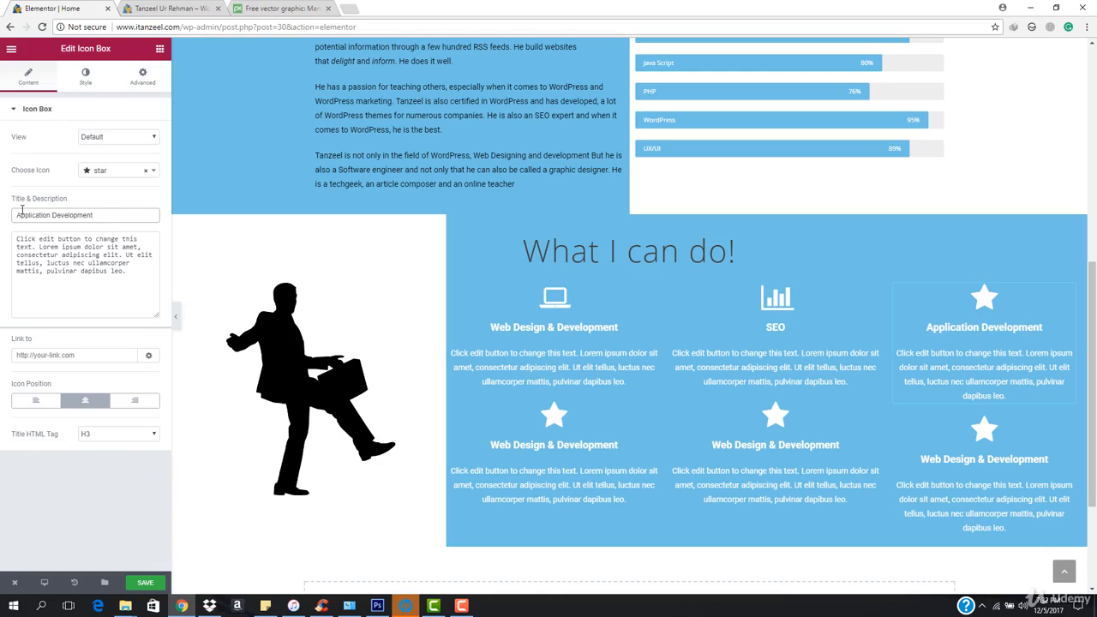
Step: Replace the star icon of the Application Development box with the apple icon
{"action": "left_click", "coordinate": [145, 174]}
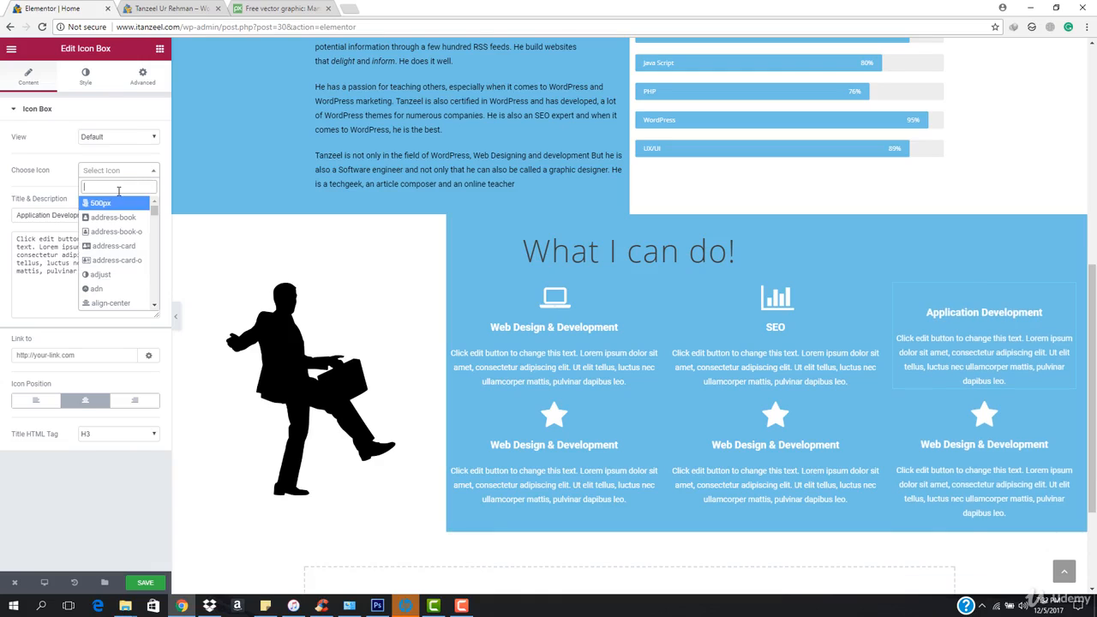
{"action": "type", "text": "app"}
{"action": "key", "text": "Return"}
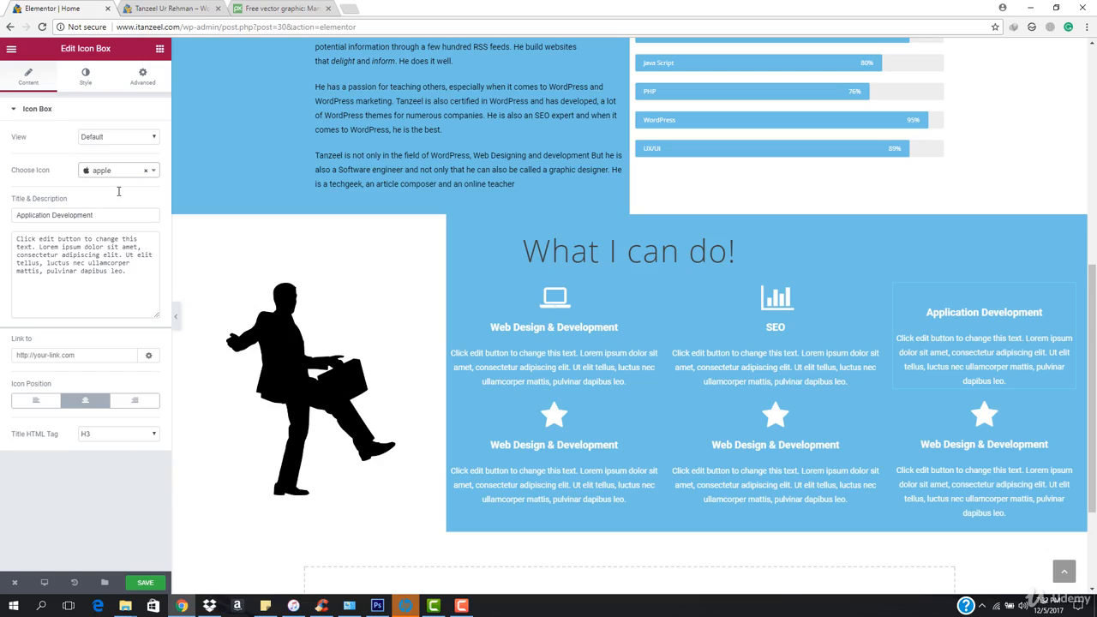
Step: Retitle the lower icon box in the first blue column as "Graphic Design"
{"action": "left_click", "coordinate": [570, 462]}
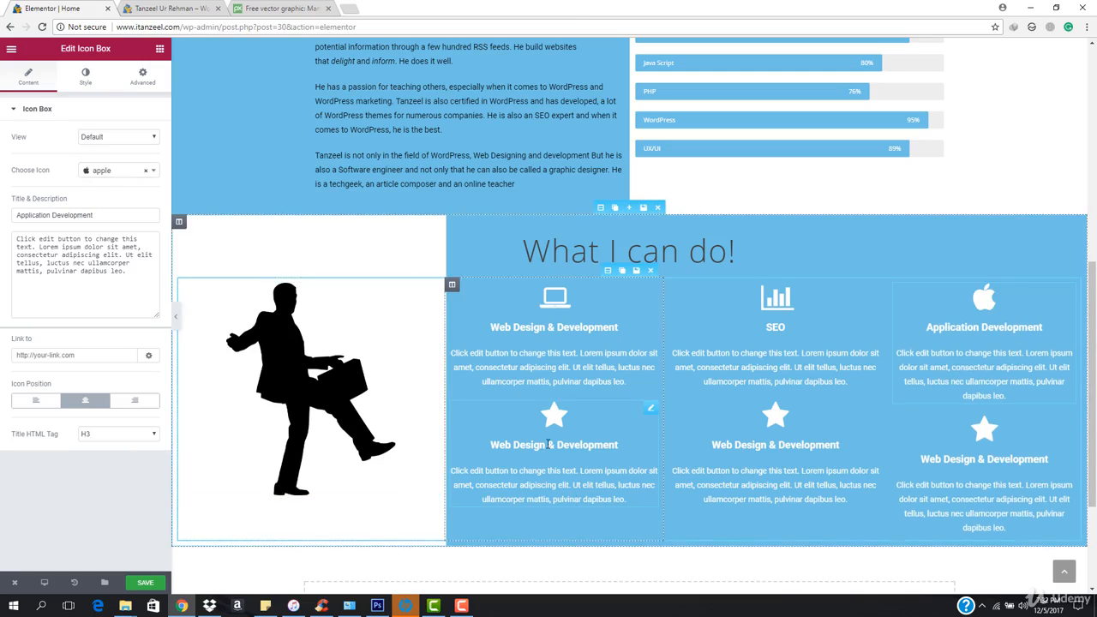
{"action": "triple_click", "coordinate": [602, 450]}
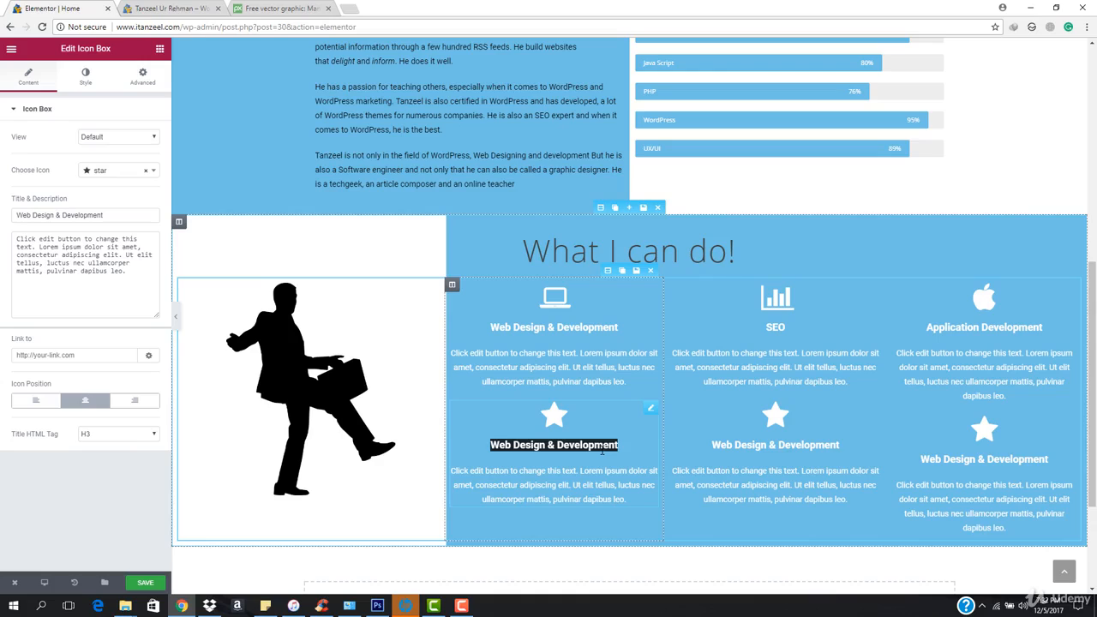
{"action": "type", "text": "G"}
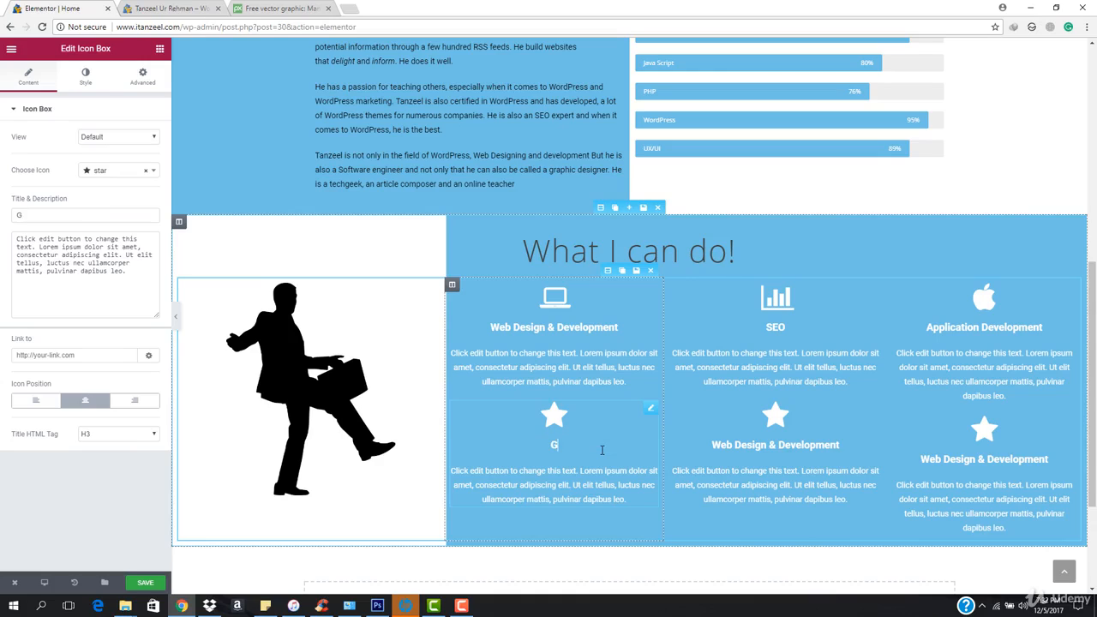
{"action": "type", "text": "raphic De"}
{"action": "type", "text": "sig"}
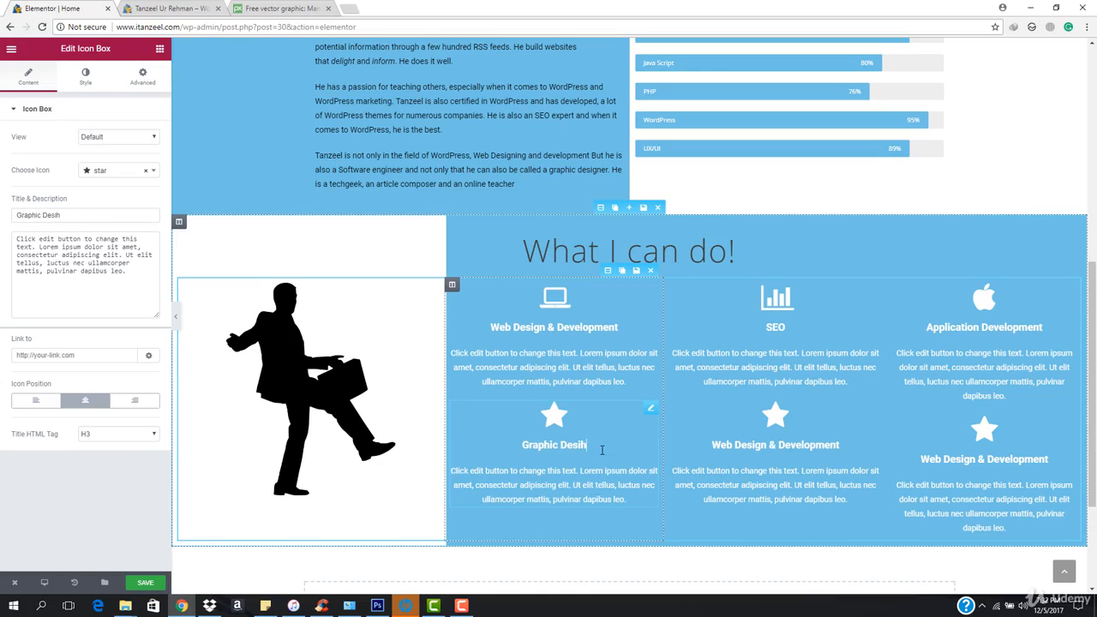
{"action": "type", "text": "n"}
Step: Retitle the lower icon box in the middle column as "Marketing" and change its icon to area-chart
{"action": "triple_click", "coordinate": [754, 440]}
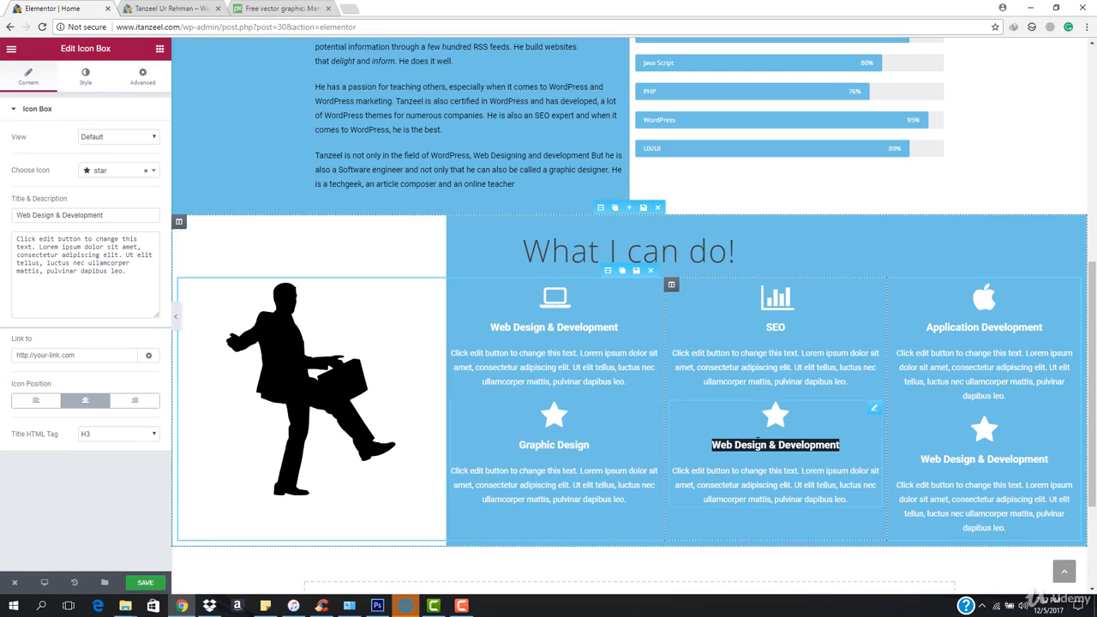
{"action": "type", "text": "Marketing"}
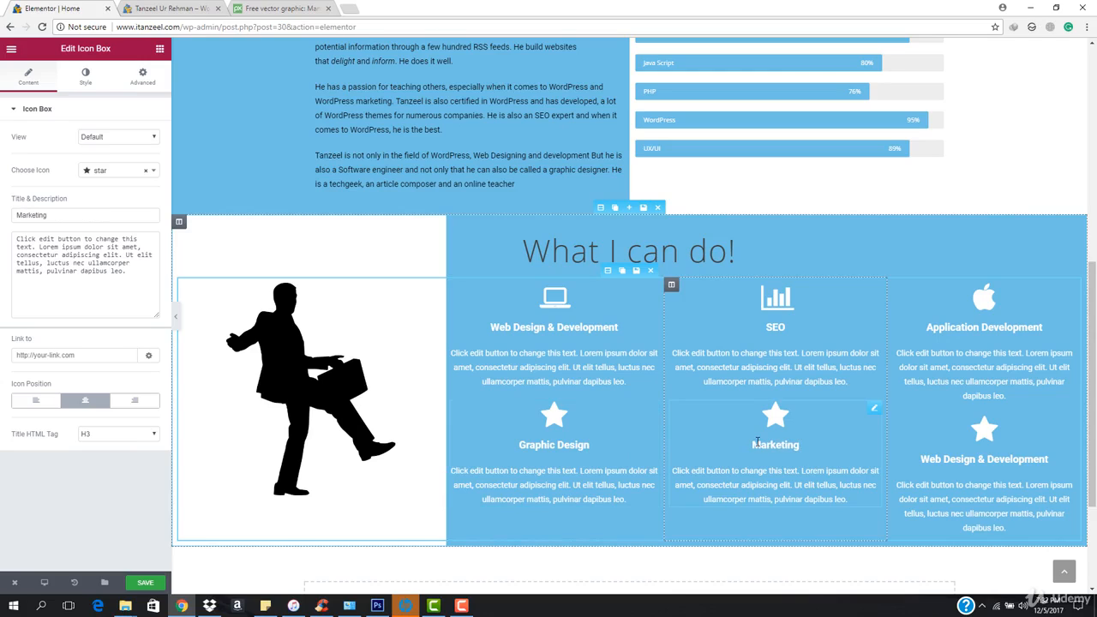
{"action": "left_click", "coordinate": [151, 171]}
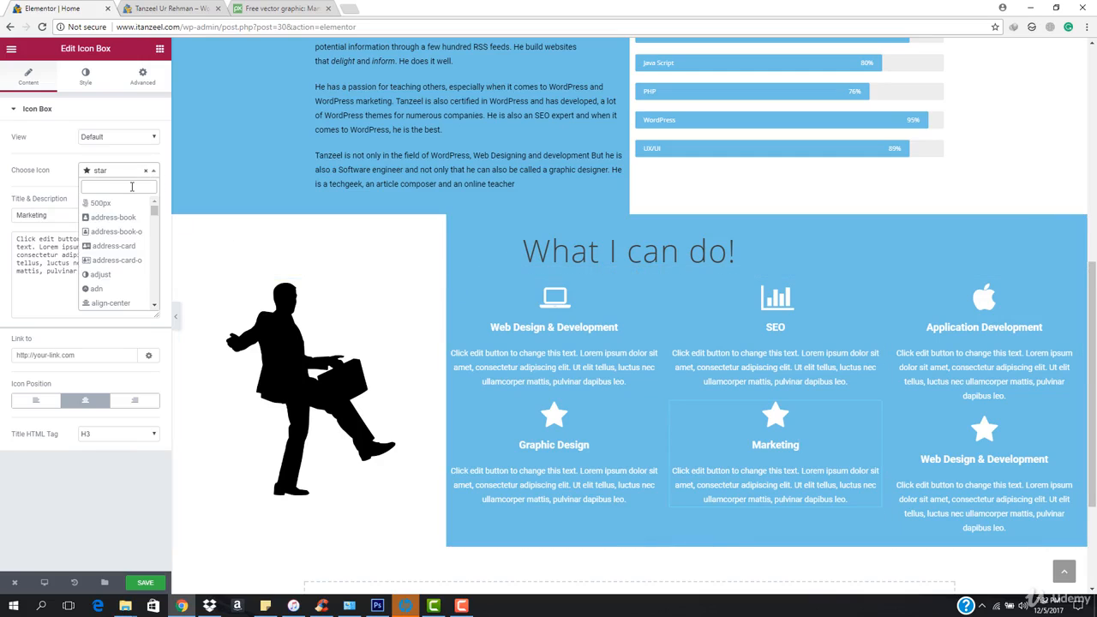
{"action": "scroll", "coordinate": [120, 240], "scroll_direction": "down", "scroll_amount": 5}
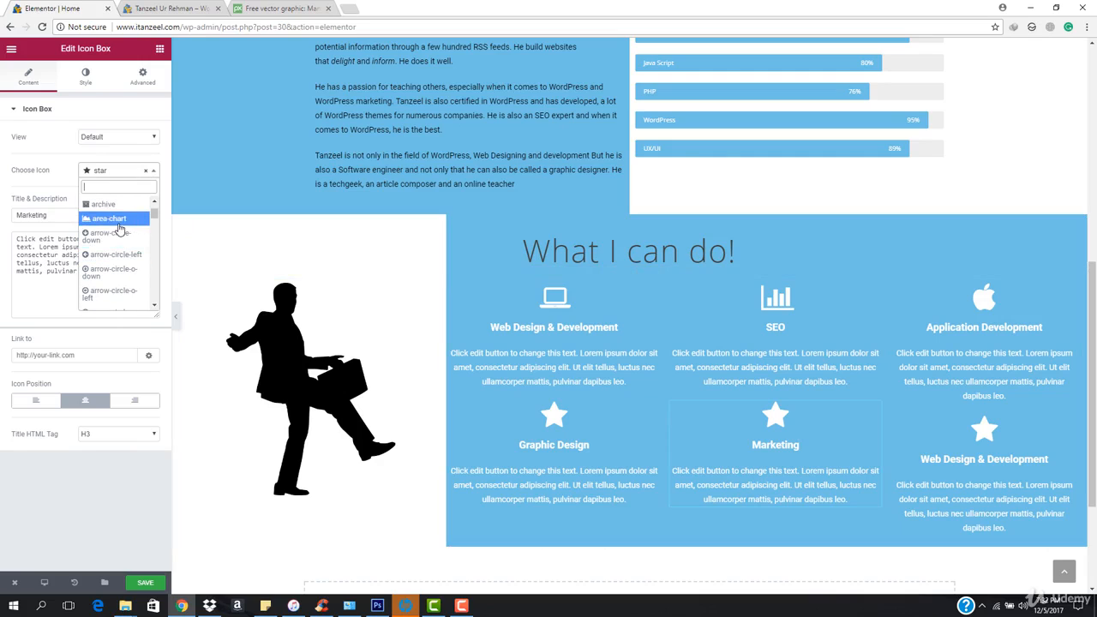
{"action": "left_click", "coordinate": [118, 219]}
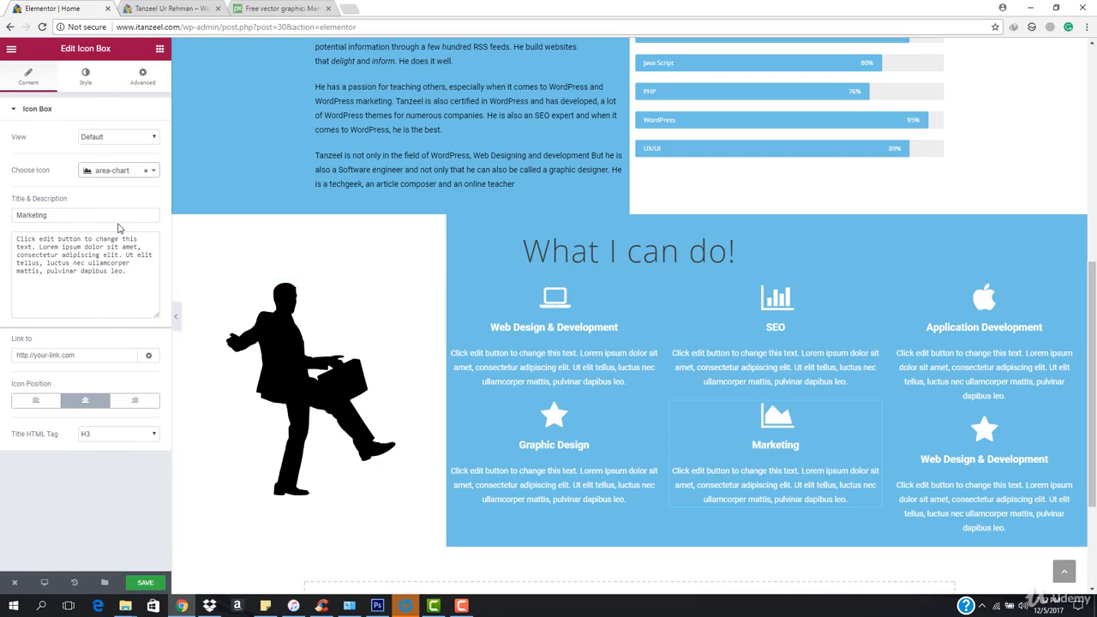
Step: Retitle the lower icon box in the last column as "Video Animation"
{"action": "left_click", "coordinate": [984, 438]}
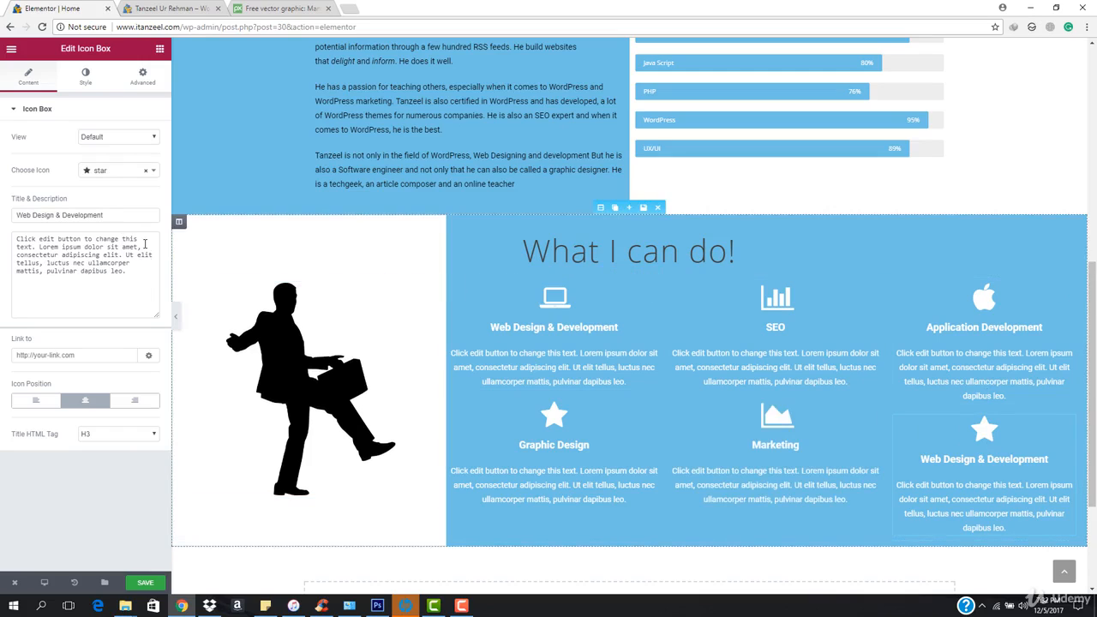
{"action": "left_click", "coordinate": [120, 171]}
{"action": "scroll", "coordinate": [116, 294], "scroll_direction": "down", "scroll_amount": 3}
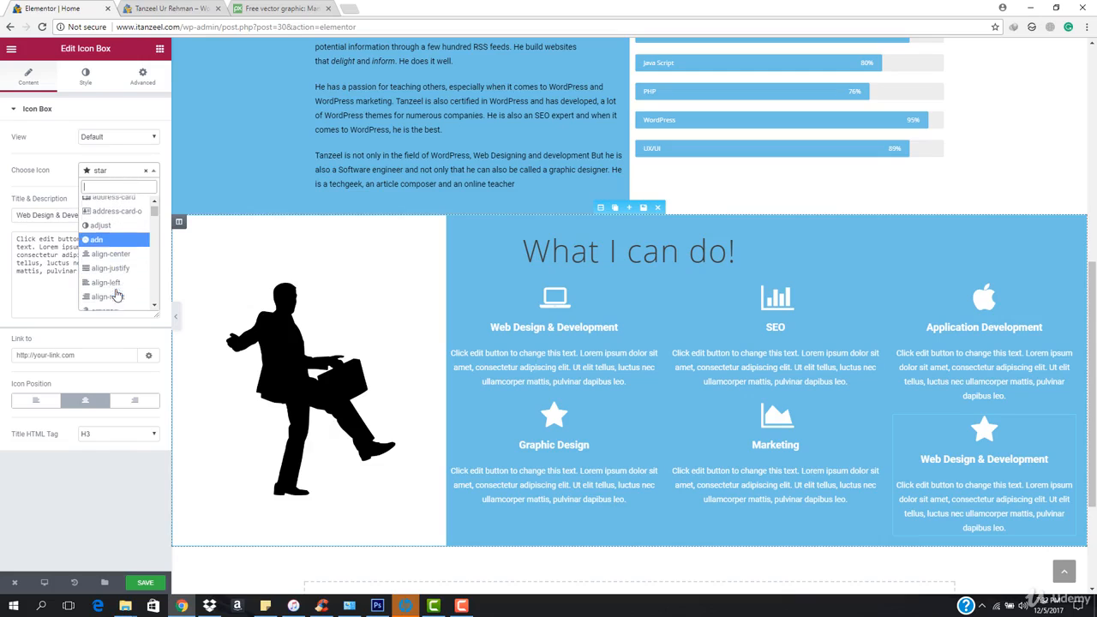
{"action": "left_click", "coordinate": [57, 214]}
{"action": "triple_click", "coordinate": [57, 214]}
{"action": "type", "text": "Vid"}
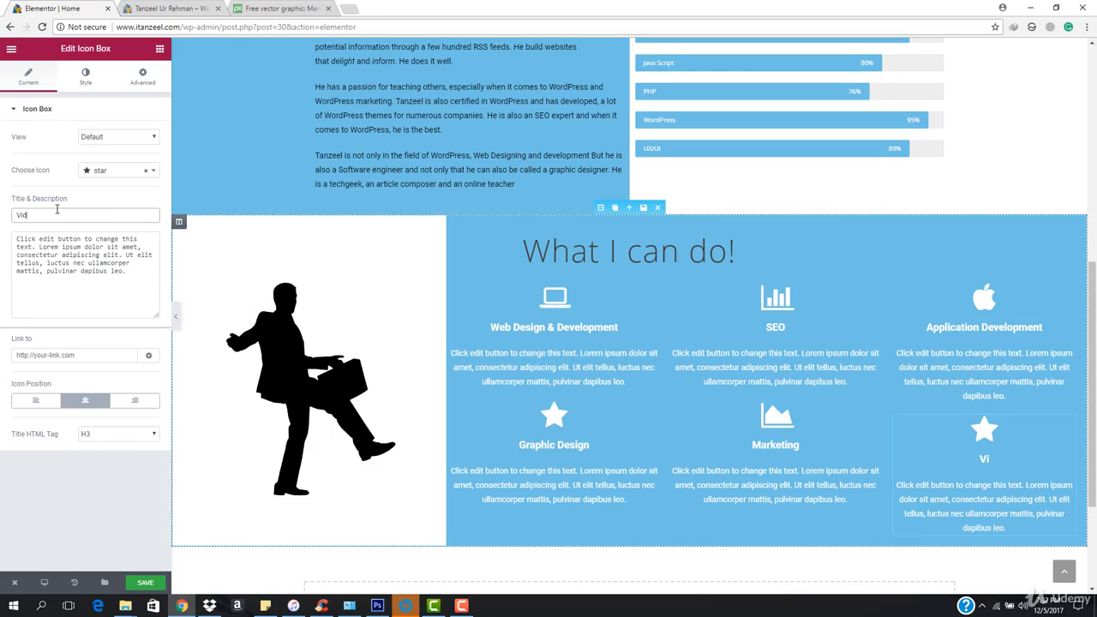
{"action": "type", "text": "eo Animation"}
{"action": "key", "text": "BackSpace"}
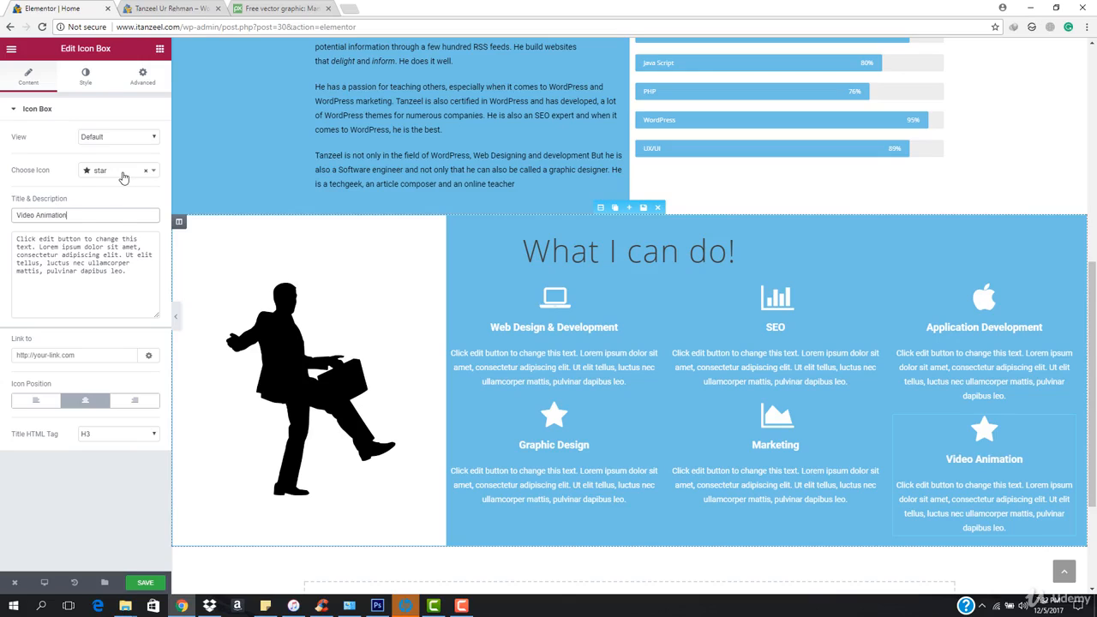
Step: Search the icon list for "video" and set the Video Animation box's icon to video-camera
{"action": "left_click", "coordinate": [122, 175]}
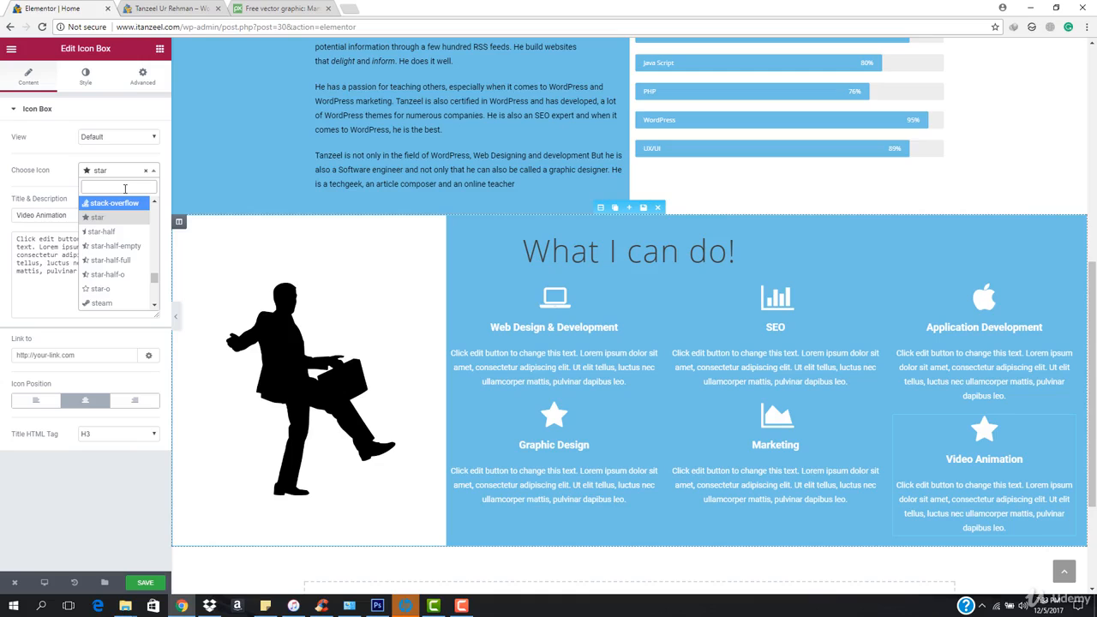
{"action": "type", "text": "vid"}
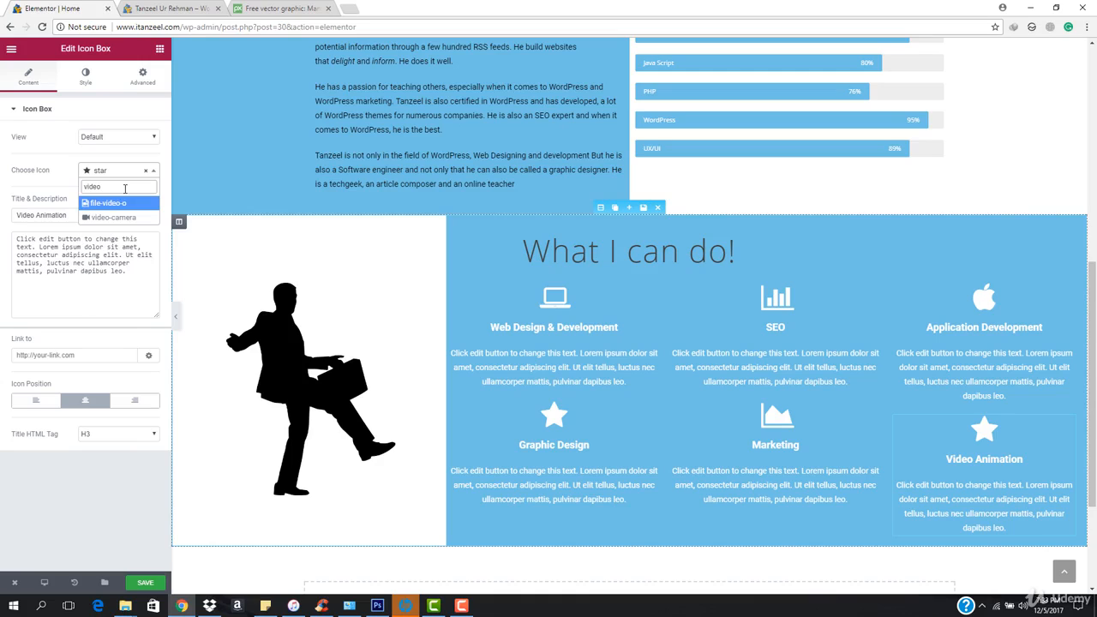
{"action": "type", "text": "eo"}
{"action": "key", "text": "Down"}
{"action": "key", "text": "Return"}
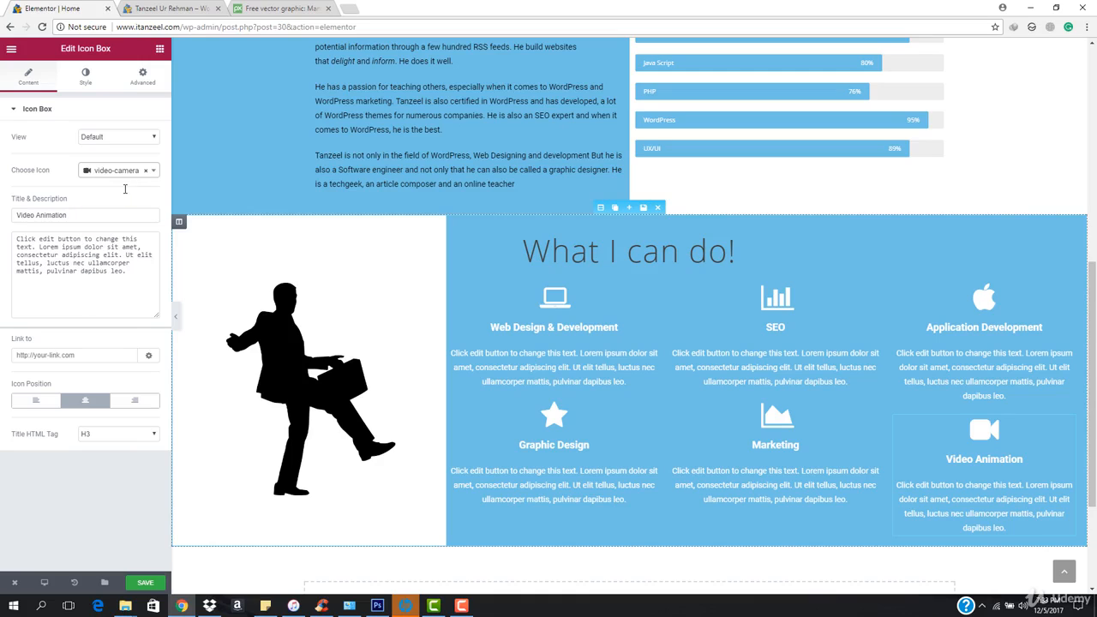
Step: Preview the page without the editing panel and review it from the header down to the "What I can do!" section
{"action": "left_click", "coordinate": [177, 318]}
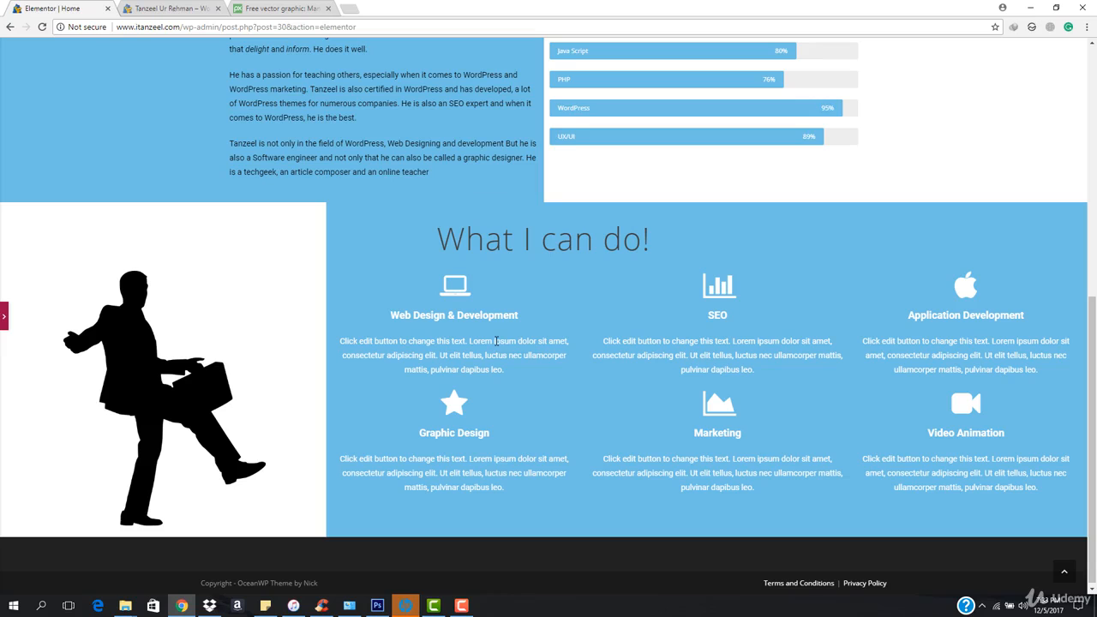
{"action": "scroll", "coordinate": [154, 311], "scroll_direction": "up", "scroll_amount": 6}
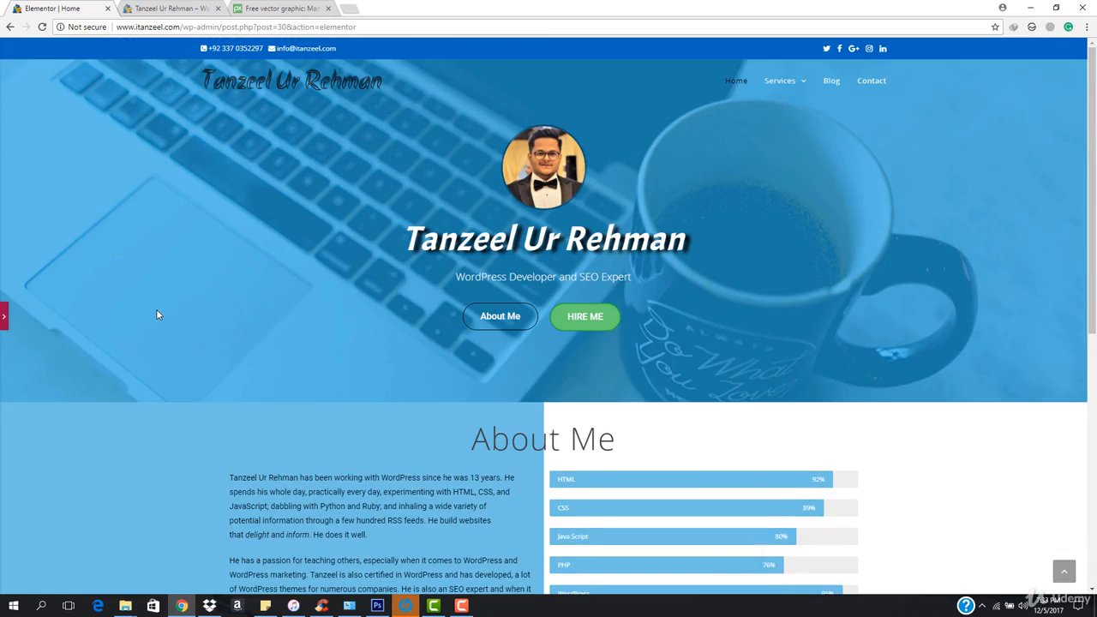
{"action": "left_click", "coordinate": [497, 319]}
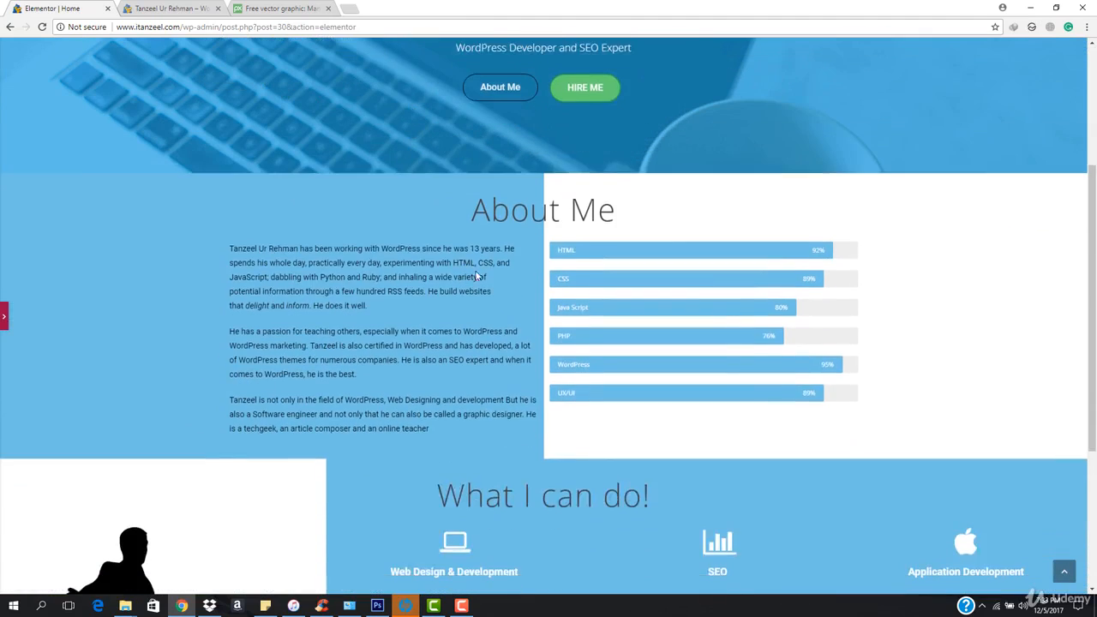
{"action": "scroll", "coordinate": [522, 292], "scroll_direction": "down", "scroll_amount": 3}
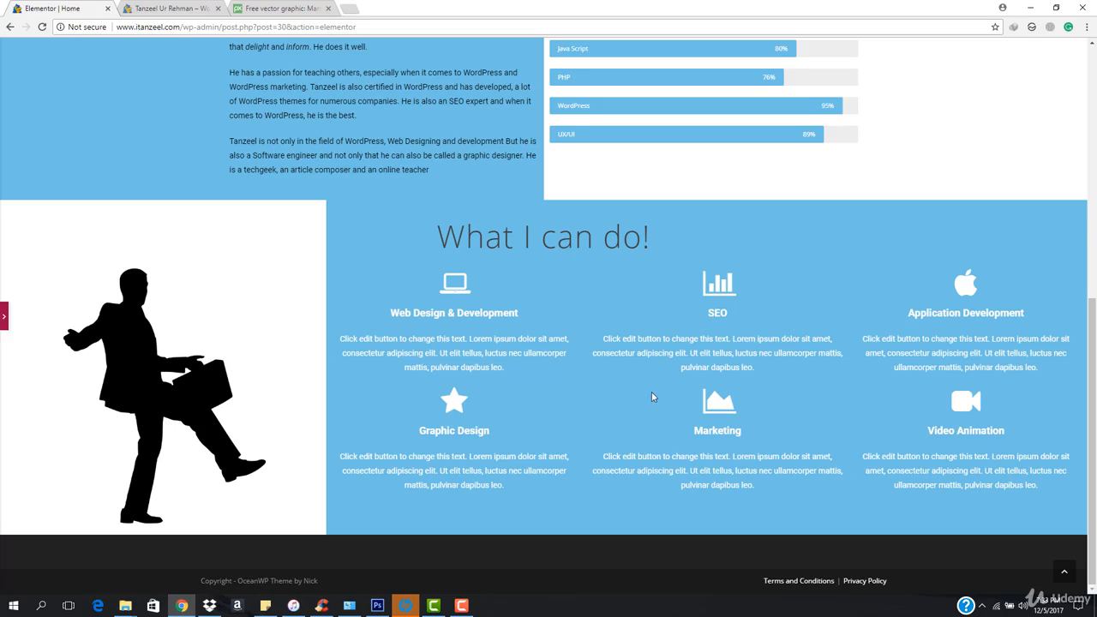
{"action": "scroll", "coordinate": [651, 393], "scroll_direction": "up", "scroll_amount": 4}
{"action": "scroll", "coordinate": [641, 396], "scroll_direction": "down", "scroll_amount": 4}
{"action": "left_click", "coordinate": [5, 317]}
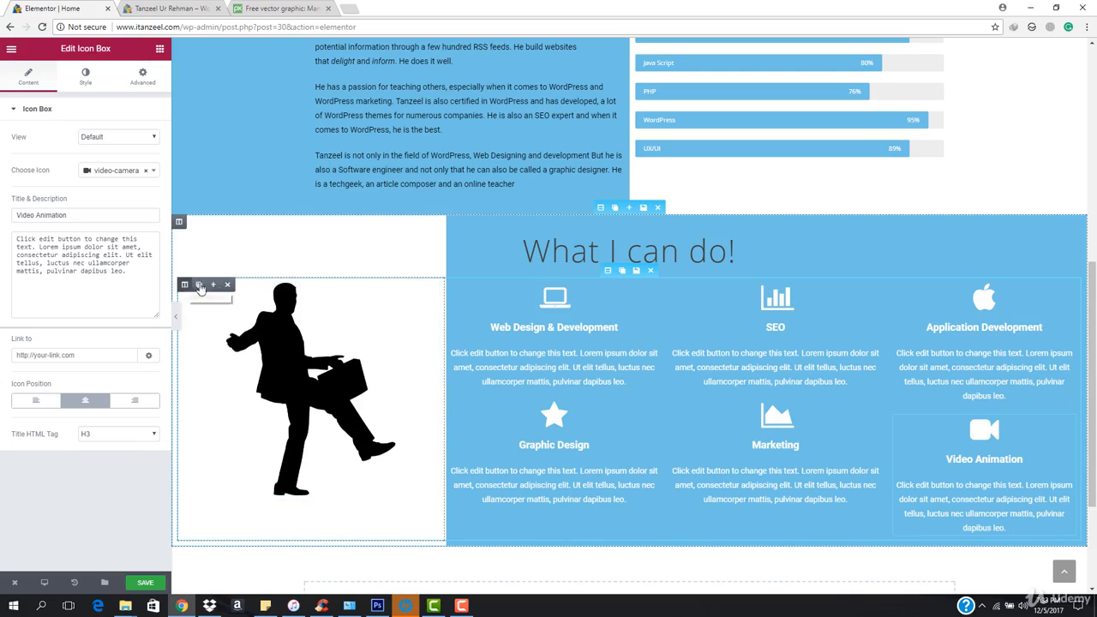
Step: Delete the businessman silhouette column and give the "What I can do!" section a classic solid background in #6ec1e4
{"action": "left_click", "coordinate": [228, 285]}
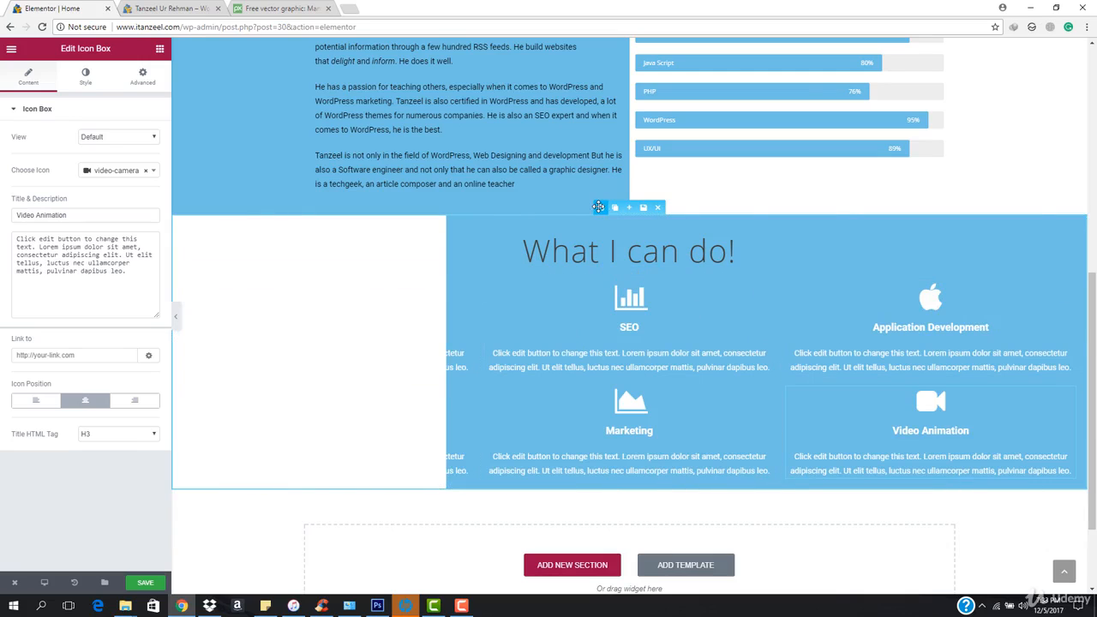
{"action": "left_click", "coordinate": [601, 207]}
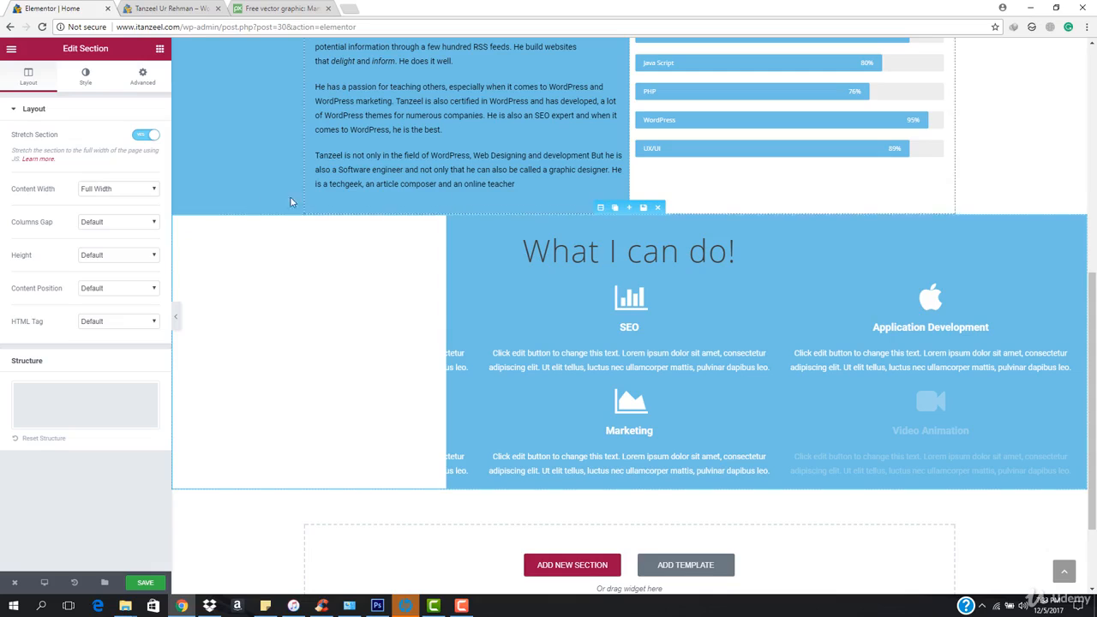
{"action": "left_click", "coordinate": [85, 75]}
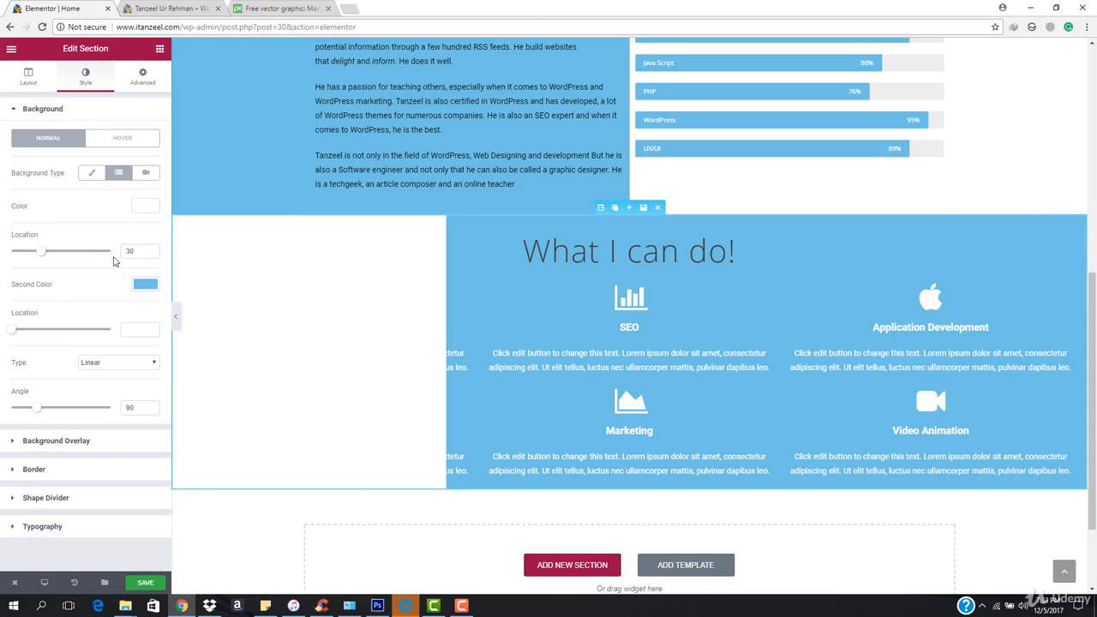
{"action": "left_click", "coordinate": [91, 174]}
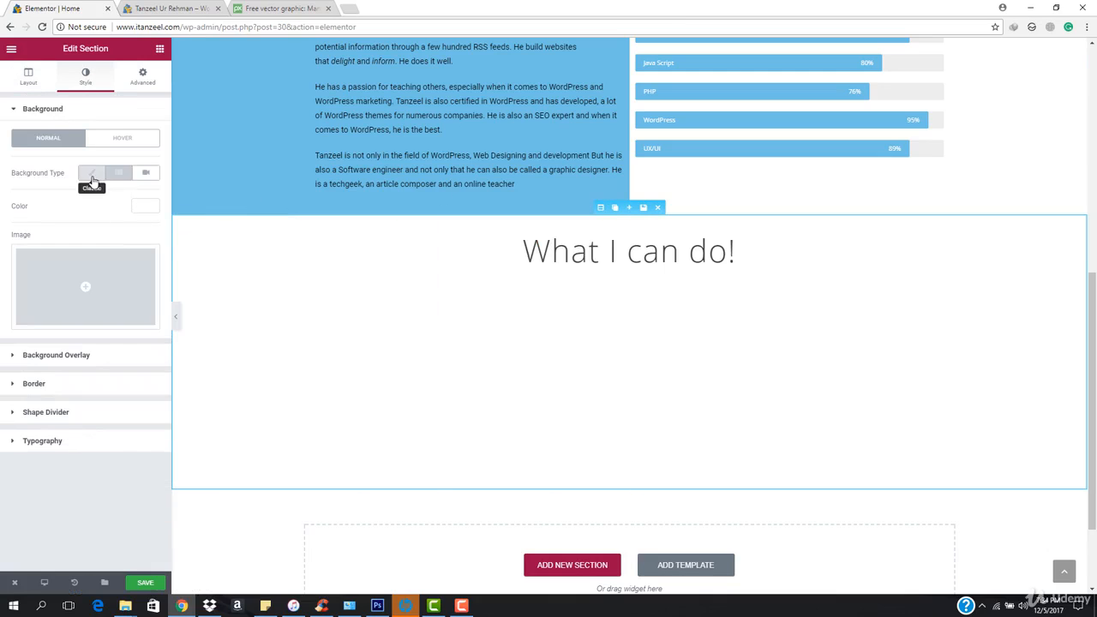
{"action": "left_click", "coordinate": [152, 208]}
{"action": "left_click", "coordinate": [18, 340]}
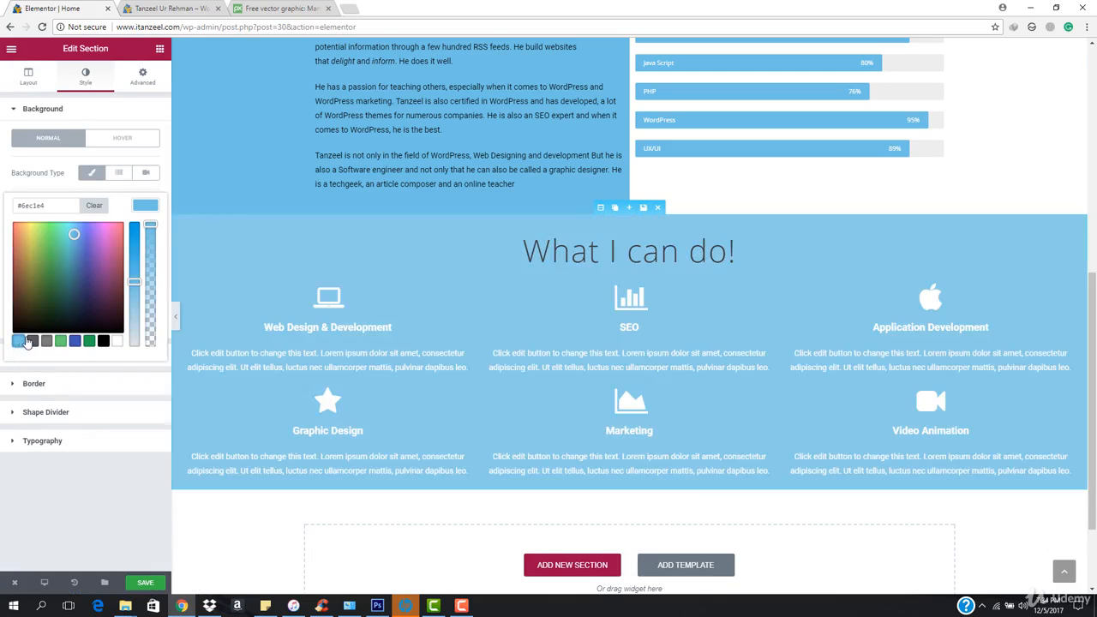
{"action": "scroll", "coordinate": [393, 383], "scroll_direction": "up", "scroll_amount": 2}
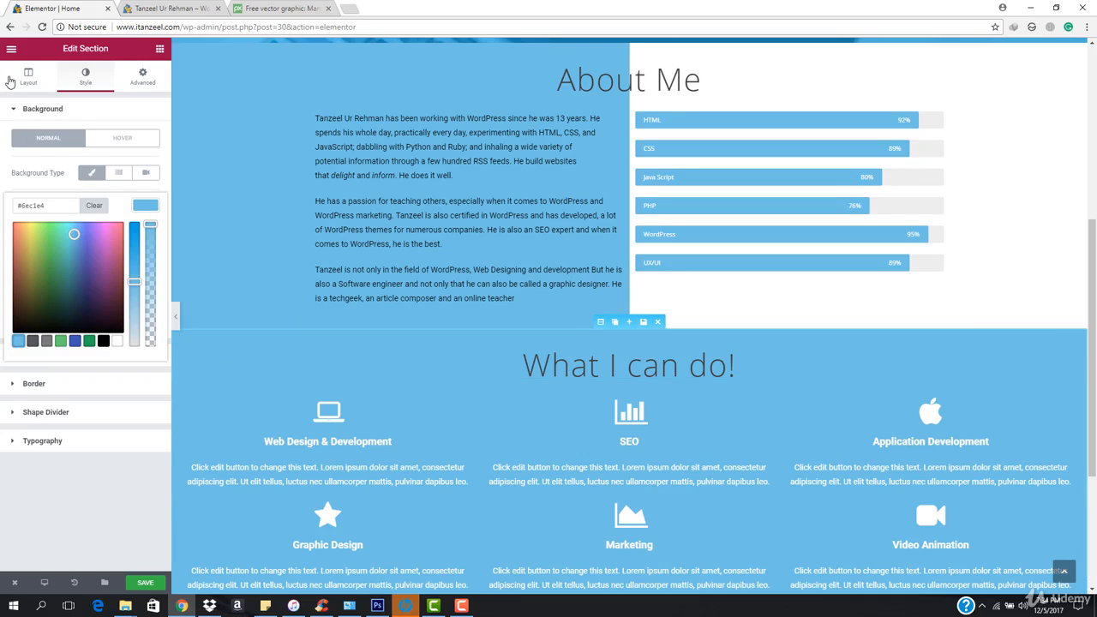
Step: Turn off Stretch Section for the "What I can do!" section and set its content width to Boxed
{"action": "left_click", "coordinate": [8, 79]}
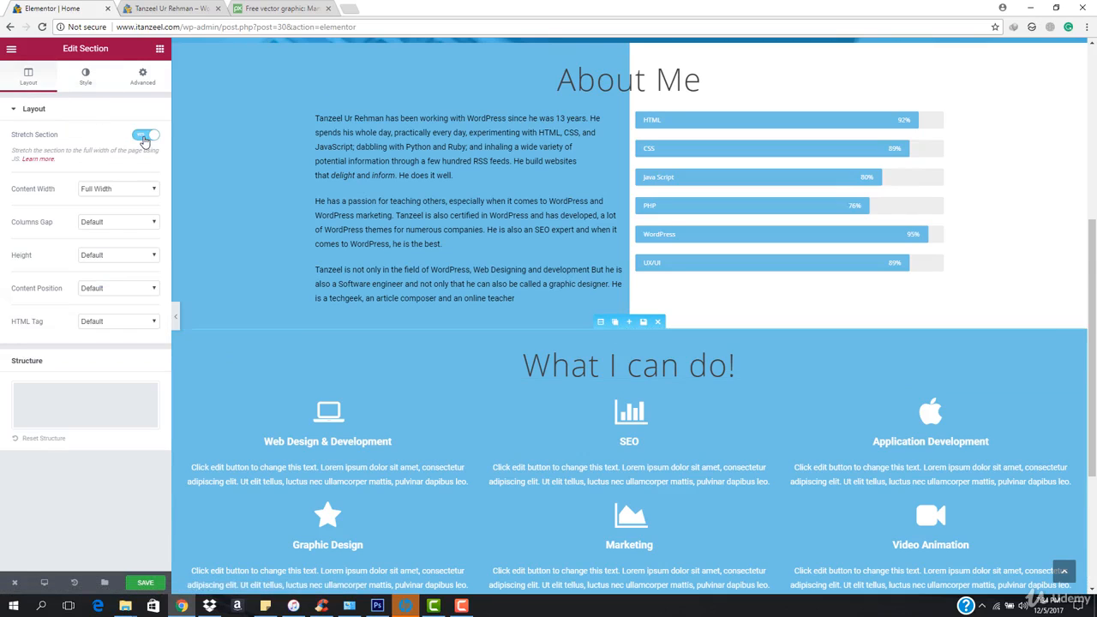
{"action": "left_click", "coordinate": [145, 138]}
{"action": "left_click", "coordinate": [122, 190]}
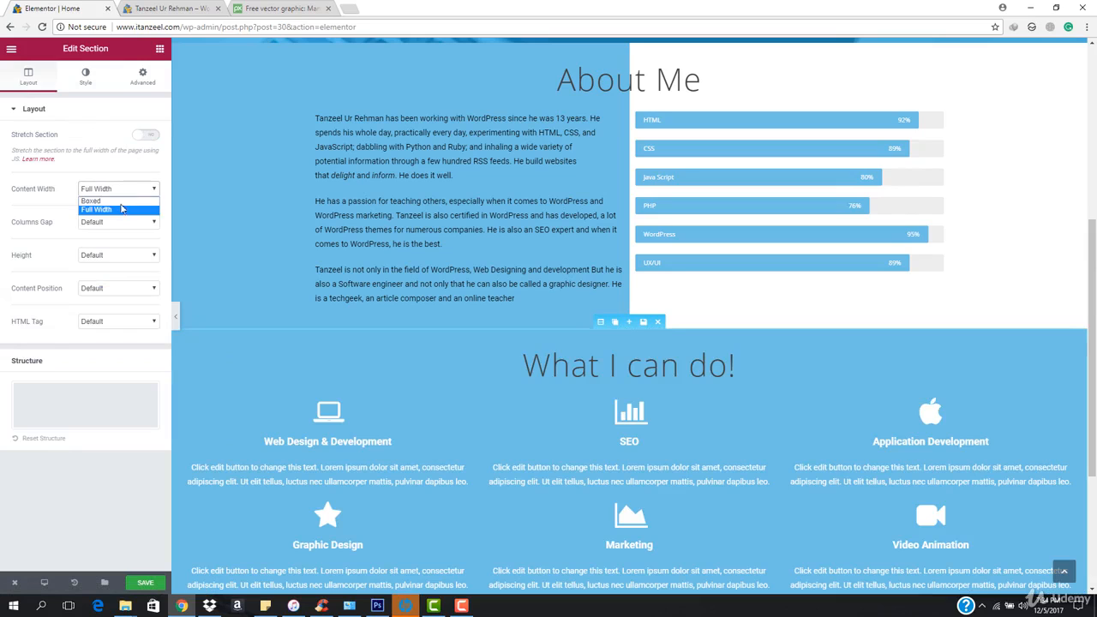
{"action": "left_click", "coordinate": [125, 200]}
Step: Examine how the boxed "What I can do!" section lines up with the About Me section above it
{"action": "scroll", "coordinate": [345, 335], "scroll_direction": "down", "scroll_amount": 3}
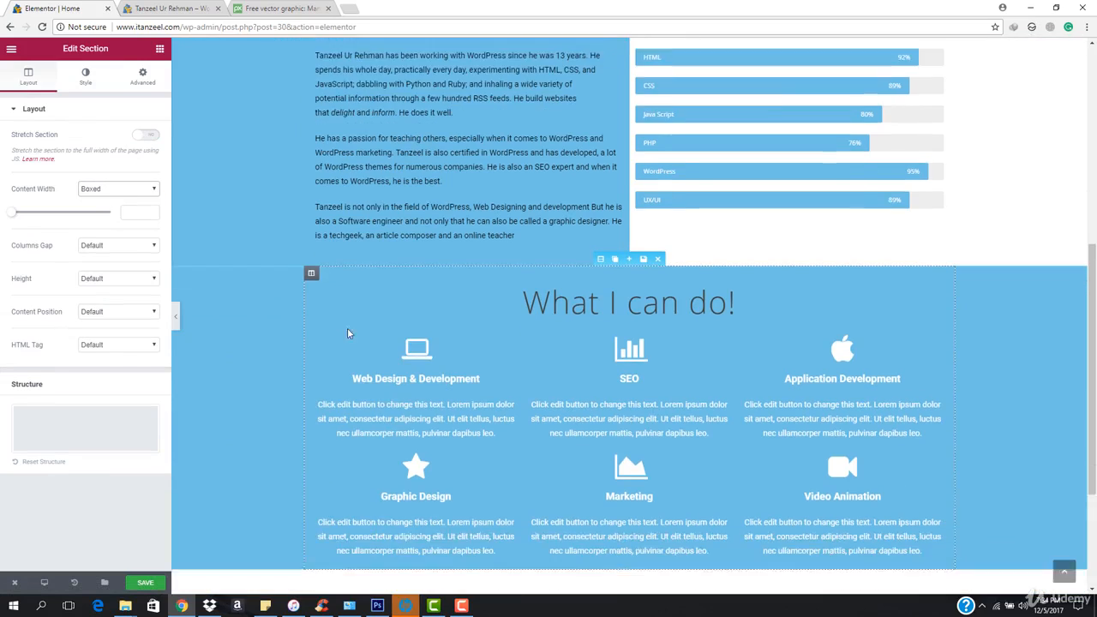
{"action": "scroll", "coordinate": [336, 331], "scroll_direction": "up", "scroll_amount": 1}
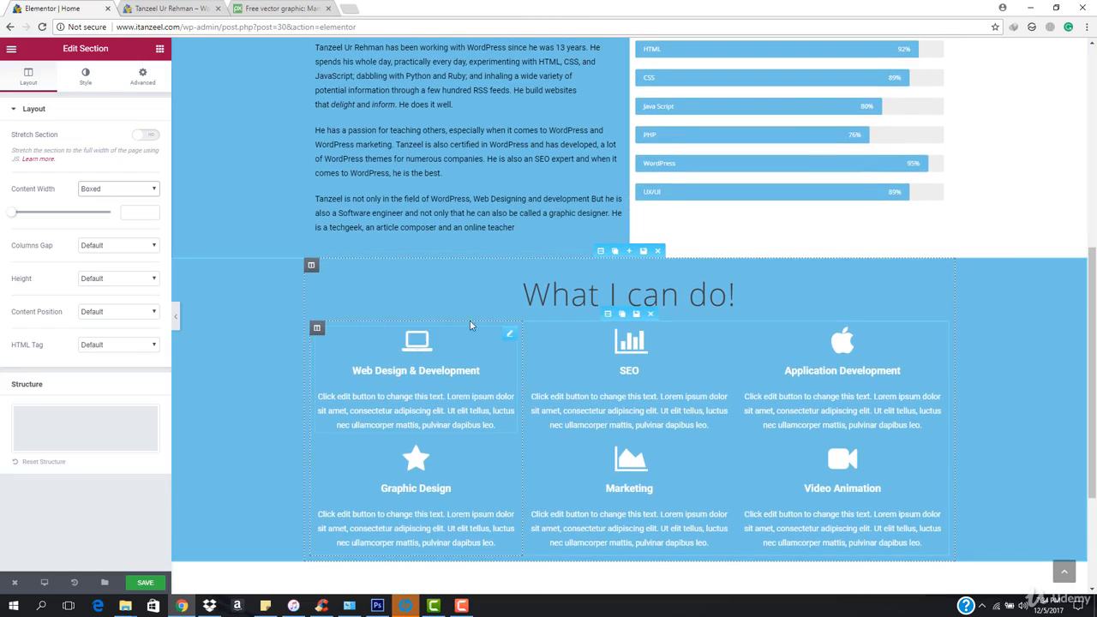
{"action": "scroll", "coordinate": [584, 398], "scroll_direction": "down", "scroll_amount": 1}
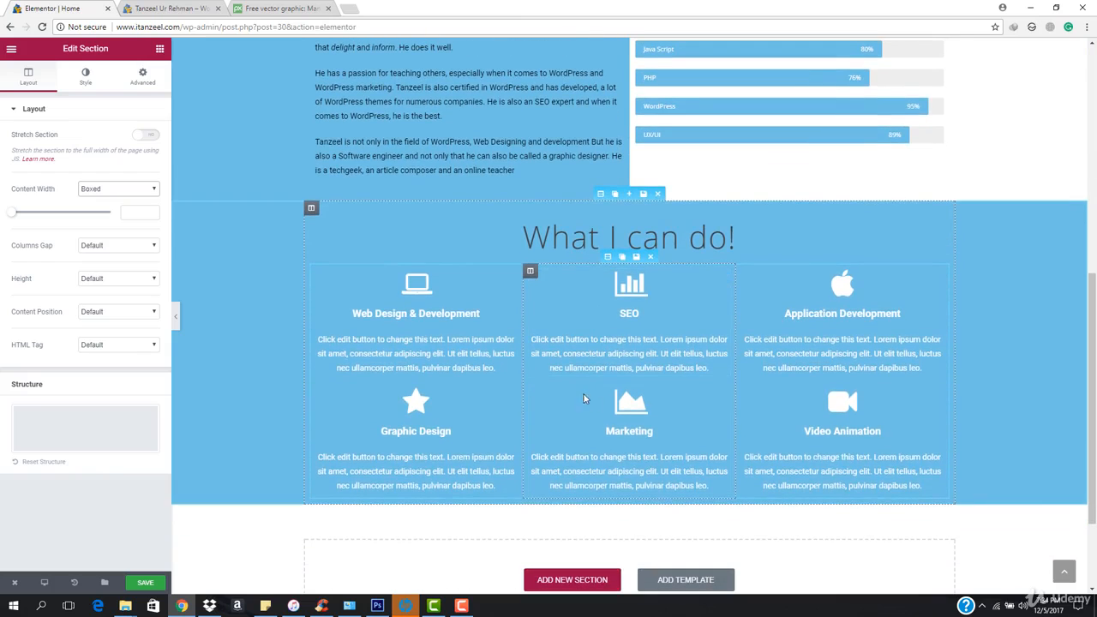
{"action": "scroll", "coordinate": [638, 401], "scroll_direction": "up", "scroll_amount": 2}
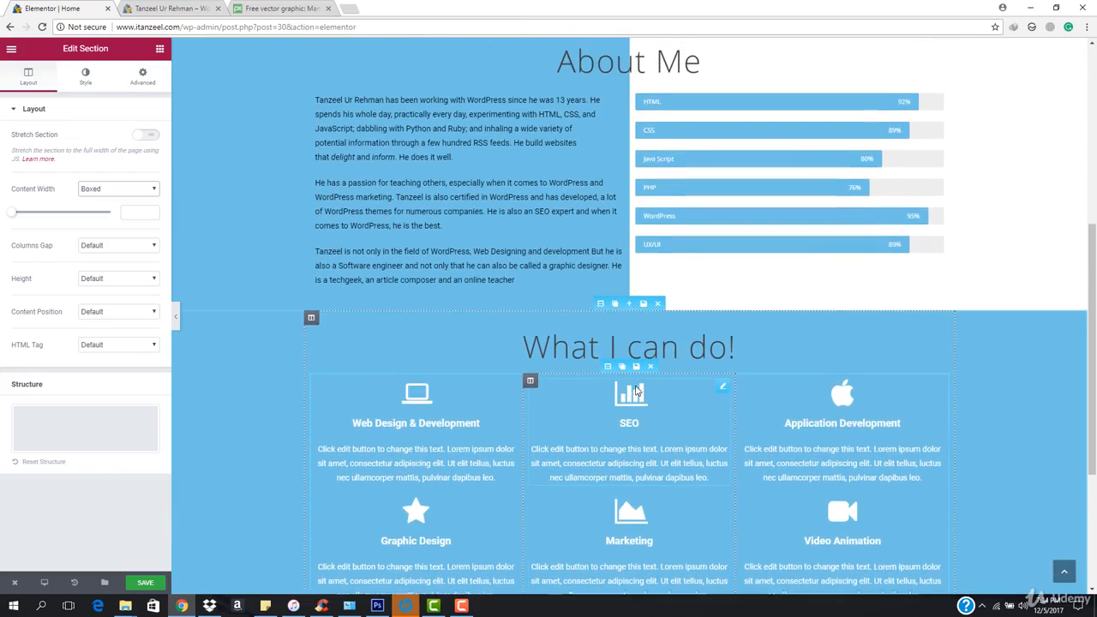
{"action": "scroll", "coordinate": [635, 390], "scroll_direction": "up", "scroll_amount": 3}
{"action": "scroll", "coordinate": [639, 385], "scroll_direction": "down", "scroll_amount": 4}
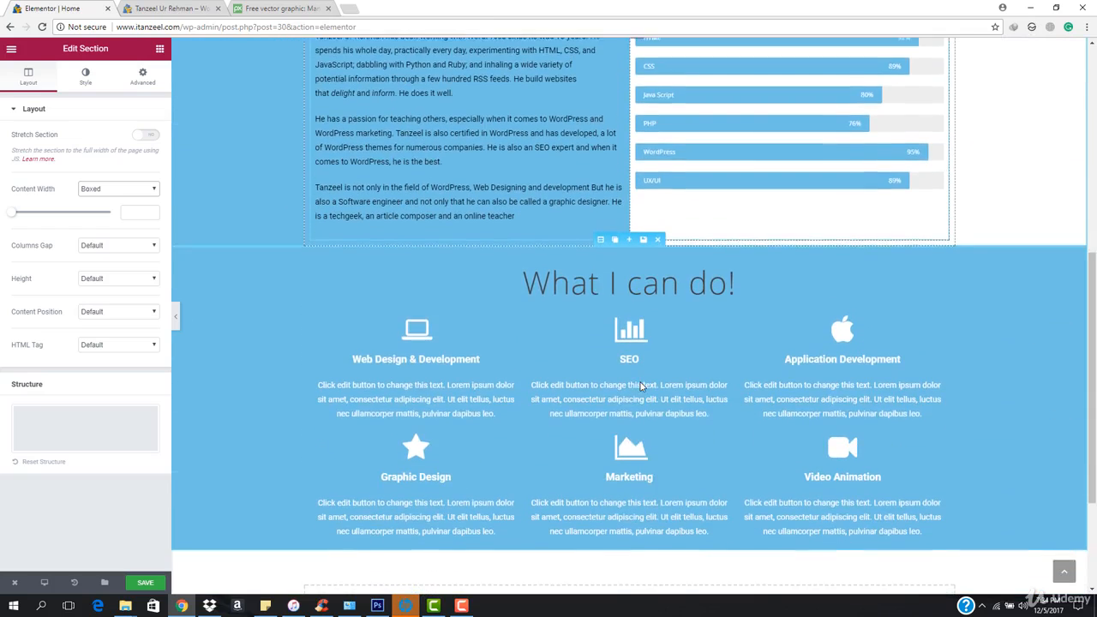
{"action": "scroll", "coordinate": [640, 385], "scroll_direction": "down", "scroll_amount": 3}
{"action": "scroll", "coordinate": [643, 385], "scroll_direction": "up", "scroll_amount": 2}
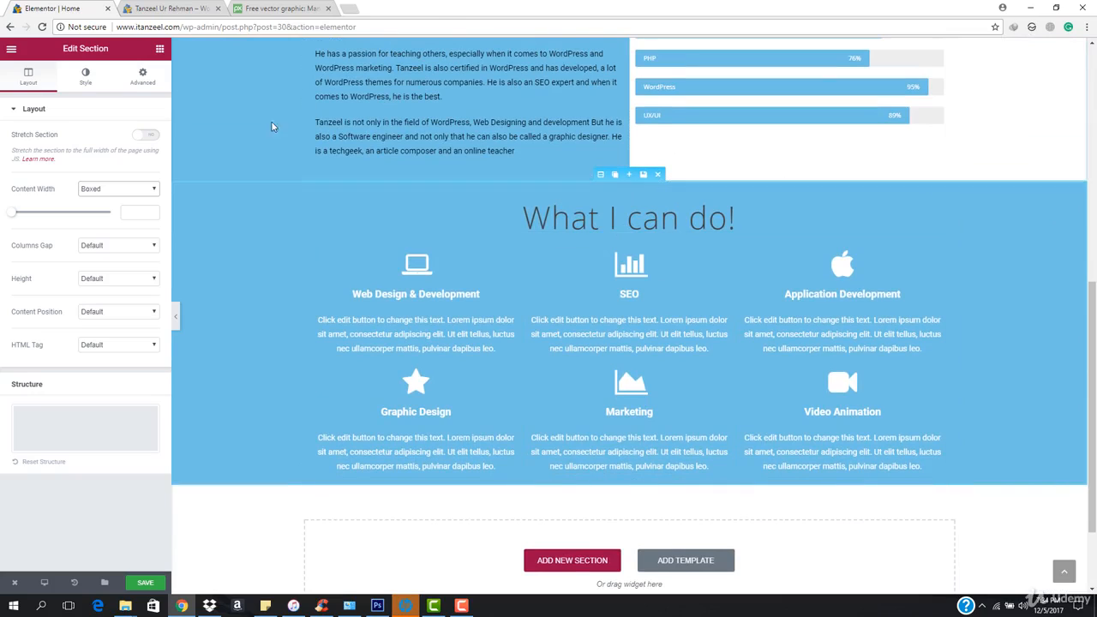
Step: Add a solid divider between the "What I can do!" heading and the icon boxes, with a weight of 2
{"action": "left_click", "coordinate": [159, 48]}
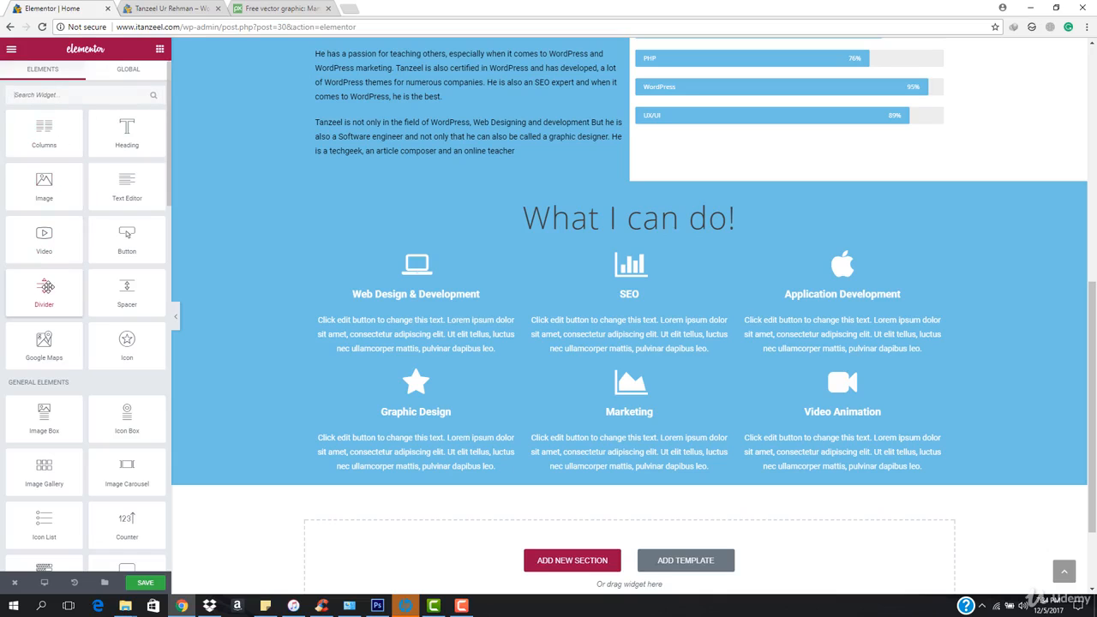
{"action": "left_click_drag", "start_coordinate": [47, 286], "coordinate": [644, 228]}
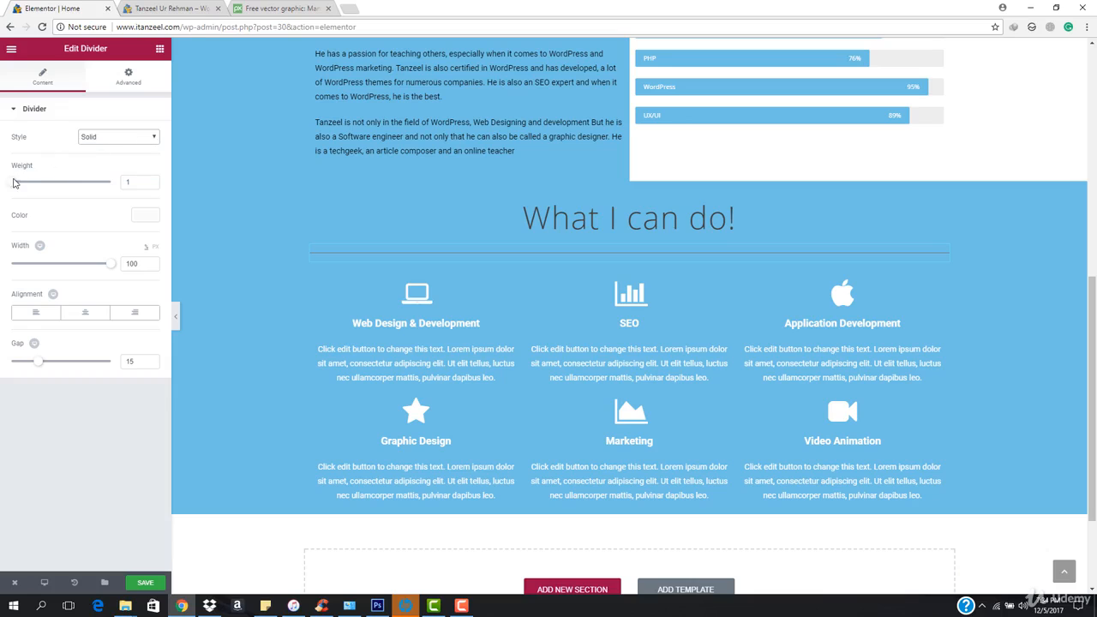
{"action": "left_click_drag", "start_coordinate": [12, 183], "coordinate": [34, 184]}
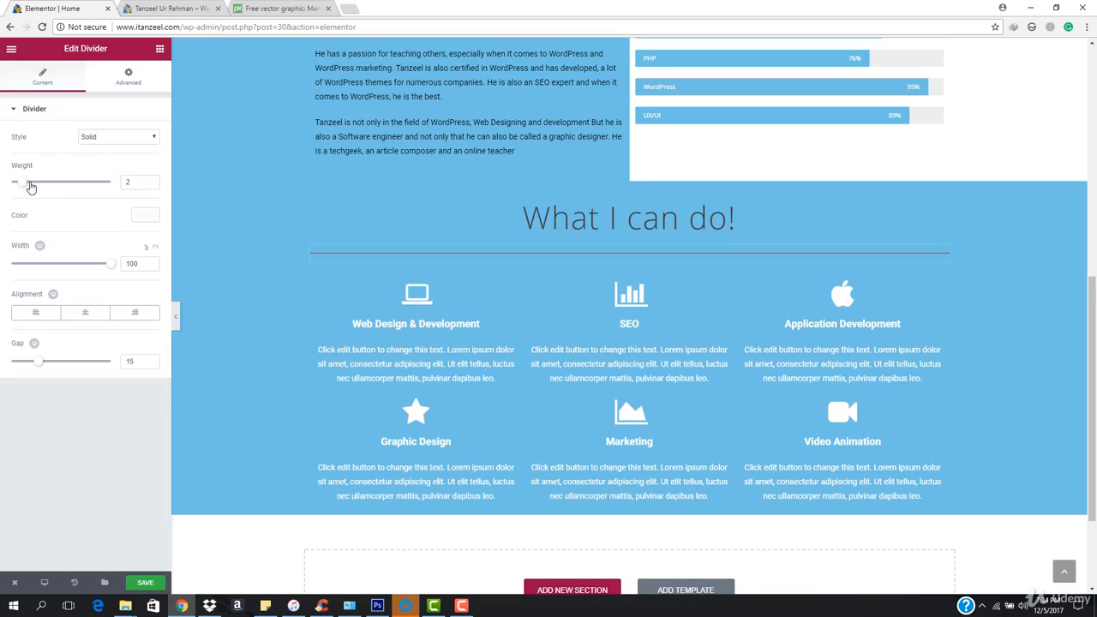
{"action": "left_click", "coordinate": [133, 84]}
{"action": "left_click", "coordinate": [160, 49]}
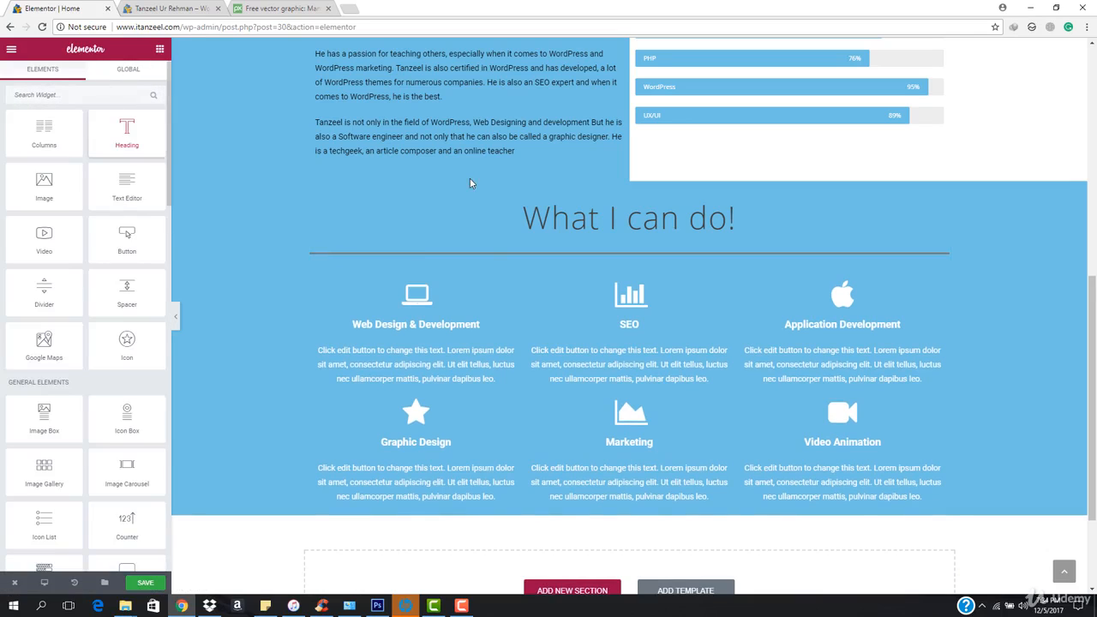
Step: Set the colour of the divider under the "What I can do!" heading to white (#ffffff)
{"action": "left_click", "coordinate": [498, 257]}
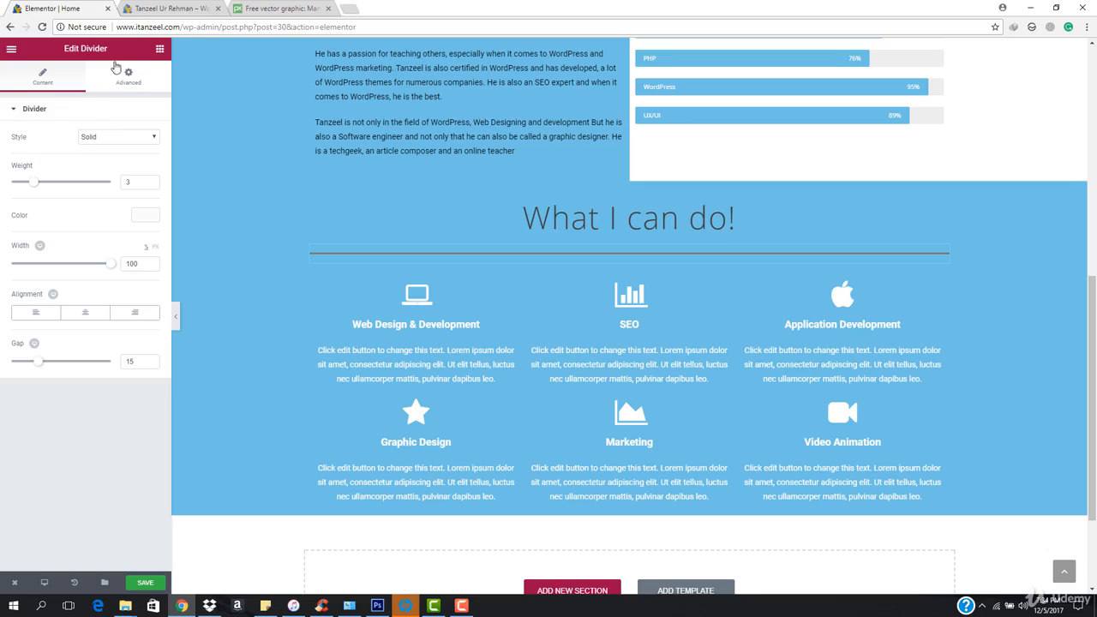
{"action": "left_click", "coordinate": [145, 216]}
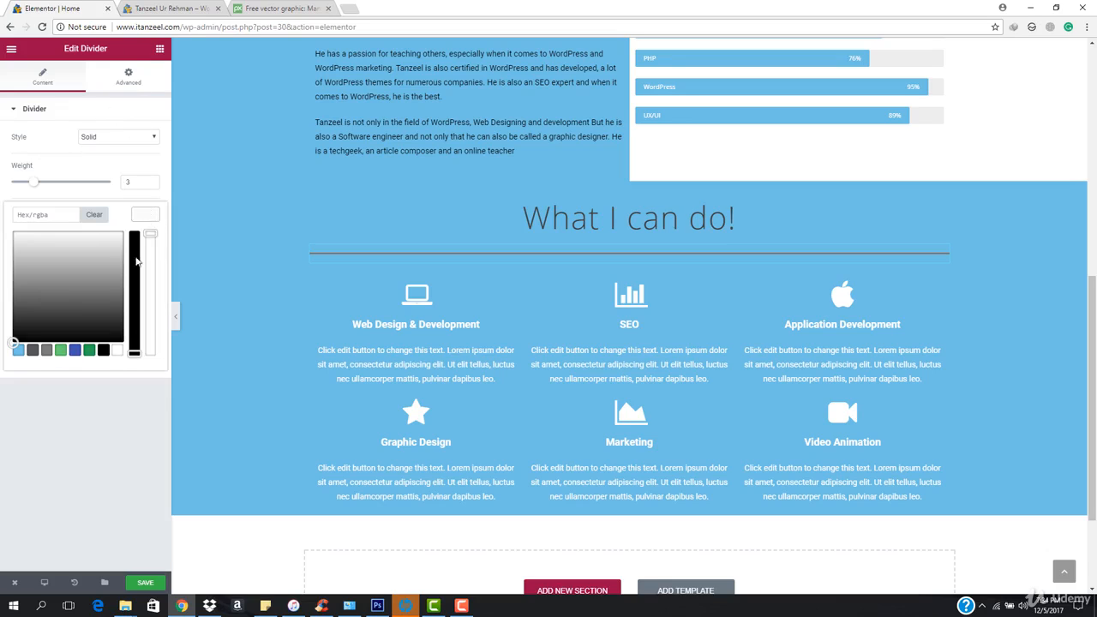
{"action": "left_click", "coordinate": [121, 353]}
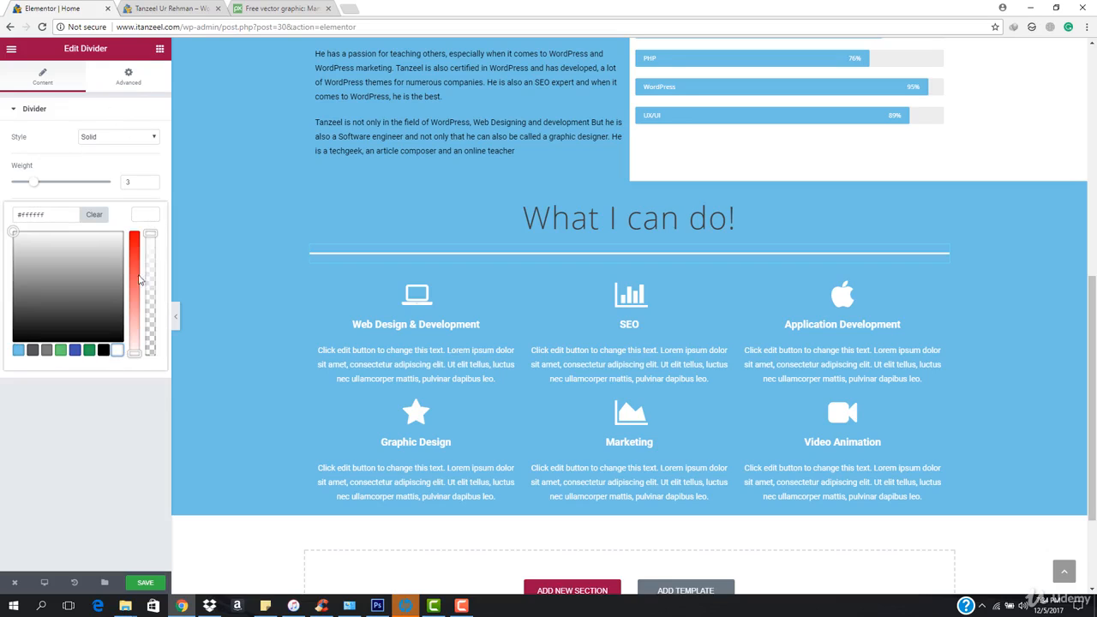
{"action": "left_click", "coordinate": [146, 215]}
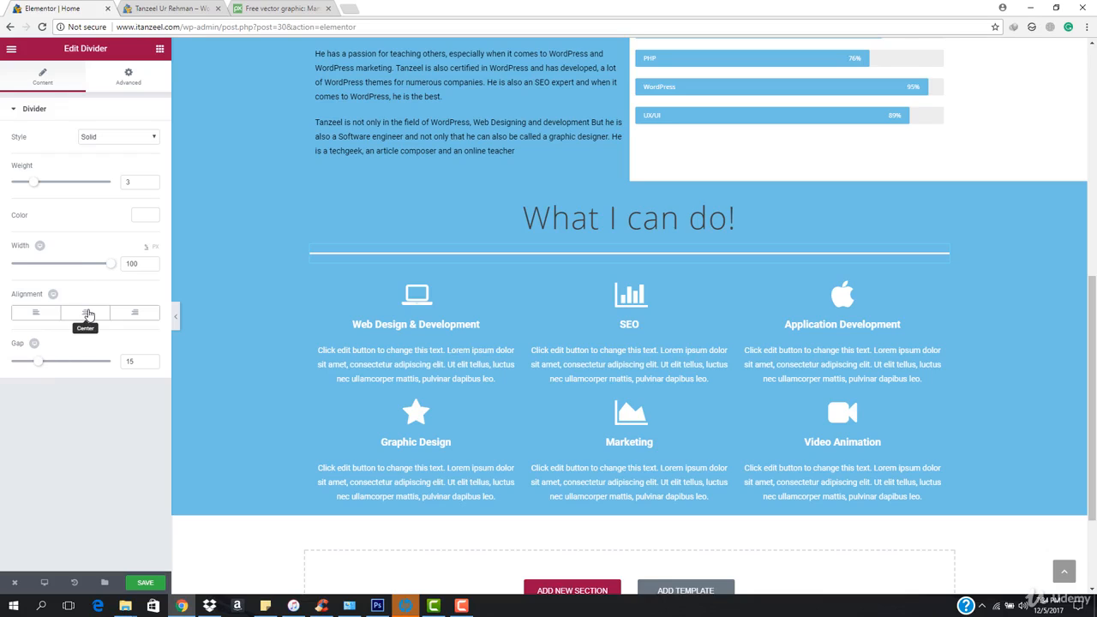
Step: Centre the divider under the "What I can do!" heading and set its width to 7% and its gap to 6
{"action": "left_click_drag", "start_coordinate": [108, 271], "coordinate": [102, 269]}
{"action": "left_click", "coordinate": [86, 314]}
{"action": "left_click_drag", "start_coordinate": [104, 266], "coordinate": [20, 256]}
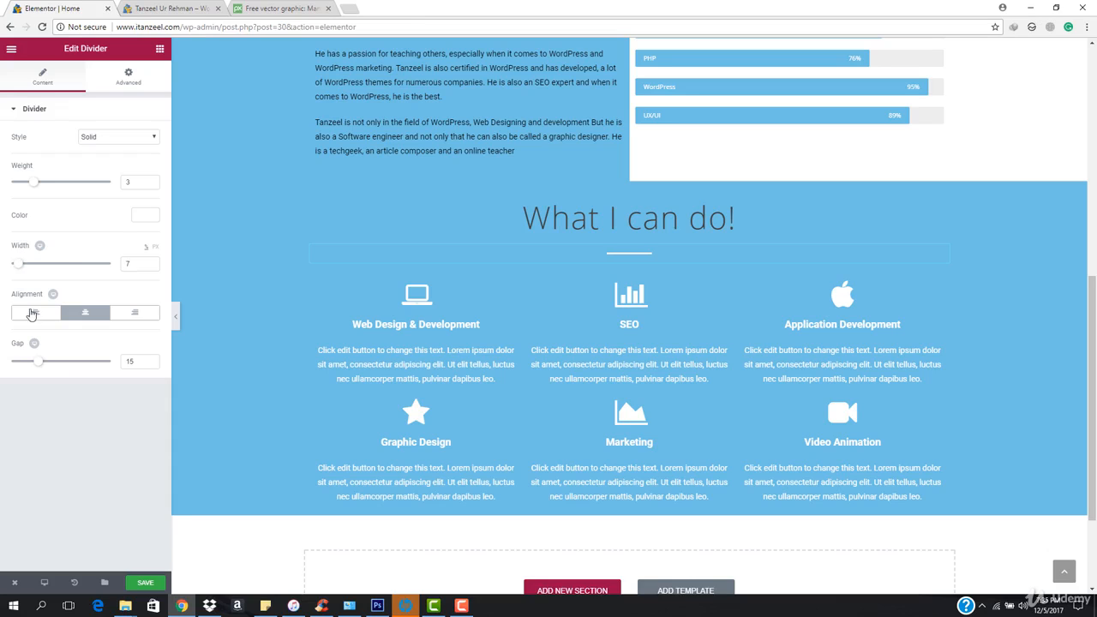
{"action": "left_click_drag", "start_coordinate": [32, 361], "coordinate": [19, 355]}
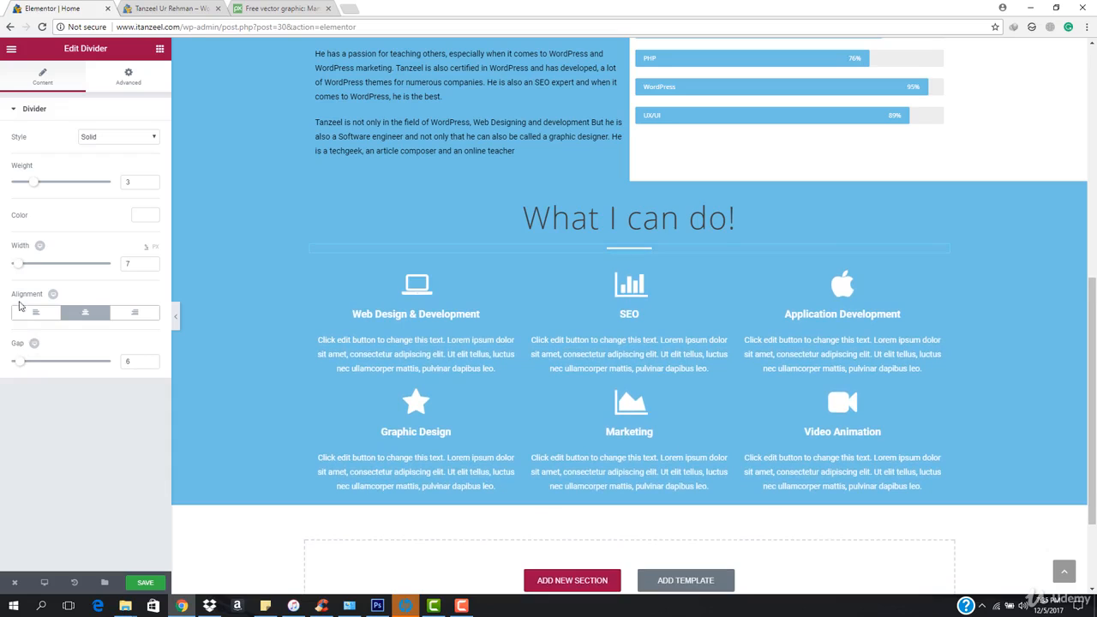
Step: Set the divider's top margin to -7 and preview the page without the editing panel
{"action": "left_click", "coordinate": [129, 78]}
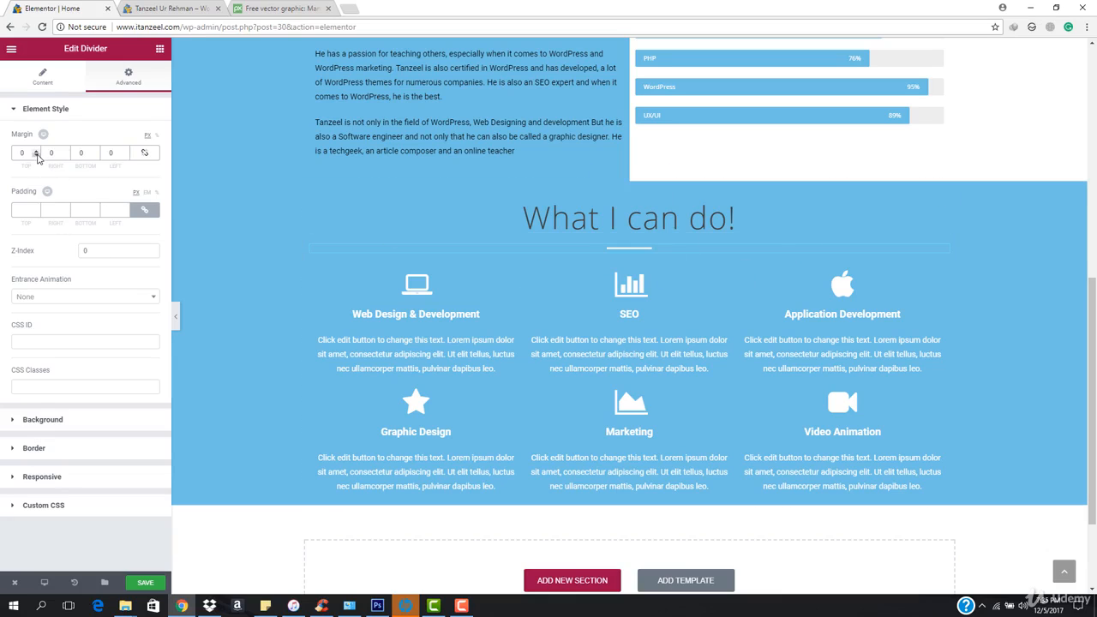
{"action": "left_click", "coordinate": [36, 156]}
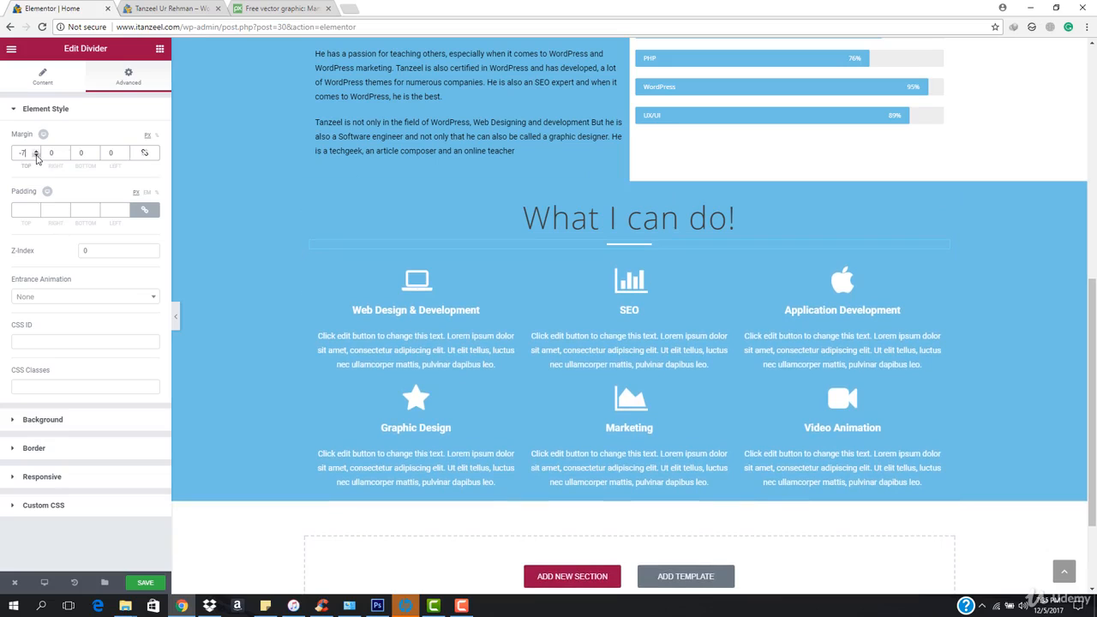
{"action": "left_click", "coordinate": [175, 317]}
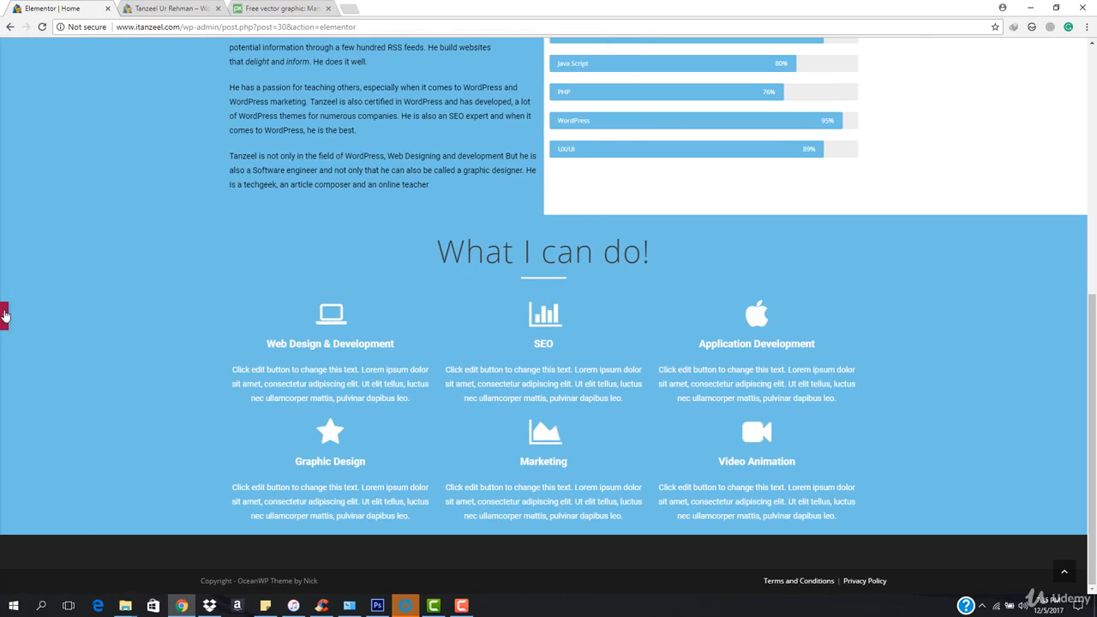
Step: Set the "What I can do!" heading's text colour to white (#ffffff) and preview the section
{"action": "left_click", "coordinate": [5, 317]}
{"action": "left_click", "coordinate": [604, 265]}
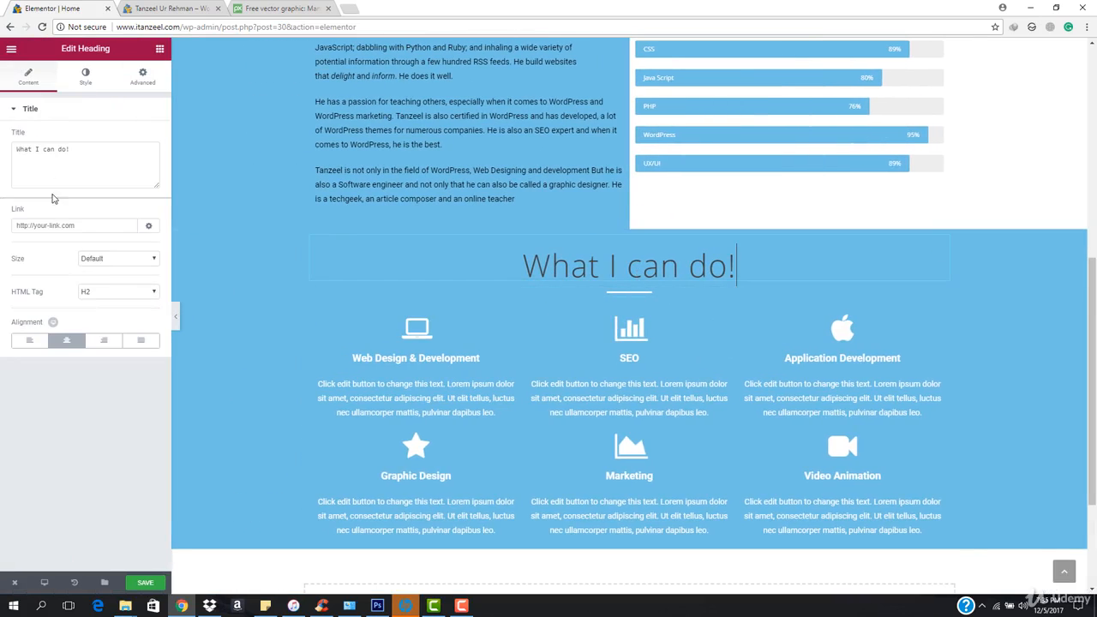
{"action": "left_click", "coordinate": [88, 76]}
{"action": "left_click", "coordinate": [146, 137]}
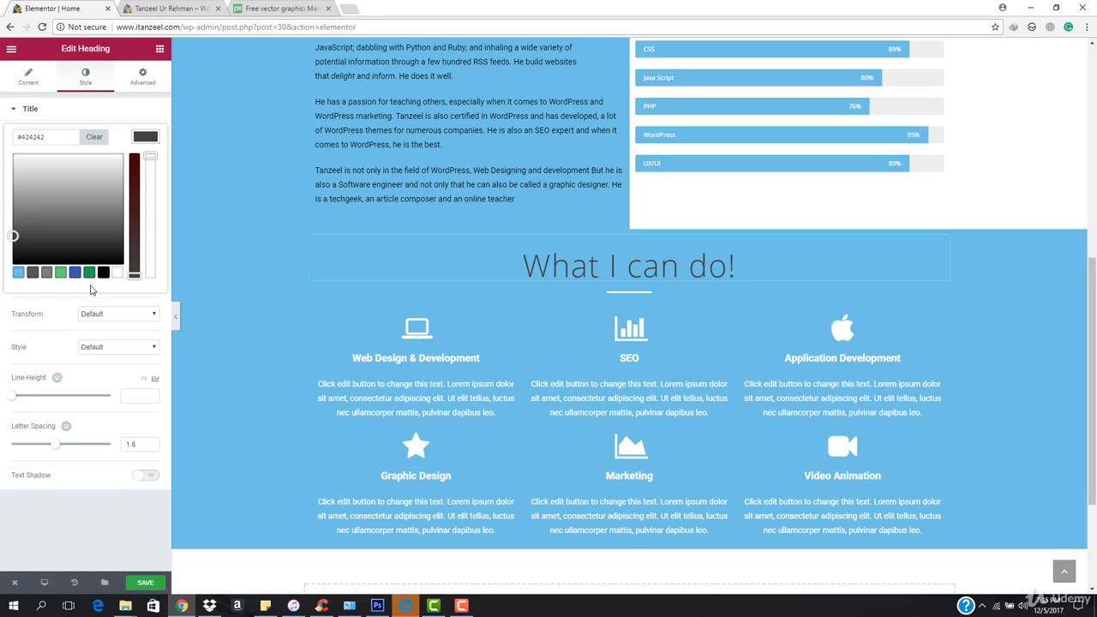
{"action": "left_click", "coordinate": [118, 272]}
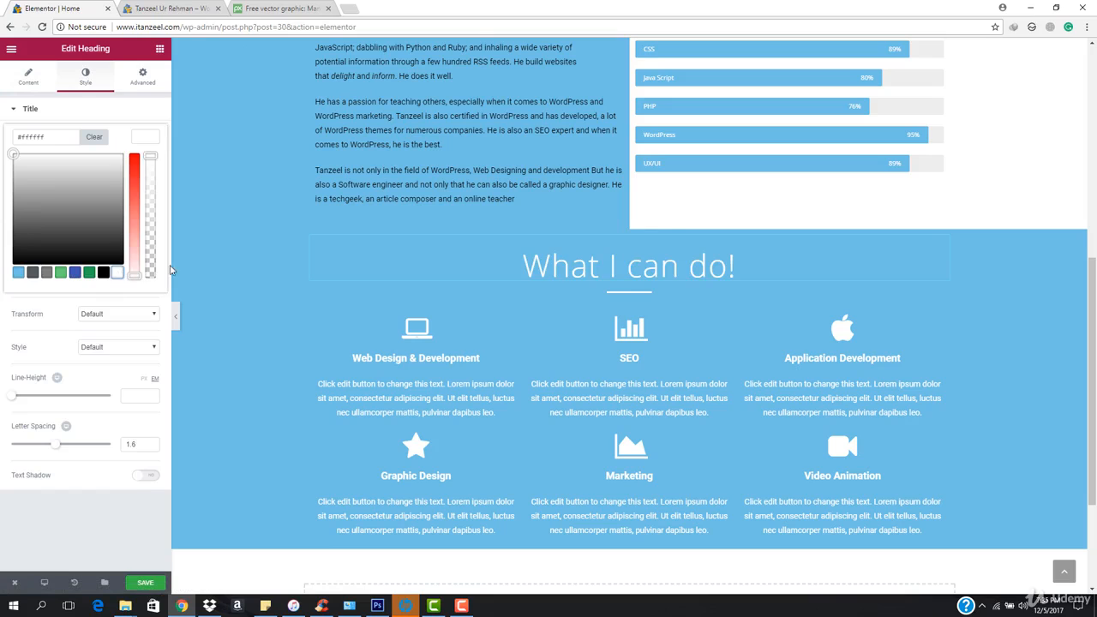
{"action": "left_click", "coordinate": [175, 319]}
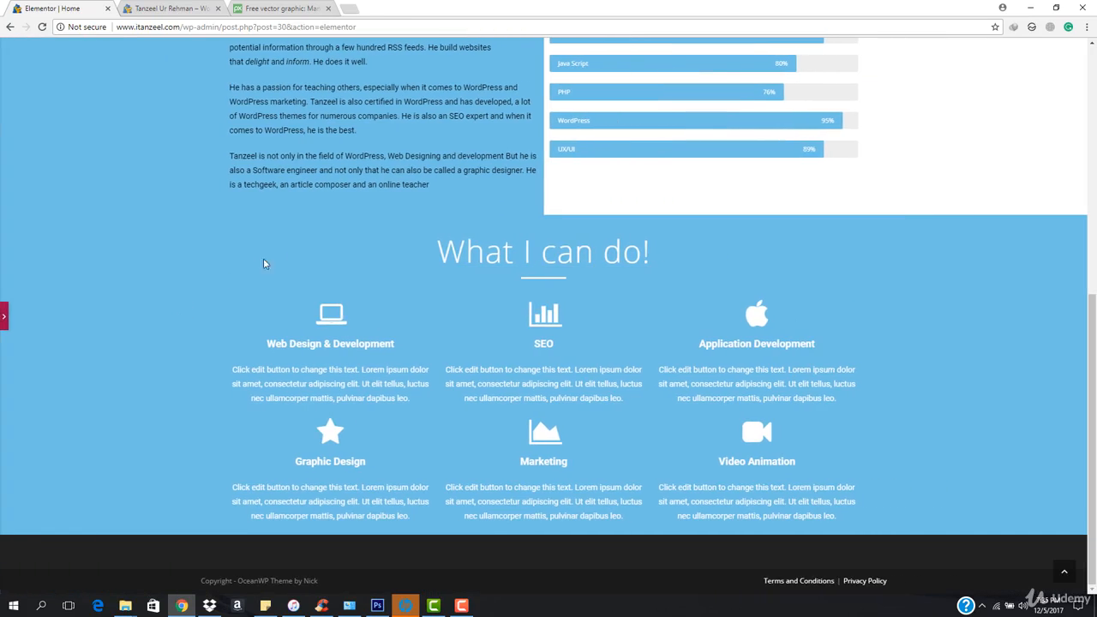
{"action": "left_click_drag", "start_coordinate": [433, 249], "coordinate": [747, 264]}
{"action": "left_click", "coordinate": [660, 296]}
Step: Set the divider's weight to 2, shorten its width slightly, and preview the section together with About Me
{"action": "left_click", "coordinate": [3, 324]}
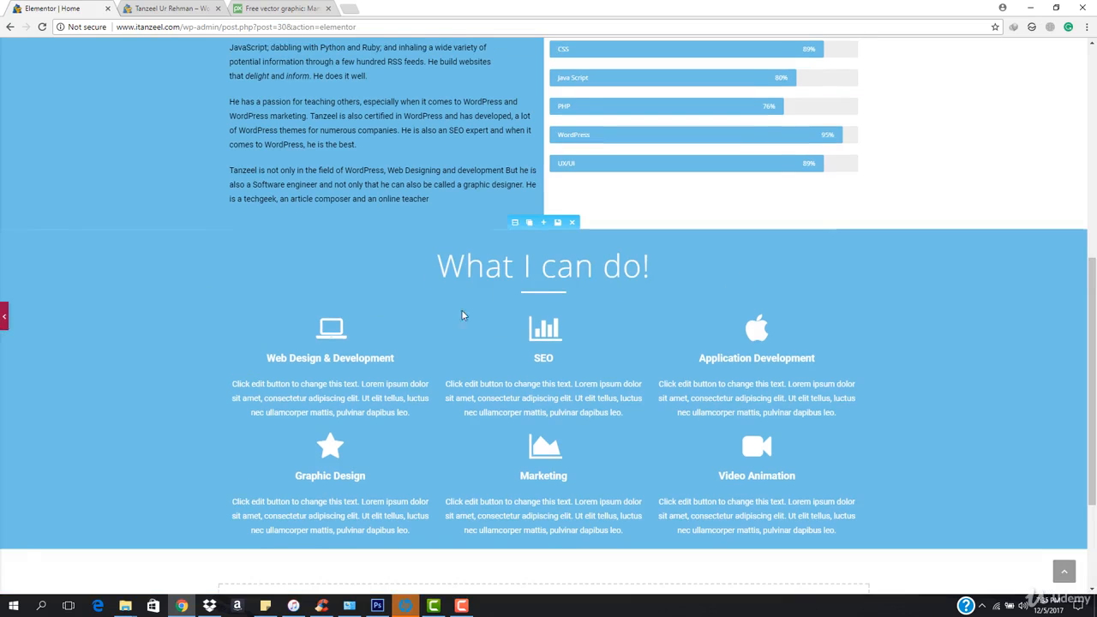
{"action": "left_click", "coordinate": [639, 293]}
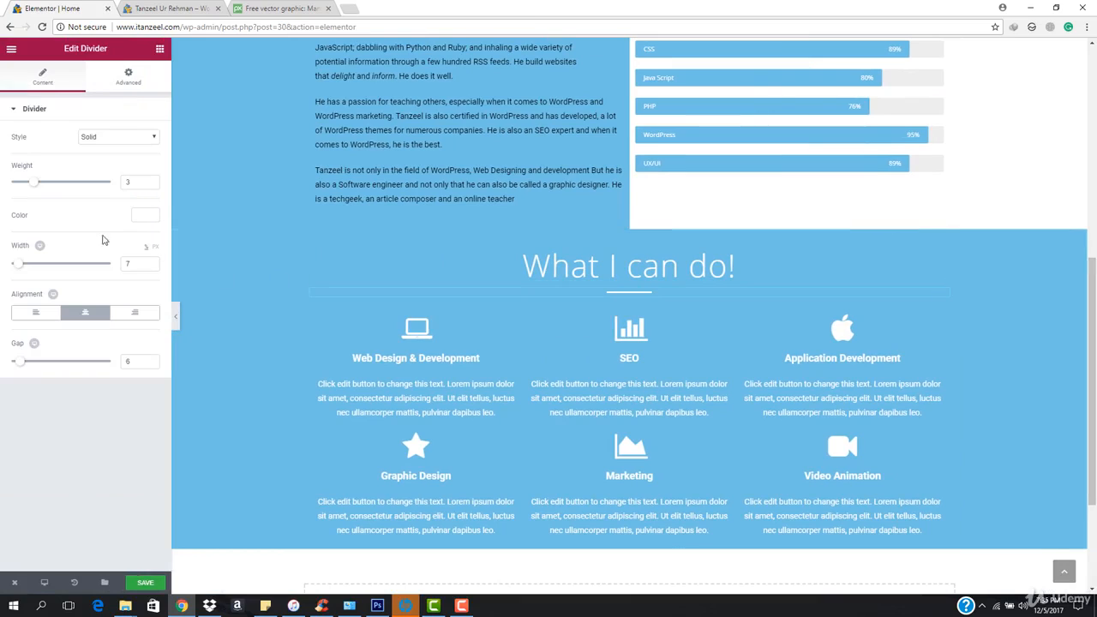
{"action": "left_click_drag", "start_coordinate": [33, 186], "coordinate": [20, 182]}
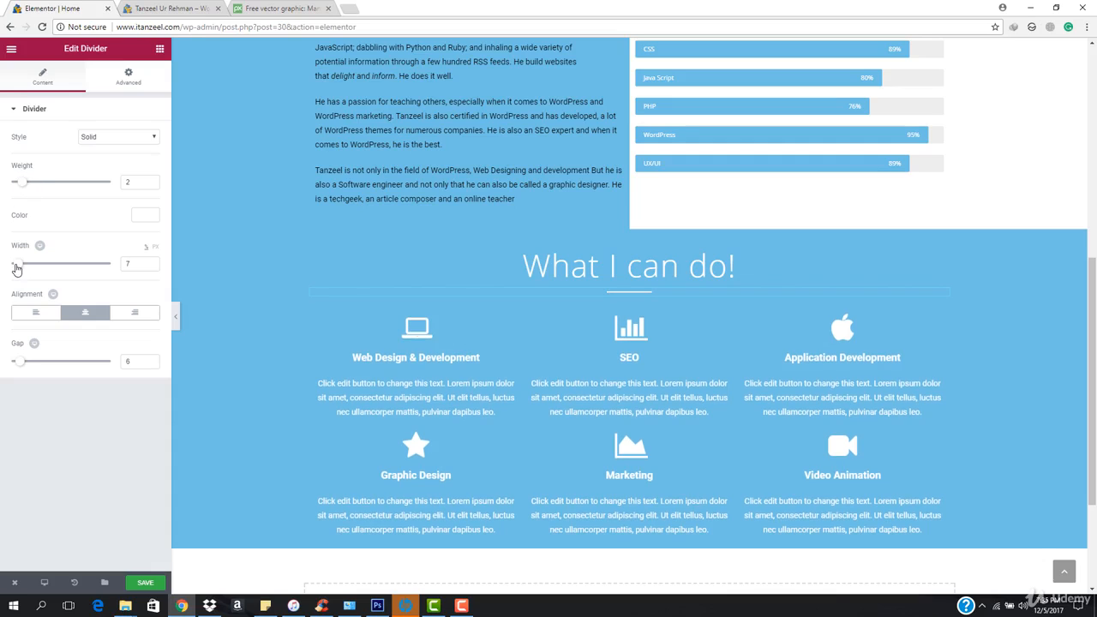
{"action": "left_click_drag", "start_coordinate": [14, 268], "coordinate": [11, 269]}
{"action": "left_click", "coordinate": [173, 317]}
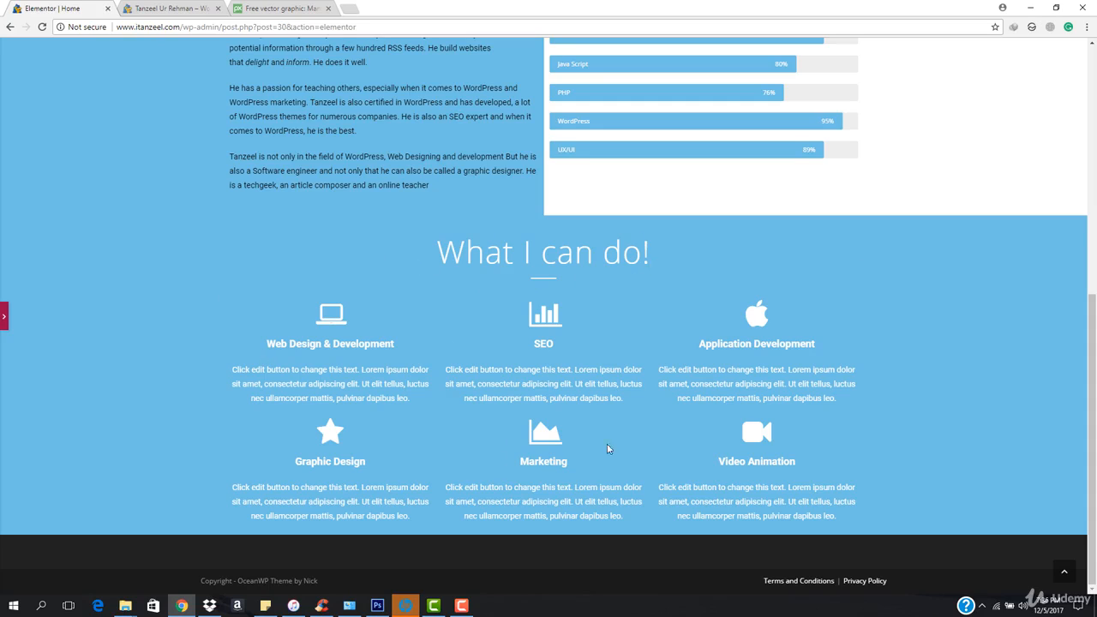
{"action": "scroll", "coordinate": [493, 412], "scroll_direction": "up", "scroll_amount": 3}
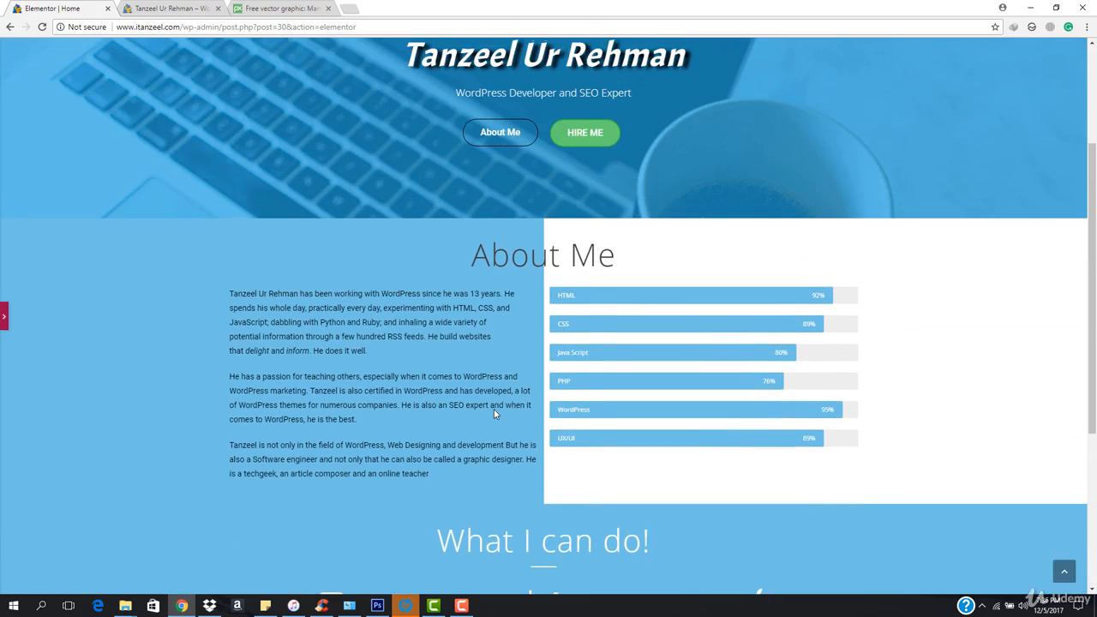
{"action": "scroll", "coordinate": [493, 414], "scroll_direction": "down", "scroll_amount": 3}
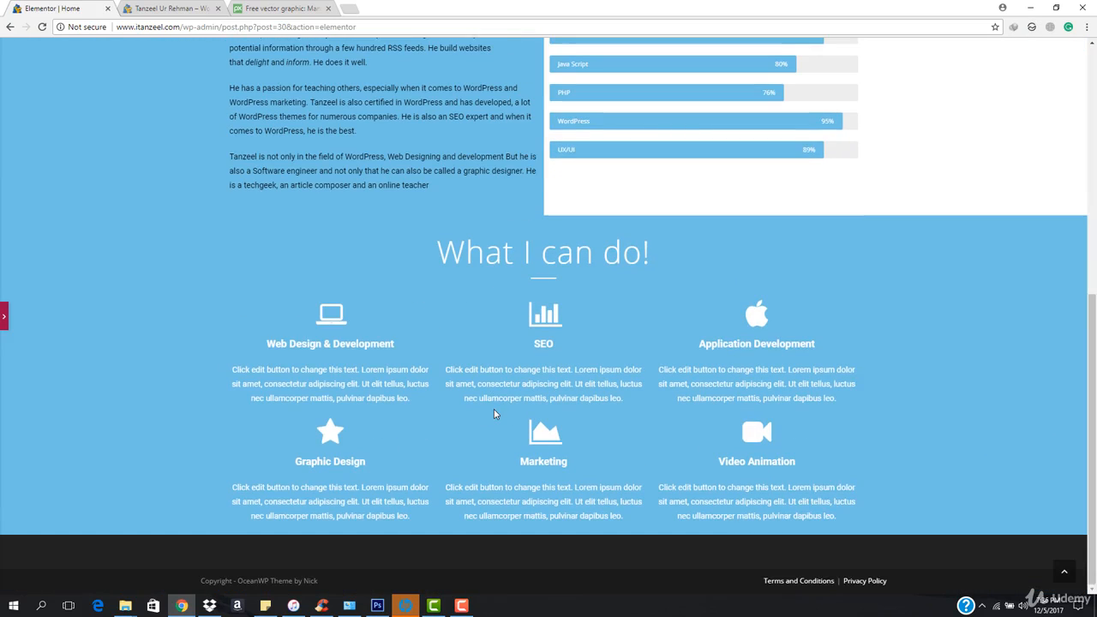